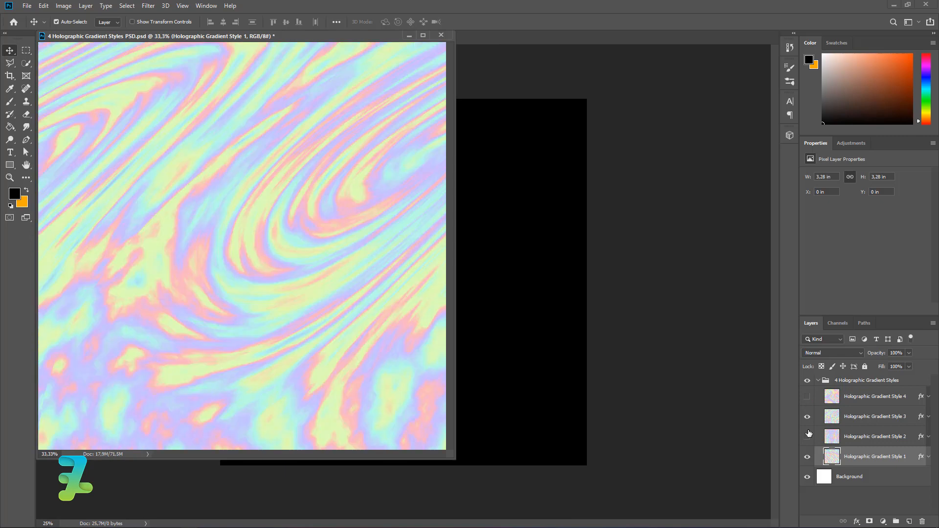
Step: Copy the Holographic Gradient Style 3 layer into the black Untitled-1 document and dock the gradient file's window back
left_click(807, 417)
left_click(807, 417)
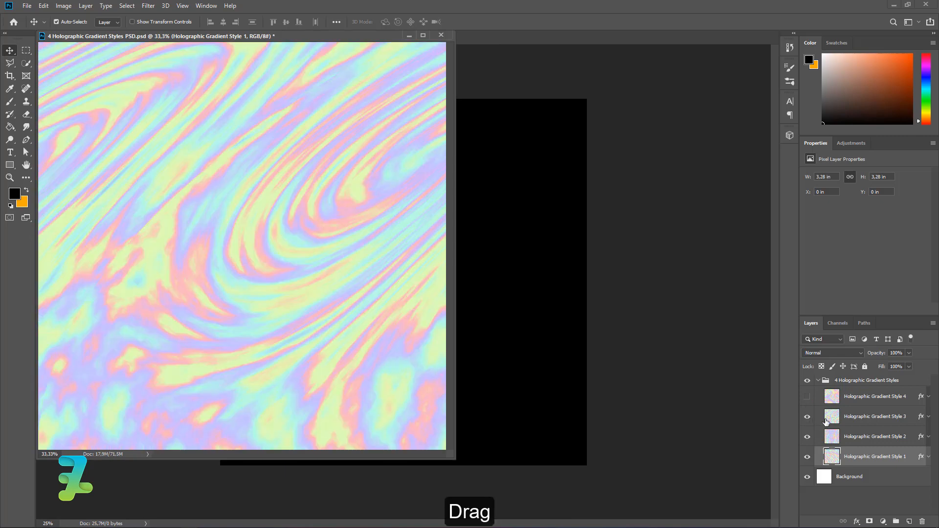
left_click(828, 417)
left_click_drag(828, 417, 548, 250)
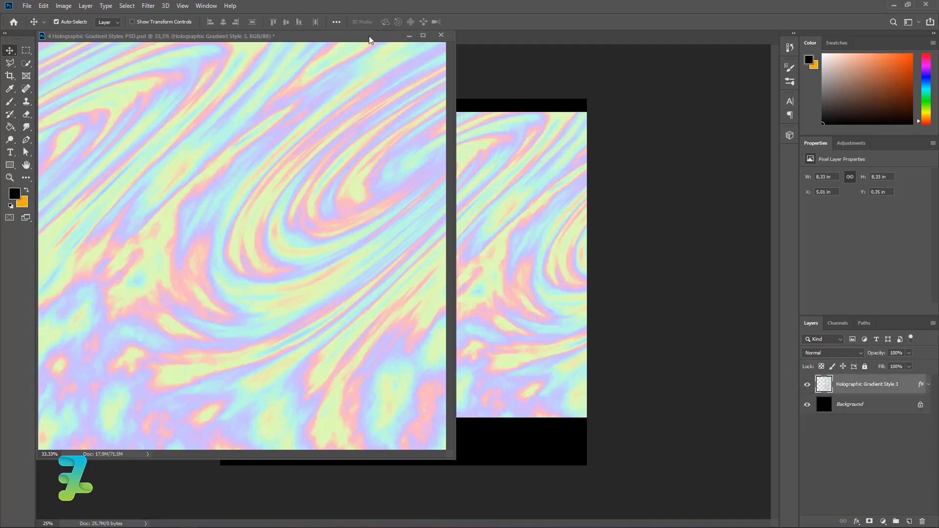
left_click_drag(369, 36, 342, 36)
left_click(329, 37)
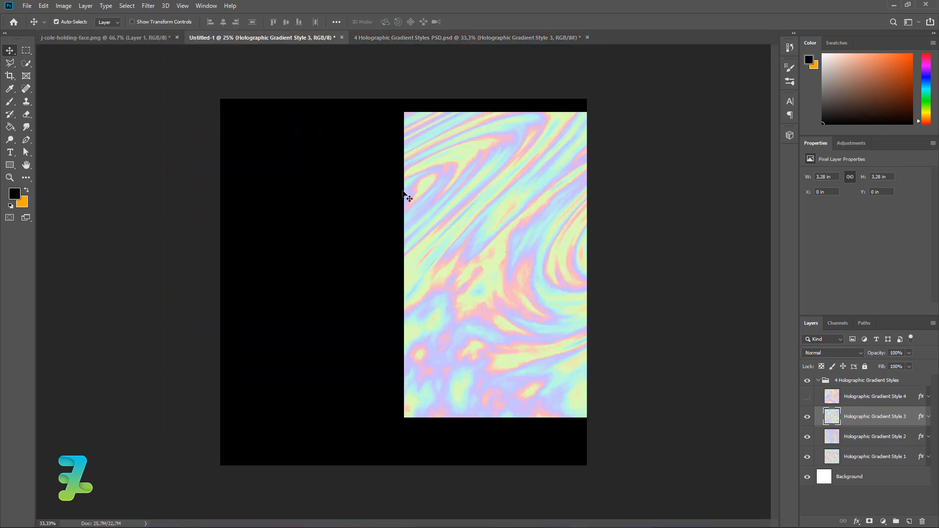
Step: Move the gradient texture near the canvas's upper-left corner and narrow it to about 7.63 in wide
left_click_drag(470, 257, 294, 252)
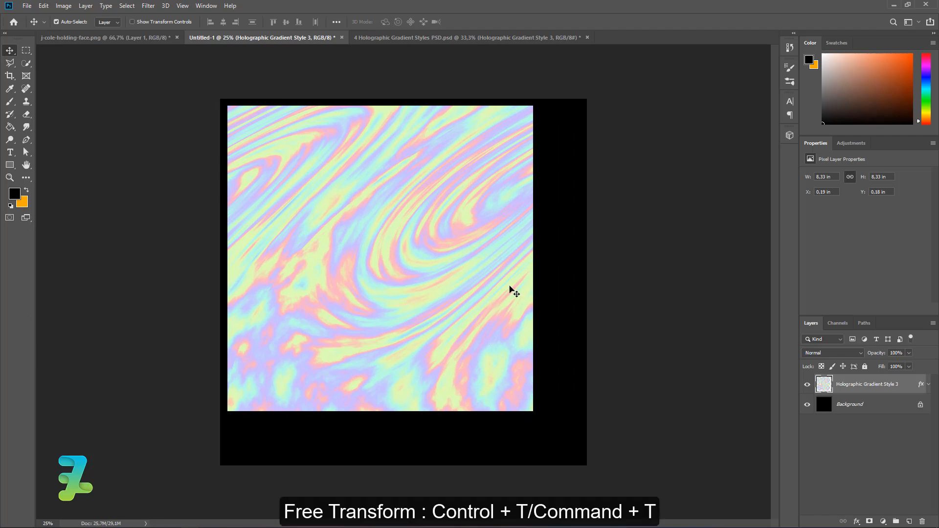
key("ctrl+t")
left_click_drag(531, 258, 506, 258)
key("ctrl+z")
key("Return")
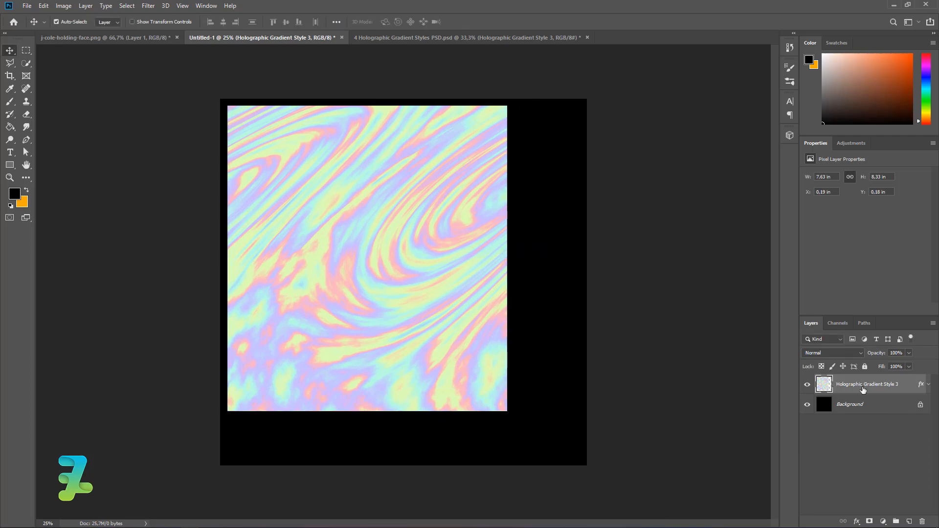
Step: Convert the gradient texture layer to a smart object and stretch its lower edge to a height of about 9.63 in
right_click(847, 387)
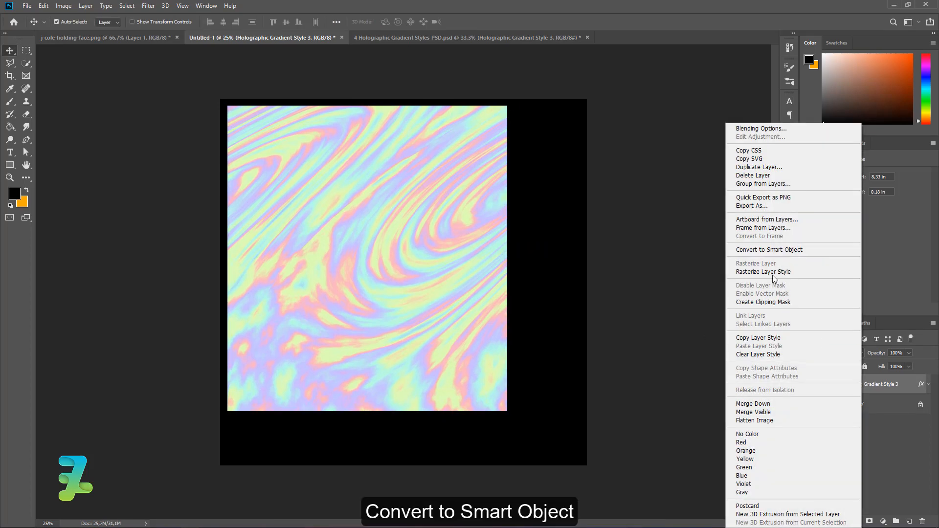
left_click(768, 251)
key("ctrl+t")
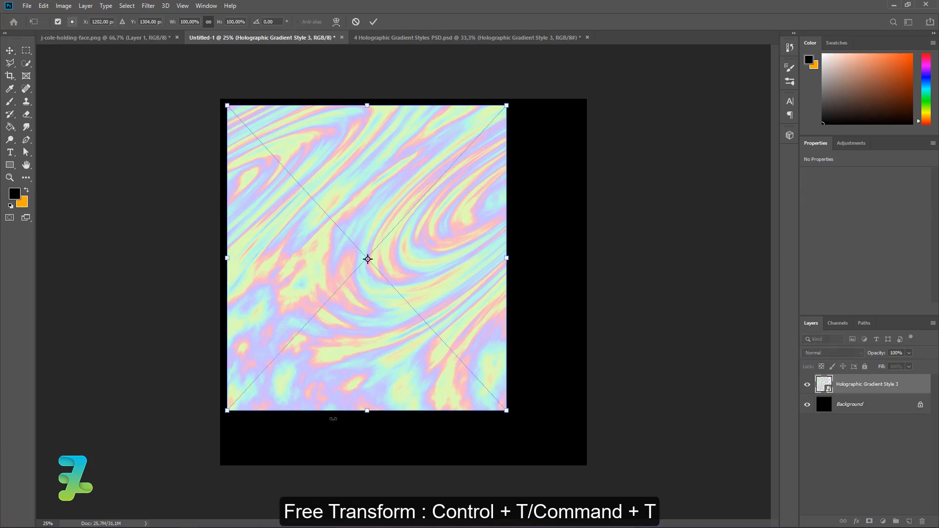
left_click_drag(364, 411, 364, 458)
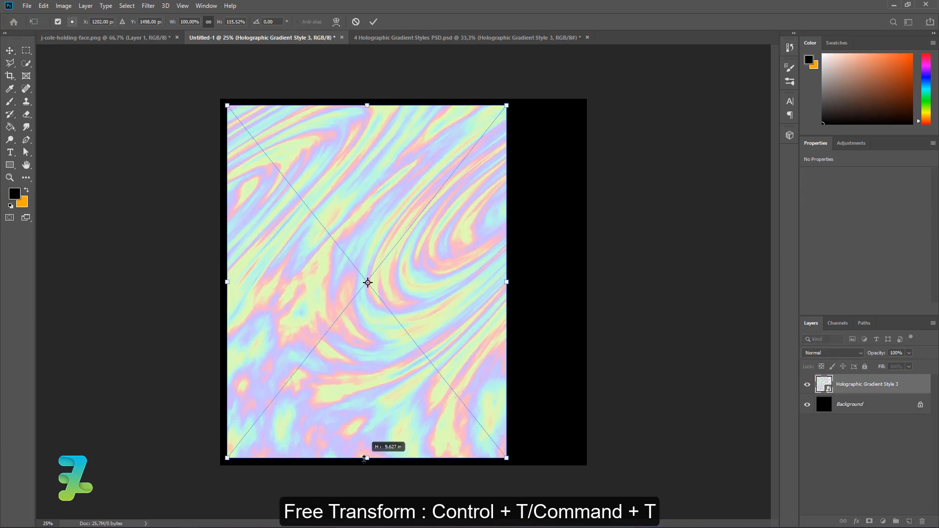
left_click(10, 63)
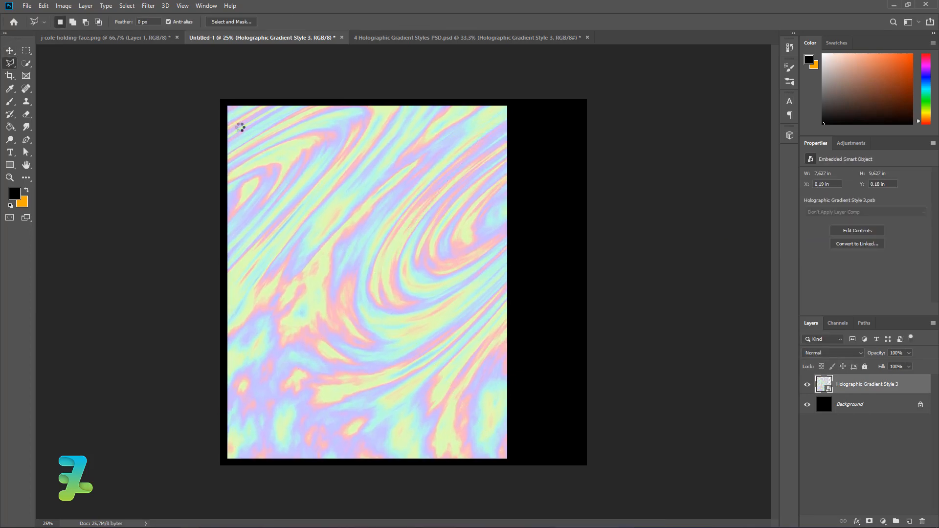
key("ctrl+a")
key("v")
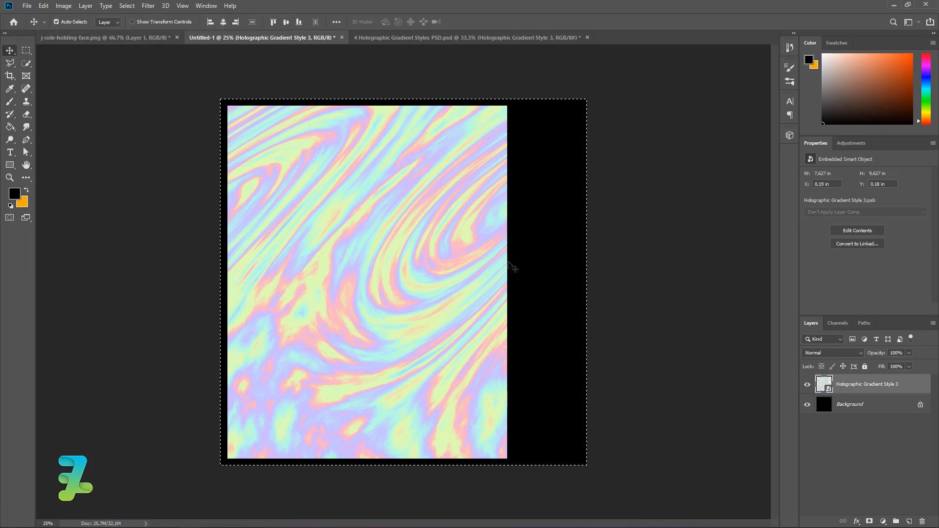
key("ctrl+d")
key("ctrl+d")
Step: Add a Gradient Map adjustment clipped to the texture, using the pink-and-blue striped preset with Reverse enabled
left_click(884, 522)
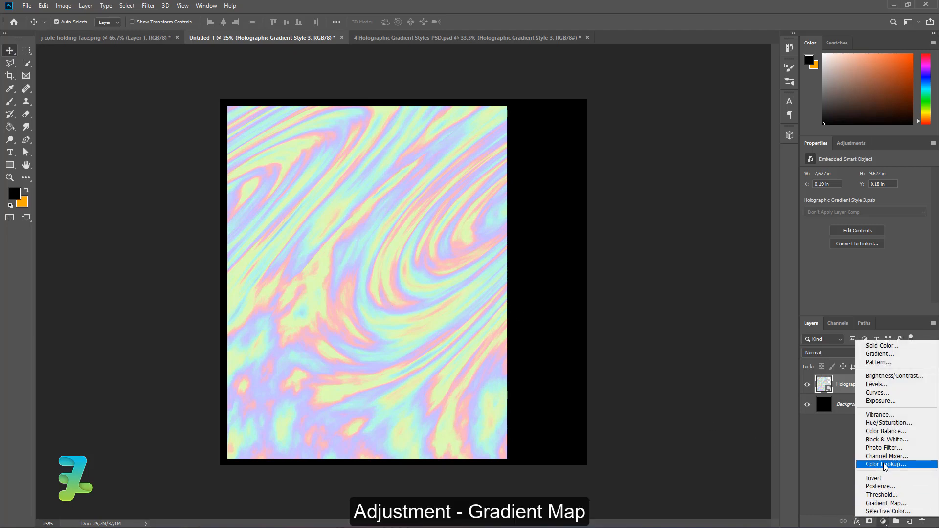
left_click(883, 503)
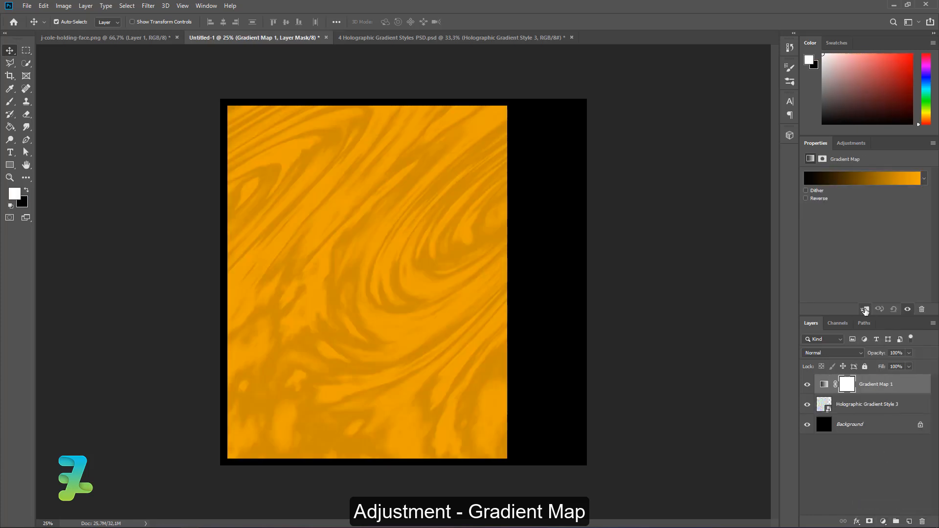
left_click(836, 178)
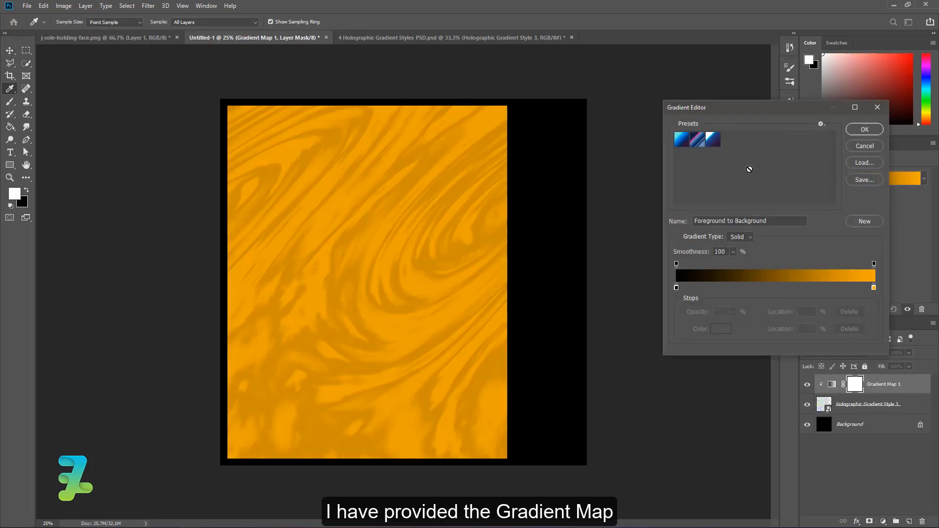
left_click(691, 141)
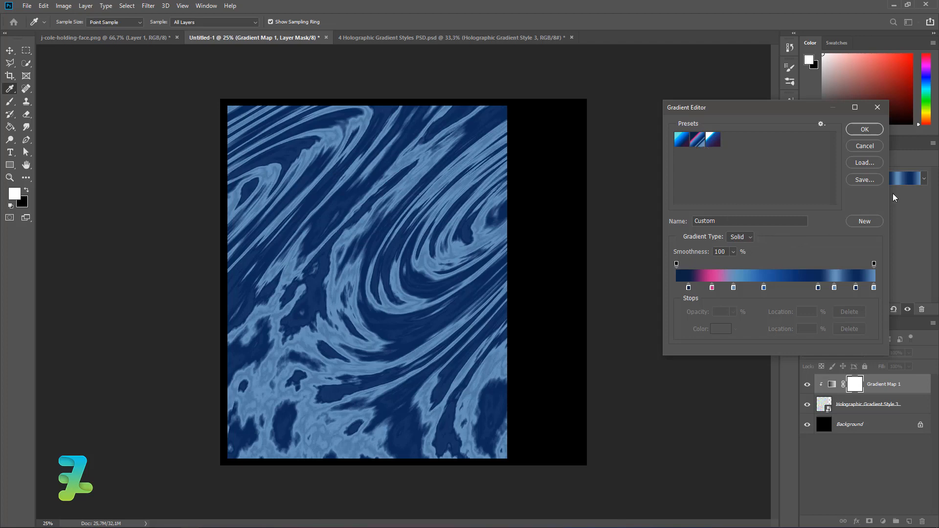
left_click(862, 130)
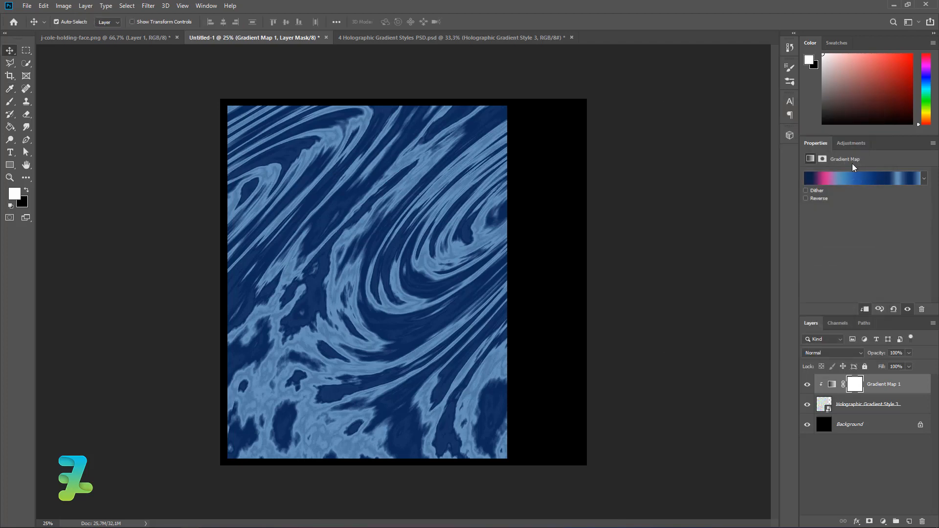
left_click(805, 198)
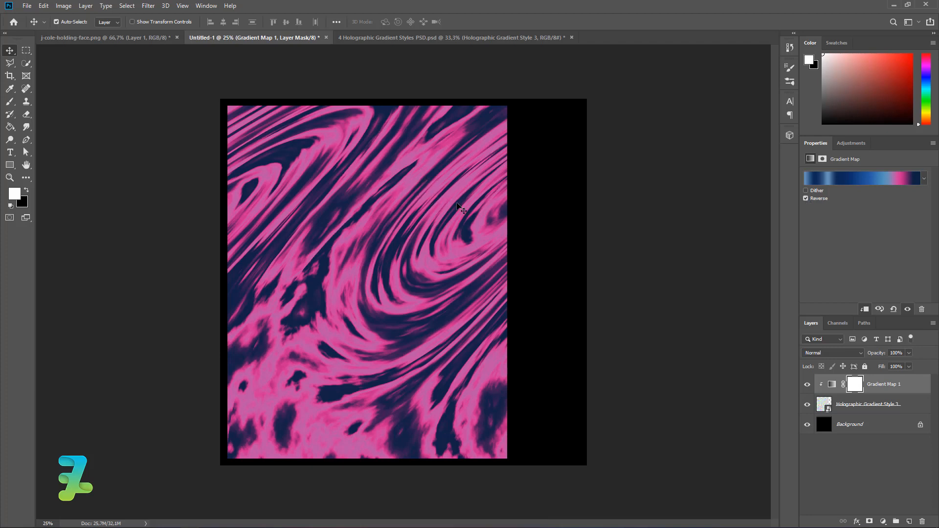
Step: Add a new empty layer above the Gradient Map and make it a clipping mask
left_click(908, 520)
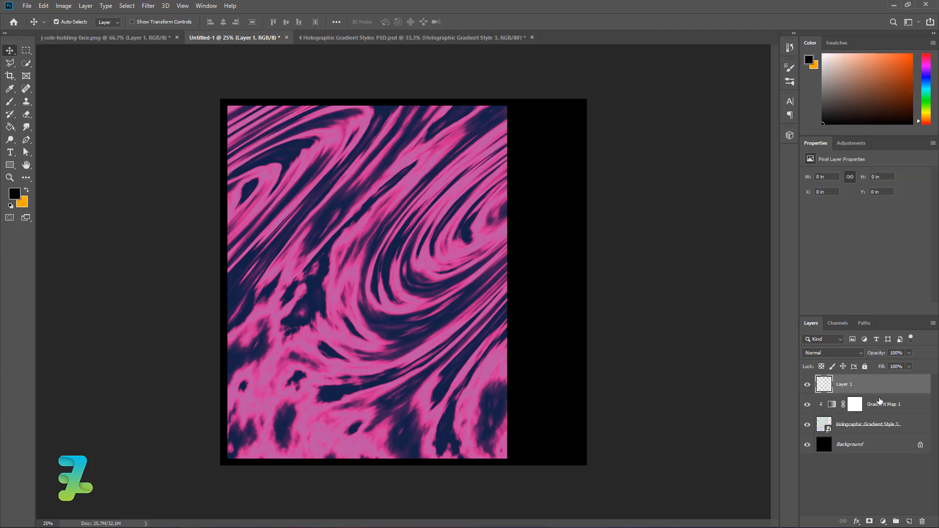
right_click(879, 389)
left_click(786, 302)
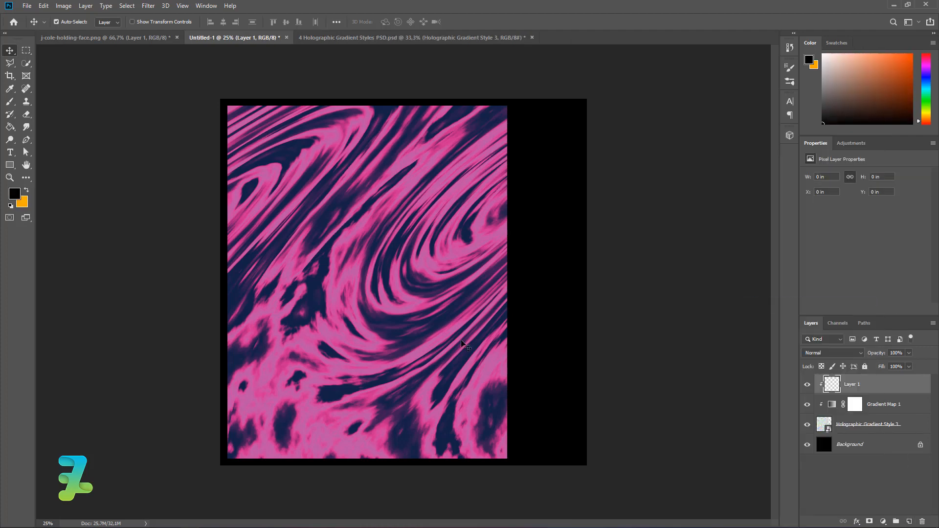
Step: Paint soft white (#ffffff) highlights along the texture's edges and corners with a brush of size 1100
left_click(10, 126)
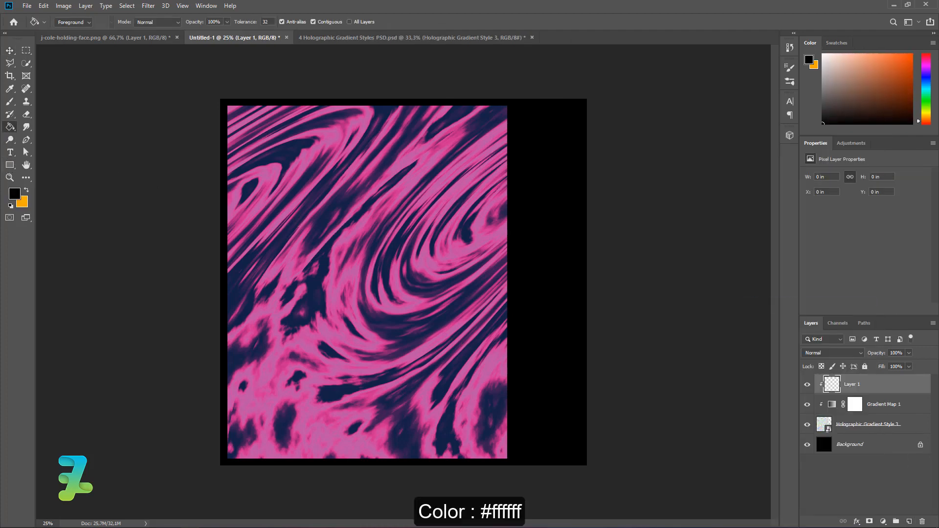
left_click(13, 196)
type("ffffff")
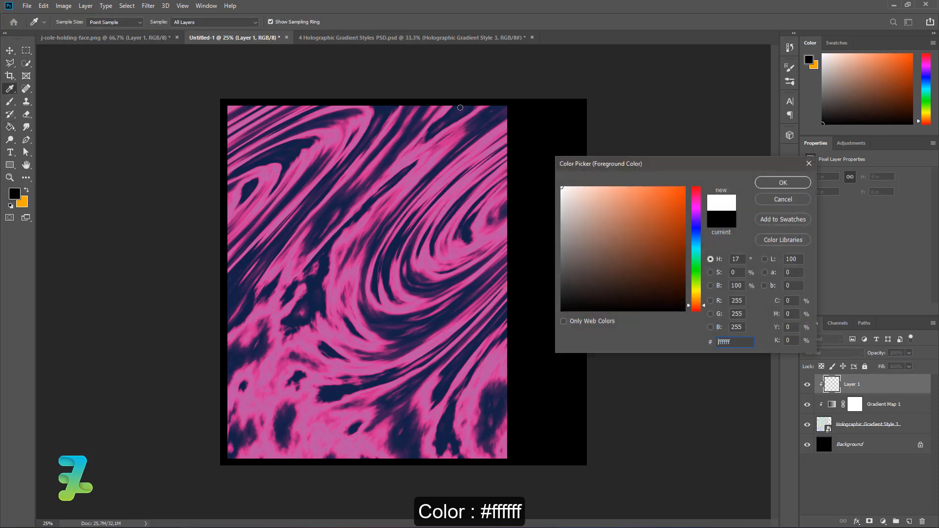
left_click(771, 180)
left_click(10, 102)
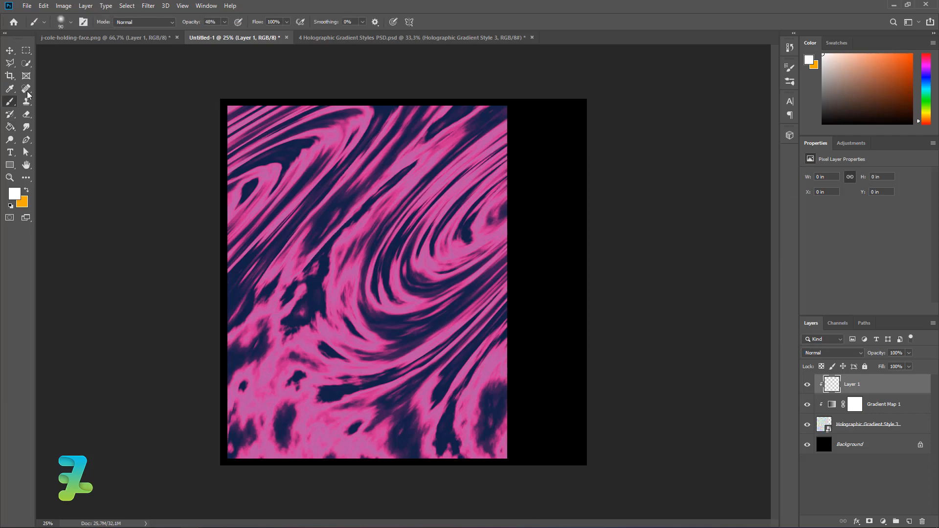
key("bracketright")
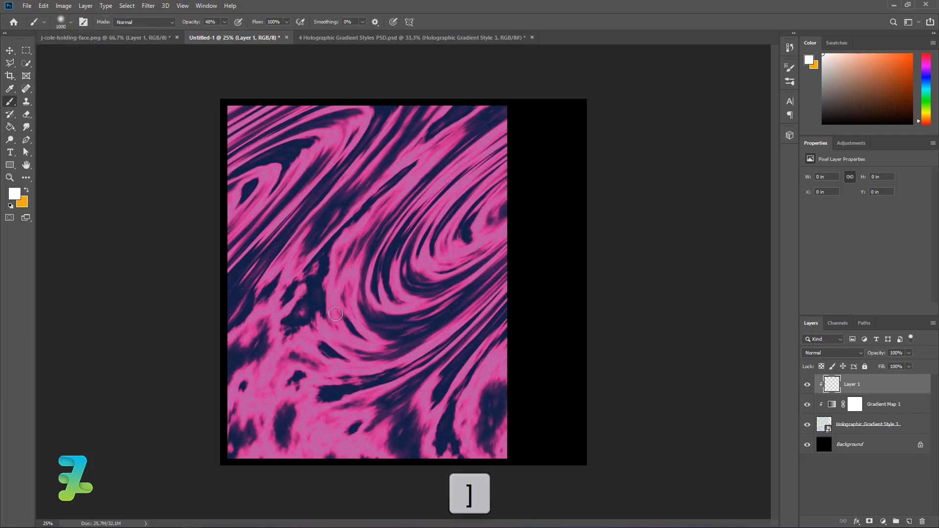
left_click_drag(509, 421, 511, 459)
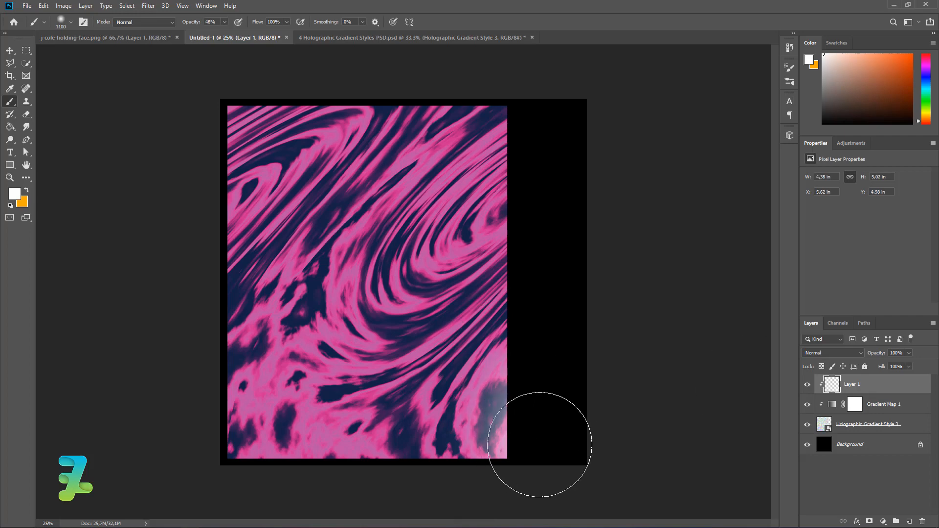
mouse_move(550, 399)
left_mouse_down()
mouse_move(555, 440)
mouse_move(561, 398)
mouse_move(513, 493)
left_mouse_up()
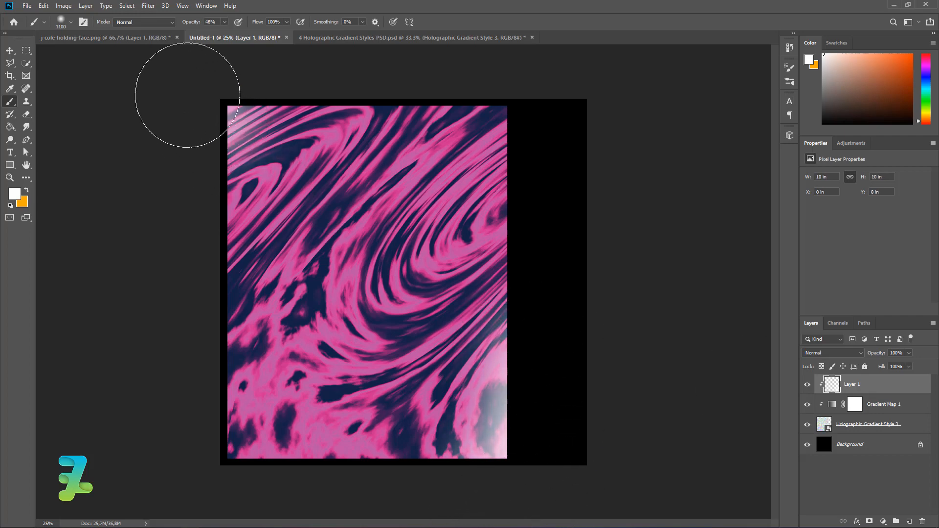
mouse_move(164, 339)
left_mouse_down()
mouse_move(174, 289)
mouse_move(184, 281)
mouse_move(171, 256)
left_mouse_up()
mouse_move(141, 337)
left_mouse_down()
mouse_move(180, 253)
mouse_move(160, 141)
mouse_move(142, 141)
left_mouse_up()
mouse_move(547, 142)
left_mouse_down()
mouse_move(532, 100)
mouse_move(518, 113)
left_mouse_up()
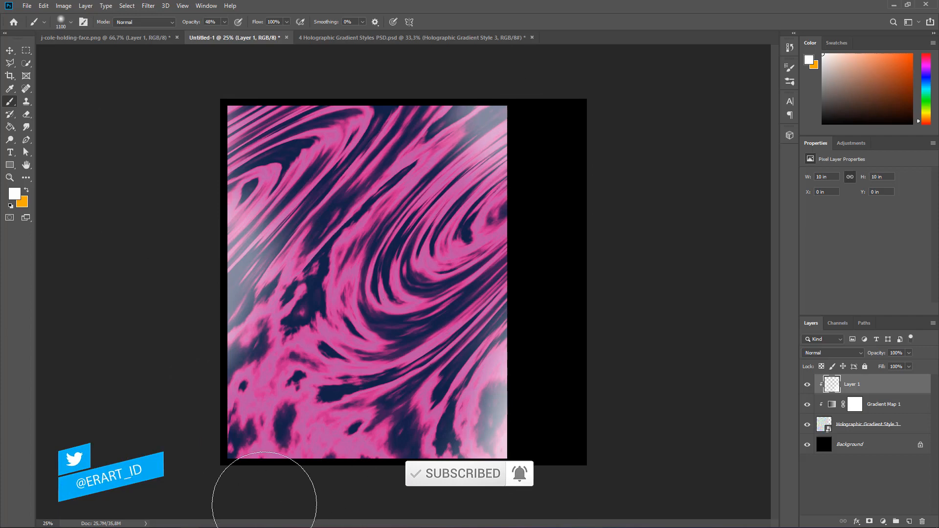
mouse_move(262, 503)
left_mouse_down()
mouse_move(262, 510)
mouse_move(337, 520)
left_mouse_up()
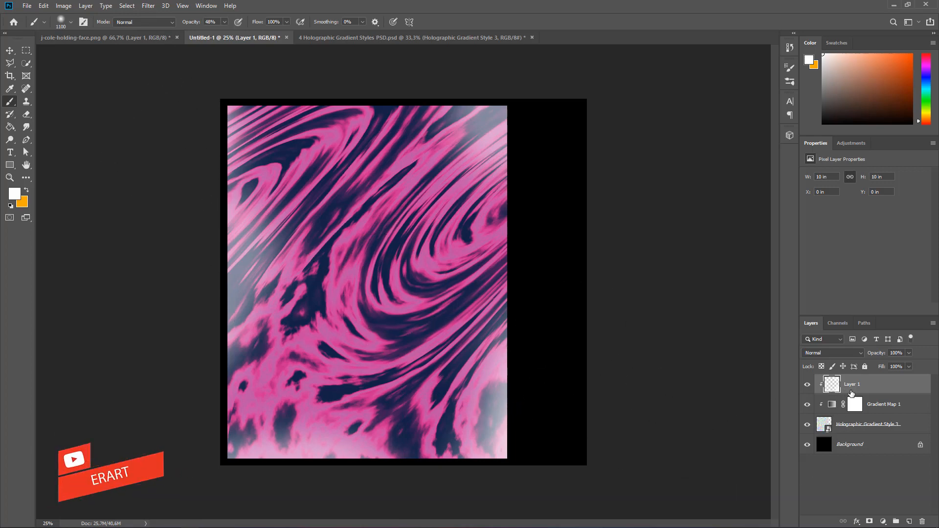
Step: Merge the highlight layer, Gradient Map and Holographic Gradient Style 3 into one layer and open it in the Liquify filter
left_click(902, 427, "shift")
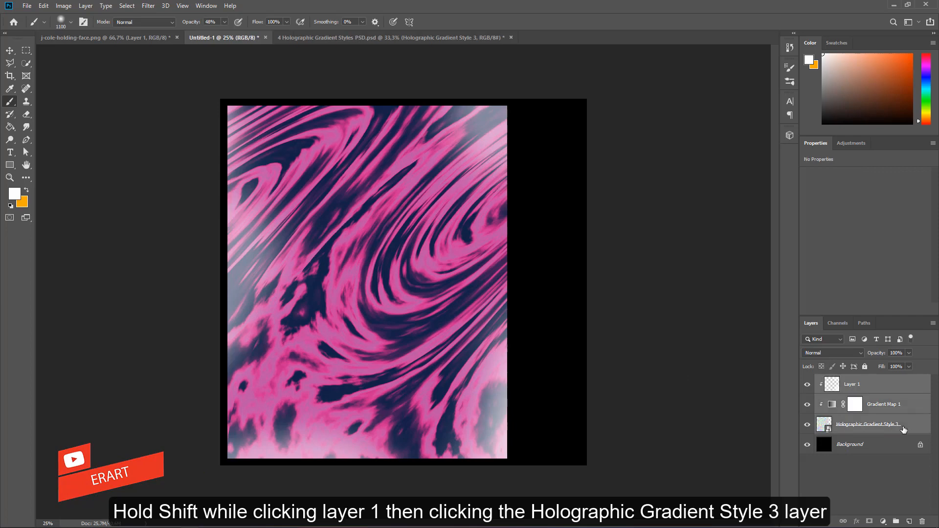
key("ctrl+e")
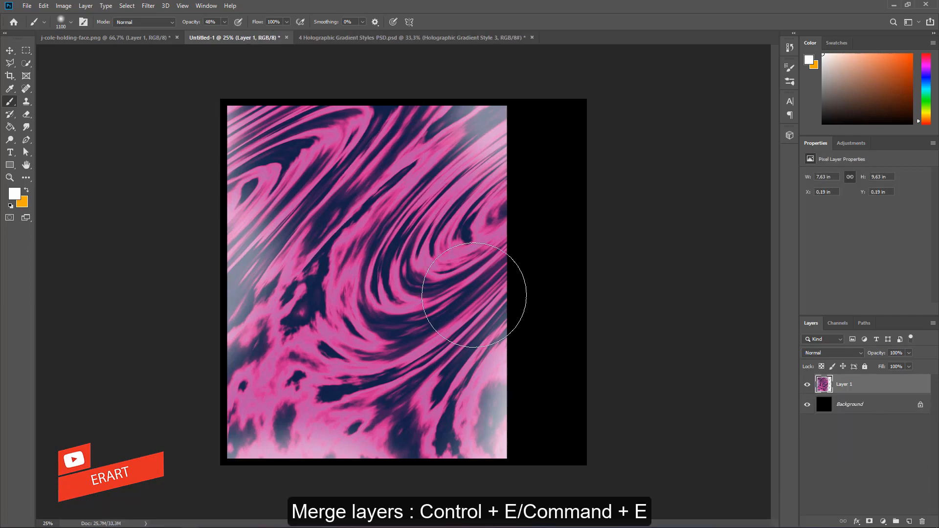
left_click(147, 6)
left_click(159, 83)
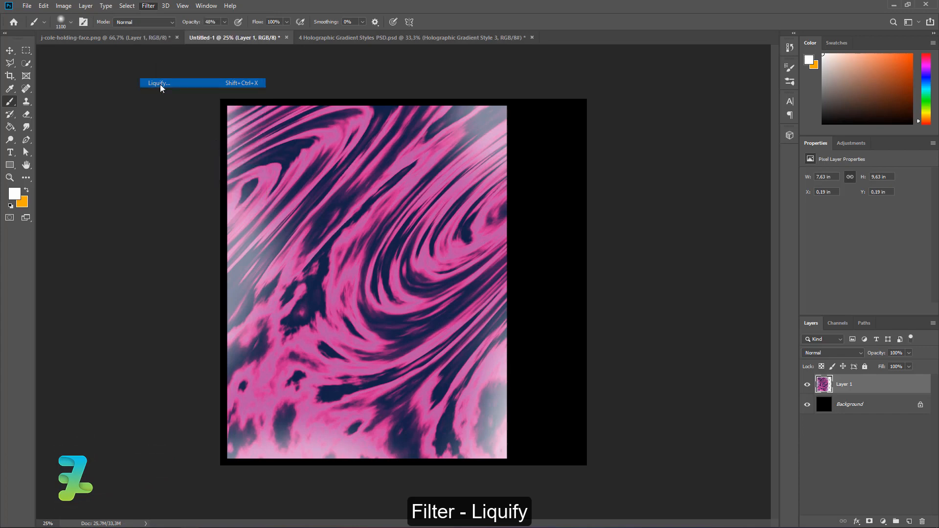
Step: Set the Liquify brush size to 700 and push the right part of the texture upward into a tall fold
key("bracketright")
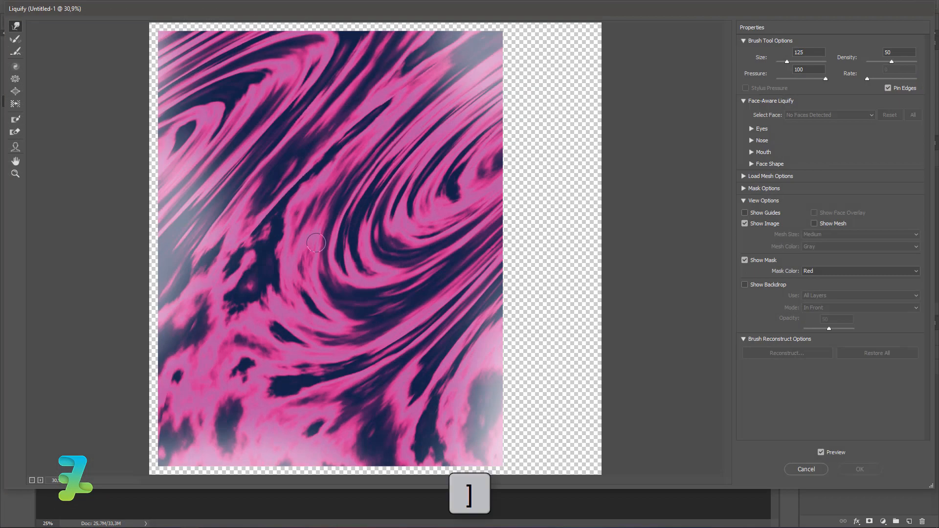
key("bracketright")
key("bracketright")
key("bracketright")
key("bracketright")
key("bracketright")
key("bracketright")
key("bracketright")
key("bracketright")
mouse_move(250, 207)
left_mouse_down()
mouse_move(298, 166)
mouse_move(386, 203)
mouse_move(396, 113)
mouse_move(404, 218)
left_mouse_up()
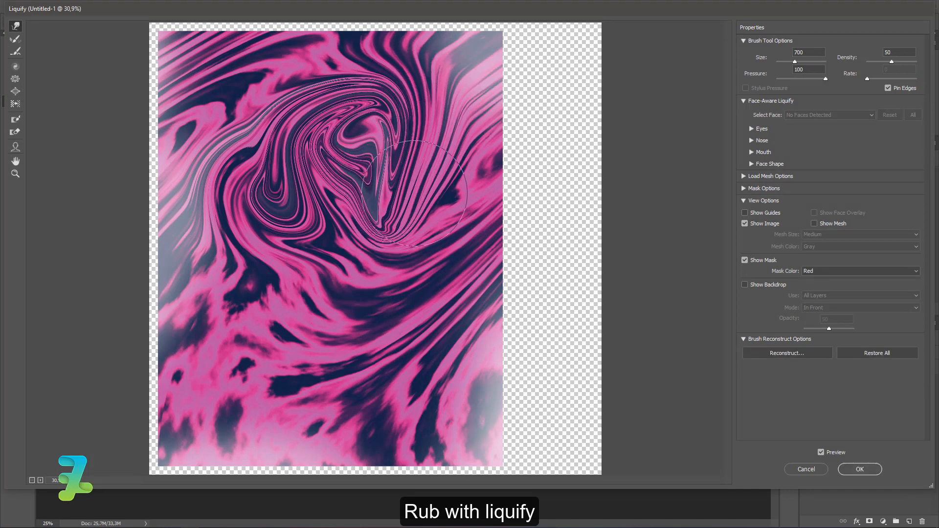
key("ctrl+z")
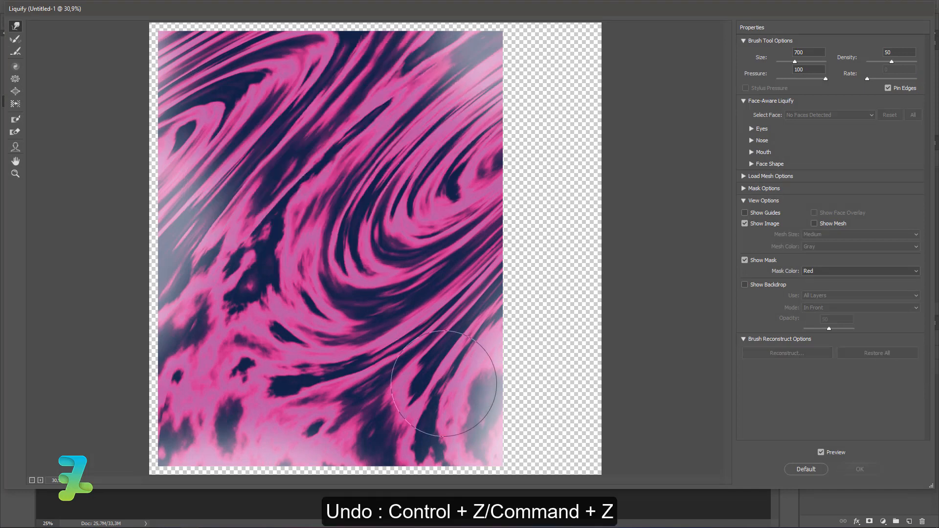
mouse_move(445, 386)
left_mouse_down()
mouse_move(440, 259)
mouse_move(406, 58)
left_mouse_up()
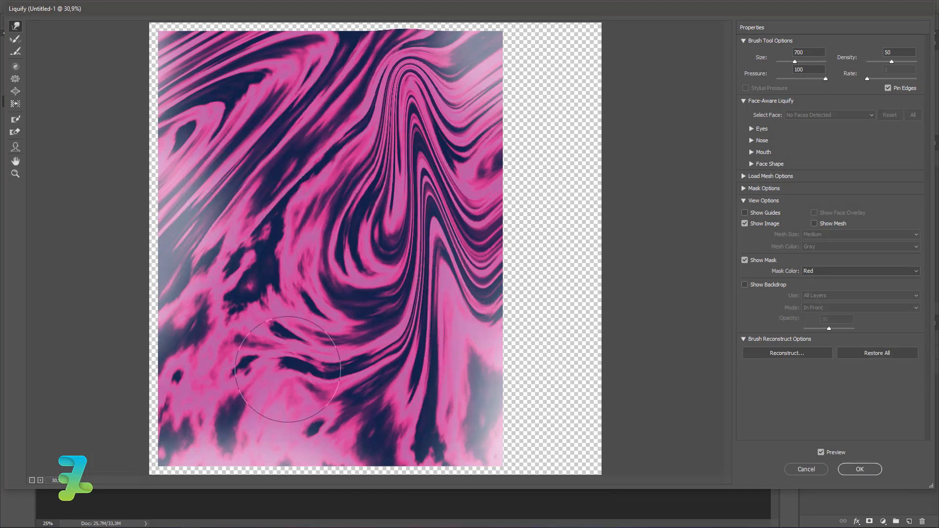
left_click_drag(231, 363, 370, 34)
key("ctrl+z")
left_click_drag(255, 383, 319, 182)
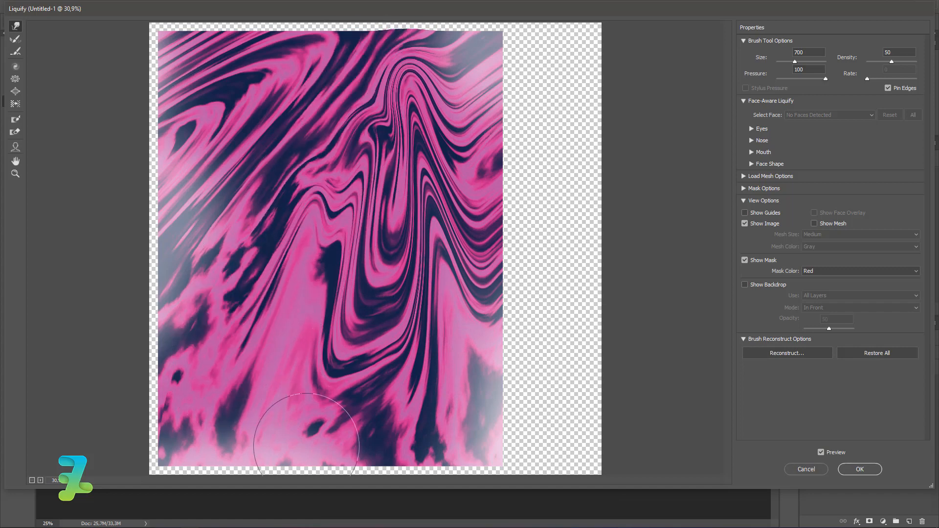
left_click_drag(307, 423, 364, 188)
key("ctrl+z")
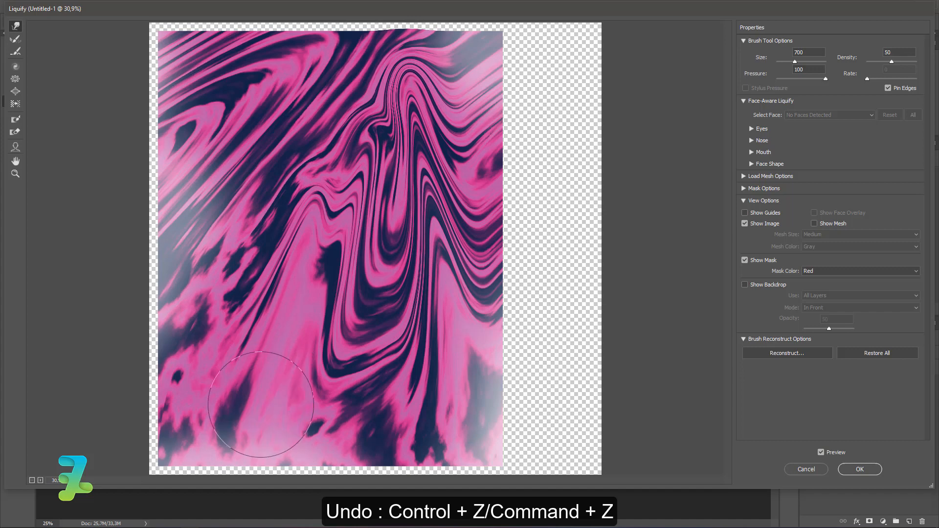
mouse_move(261, 396)
left_mouse_down()
mouse_move(330, 140)
mouse_move(355, 75)
left_mouse_up()
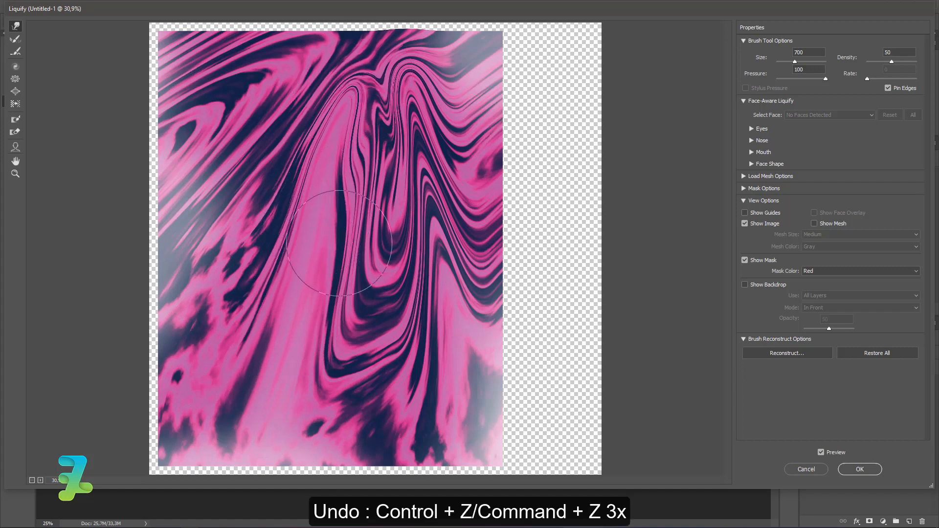
key("ctrl+z")
key("ctrl+z")
key("ctrl+z")
key("ctrl+z")
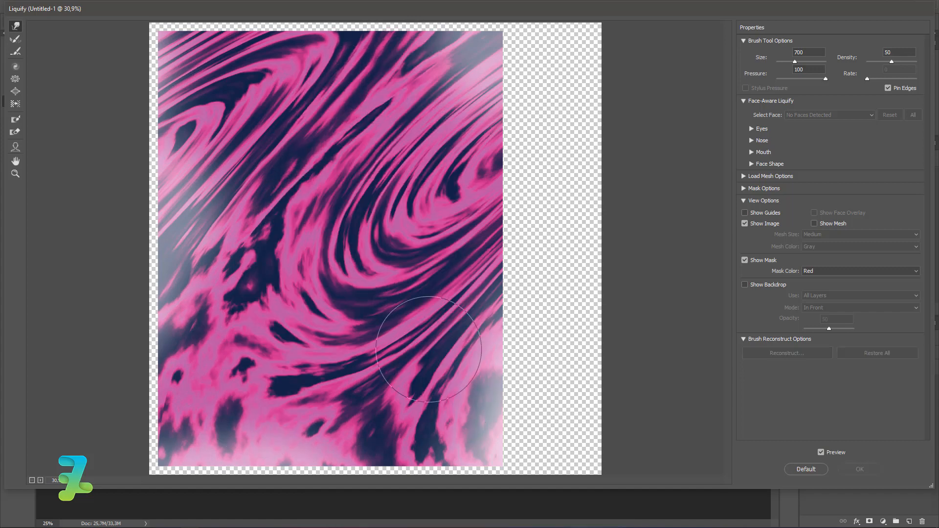
Step: Push the middle and lower parts of the texture upward in Liquify into tall wavy folds, undo the extra strokes near the left side, and apply the filter
left_click_drag(428, 361, 384, 92)
mouse_move(229, 411)
left_mouse_down()
mouse_move(316, 177)
mouse_move(358, 102)
left_mouse_up()
left_click_drag(336, 452, 372, 116)
mouse_move(238, 197)
left_mouse_down()
mouse_move(299, 144)
mouse_move(334, 90)
left_mouse_up()
key("ctrl+z")
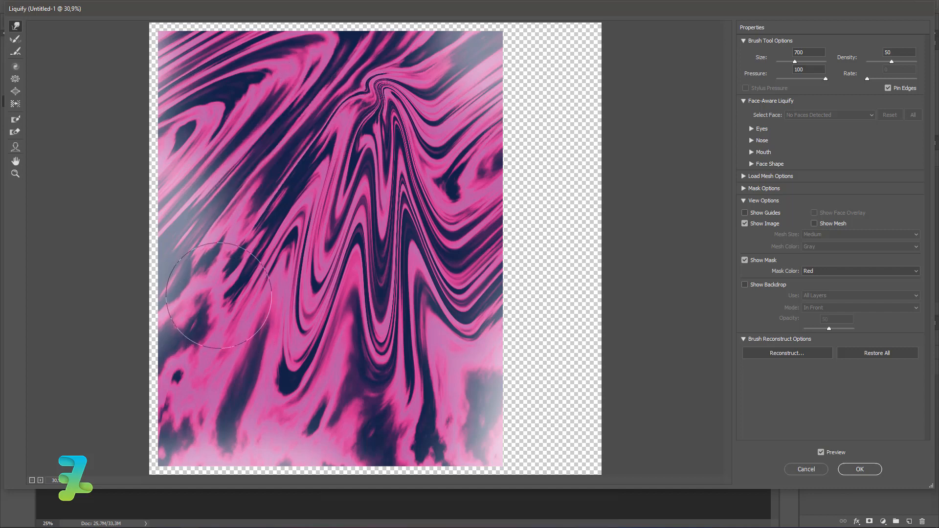
key("ctrl+z")
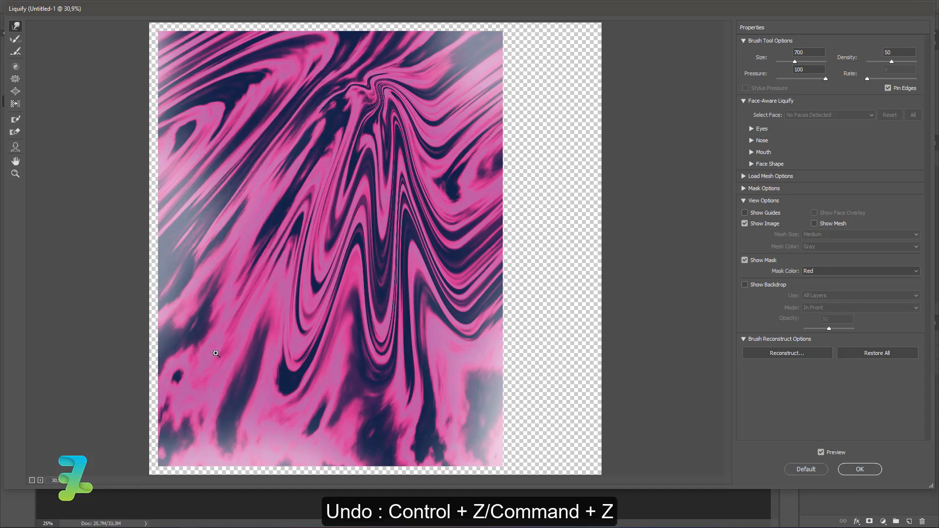
left_click_drag(218, 233, 238, 207)
key("ctrl+z")
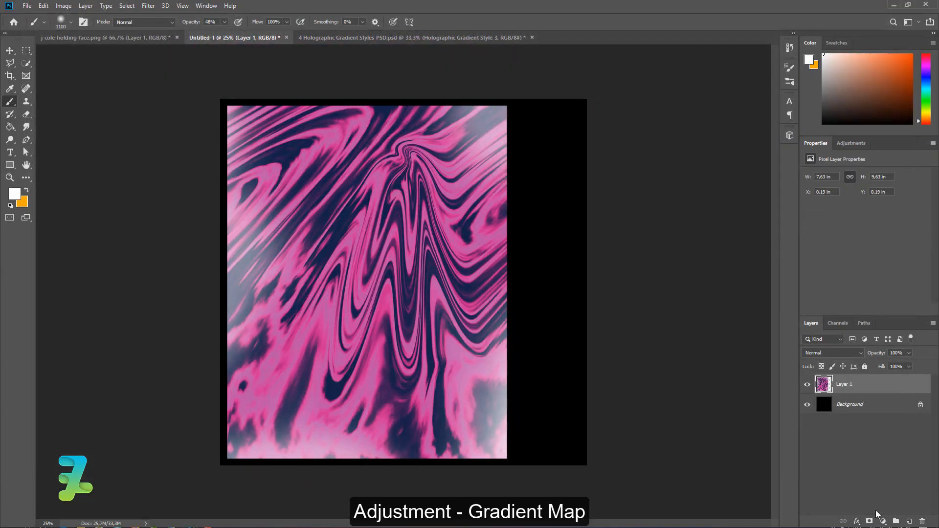
Step: Add a Gradient Map adjustment above Layer 1, clip it to that layer, and choose the navy, pink and blue multi-stop preset gradient
left_click(883, 521)
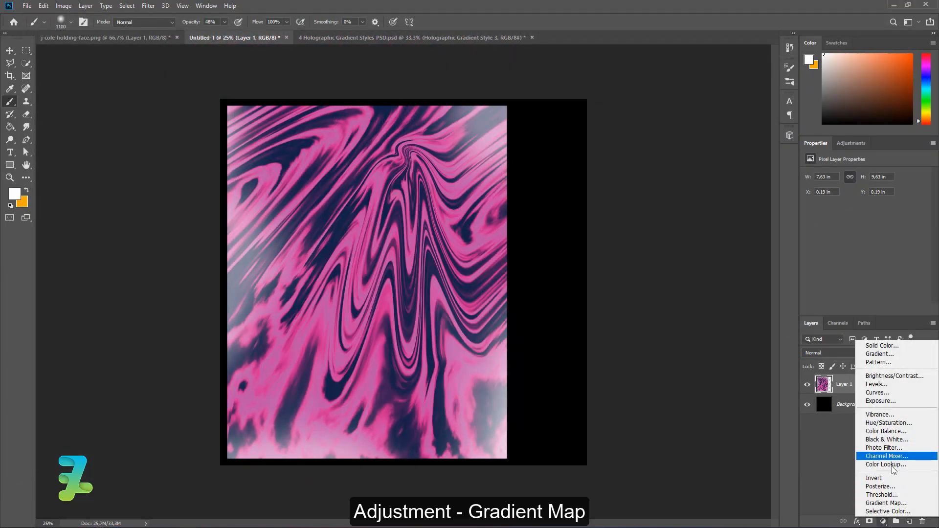
left_click(886, 503)
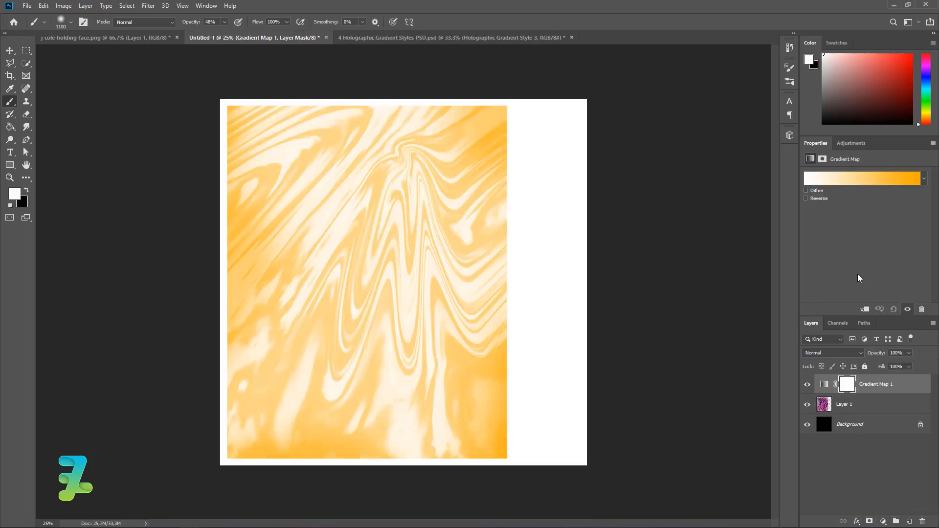
left_click(864, 309)
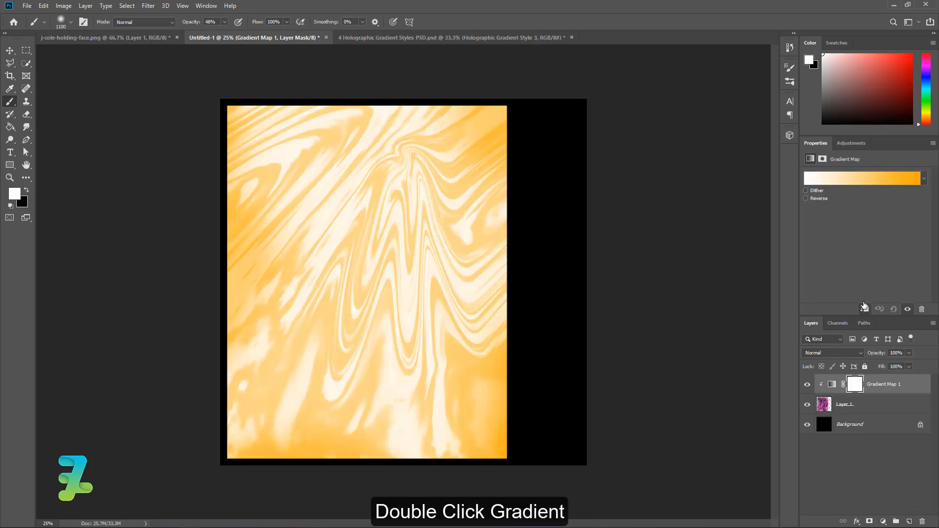
left_click(831, 176)
left_click(696, 141)
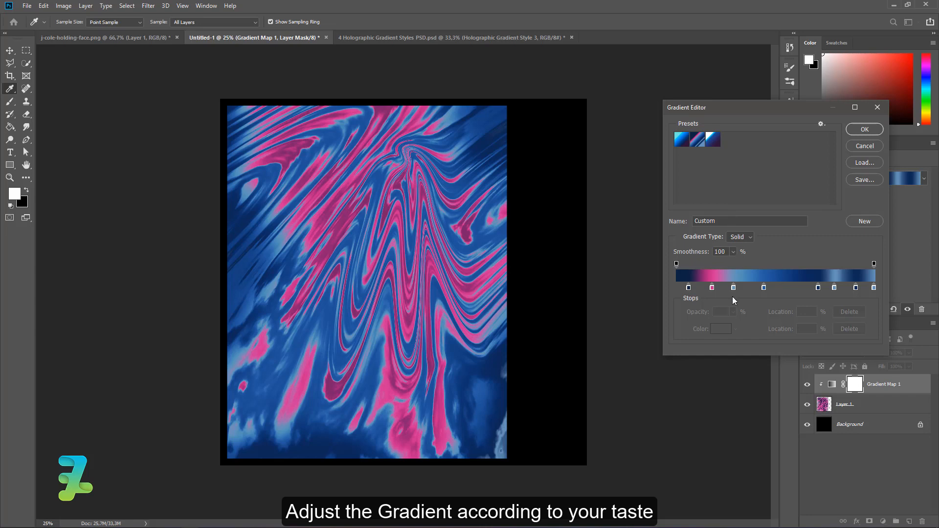
Step: Move the gradient's middle navy stop to 57% and light-blue stop to 35%, shift the pink stop slightly, and reverse the Gradient Map
left_click_drag(817, 289, 788, 291)
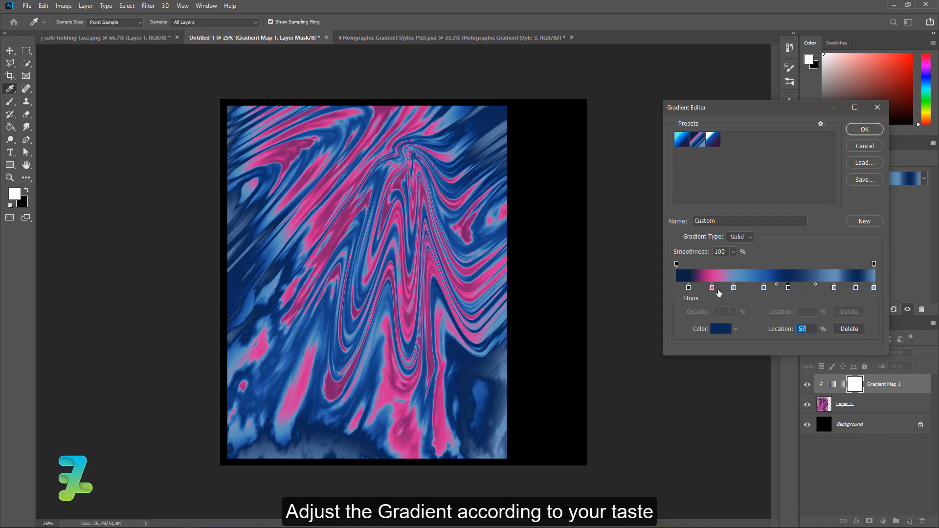
left_click_drag(710, 288, 747, 289)
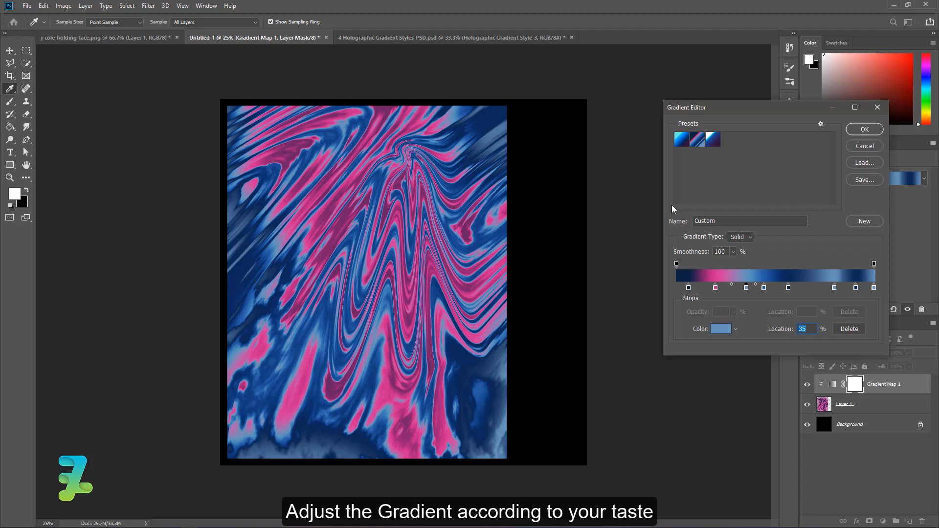
left_click(864, 130)
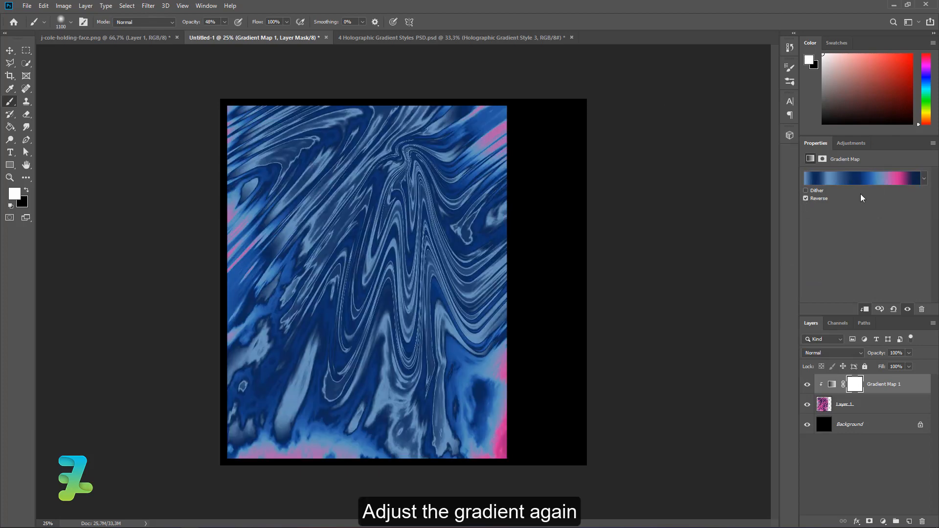
Step: Readjust the gradient stops on Gradient Map 1: pink at 27%, middle navy at 60% and the following light blue at 72%
left_click(869, 179)
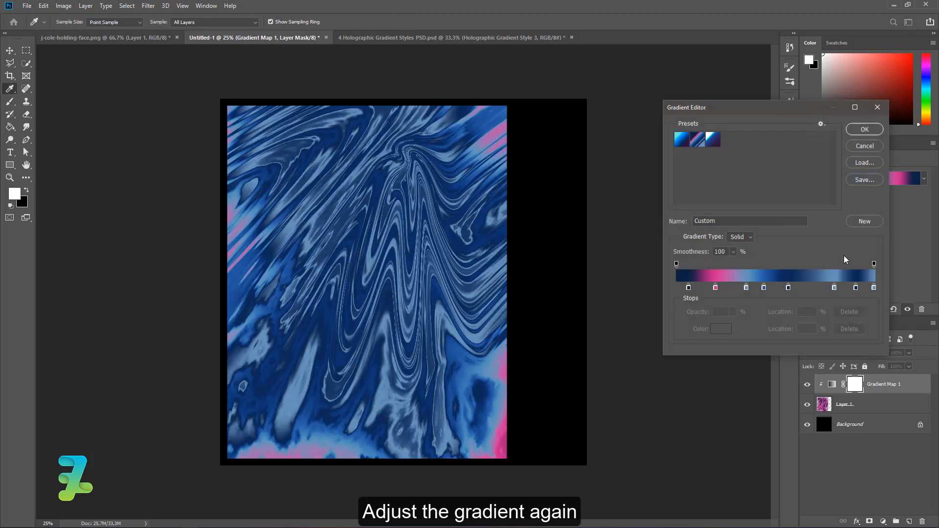
left_click(715, 288)
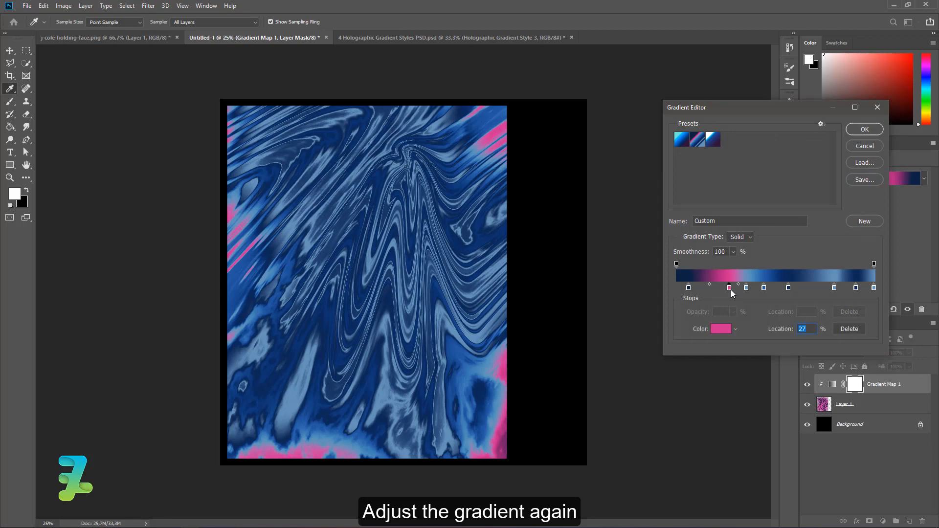
key("Return")
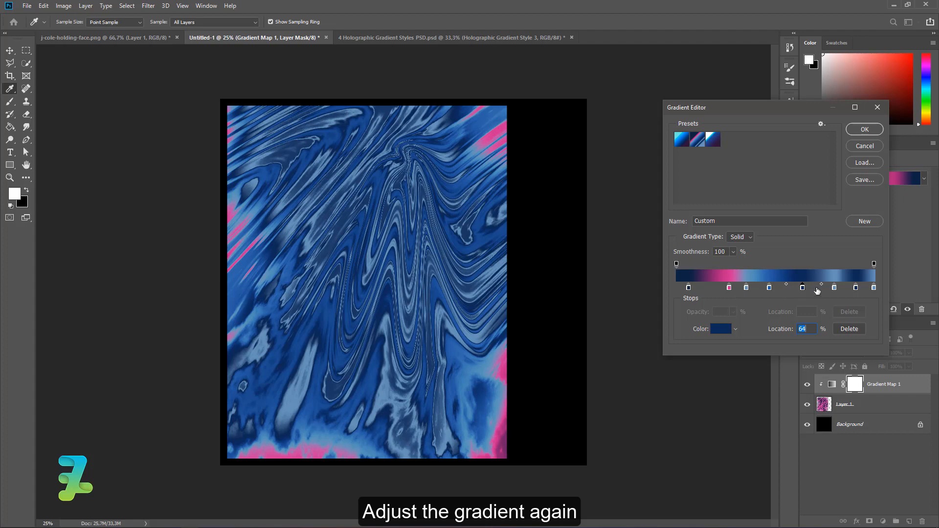
left_click_drag(834, 288, 826, 290)
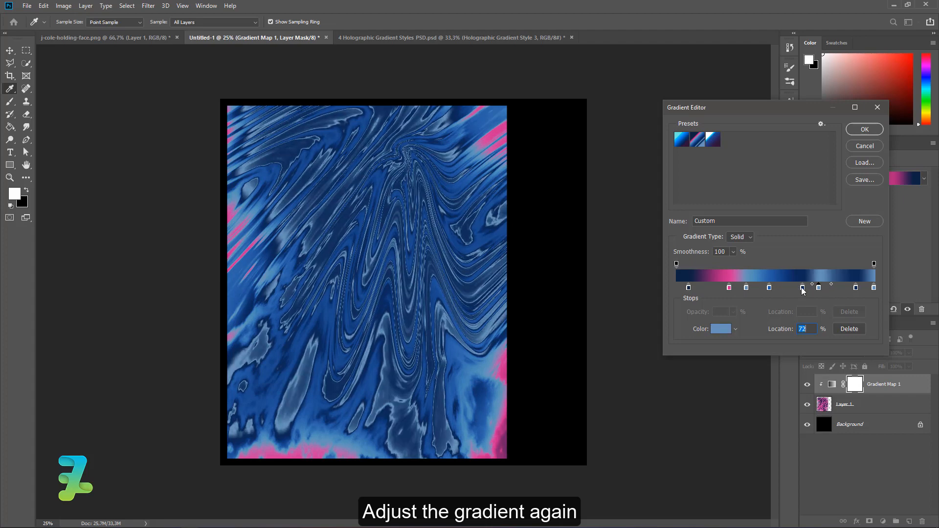
left_click_drag(802, 291, 796, 292)
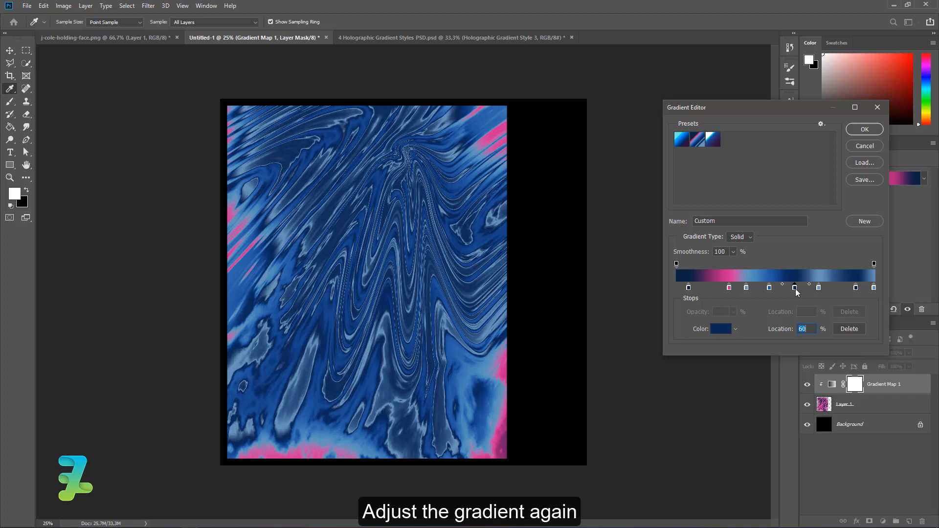
left_click(855, 131)
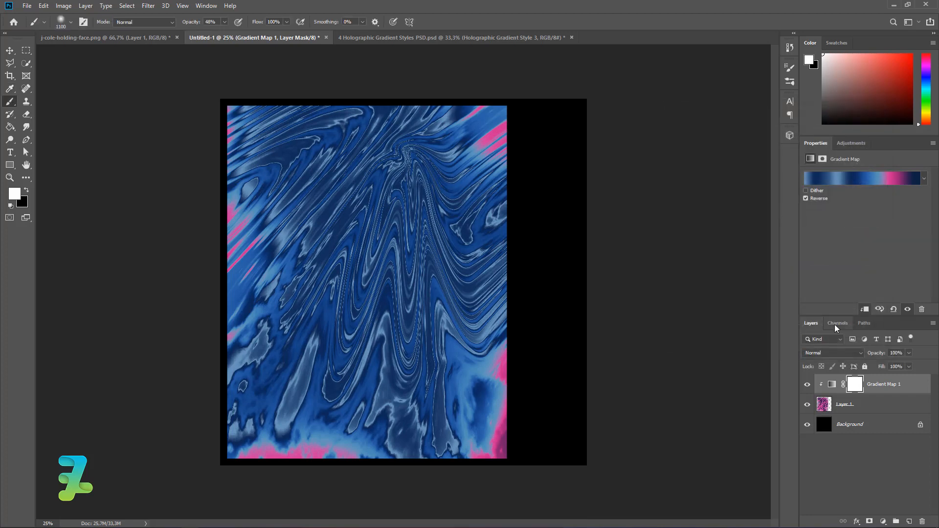
Step: Draw a white rectangle about 1212 × 2152 px over the texture and center it horizontally and vertically on Layer 1's area
left_click(10, 166)
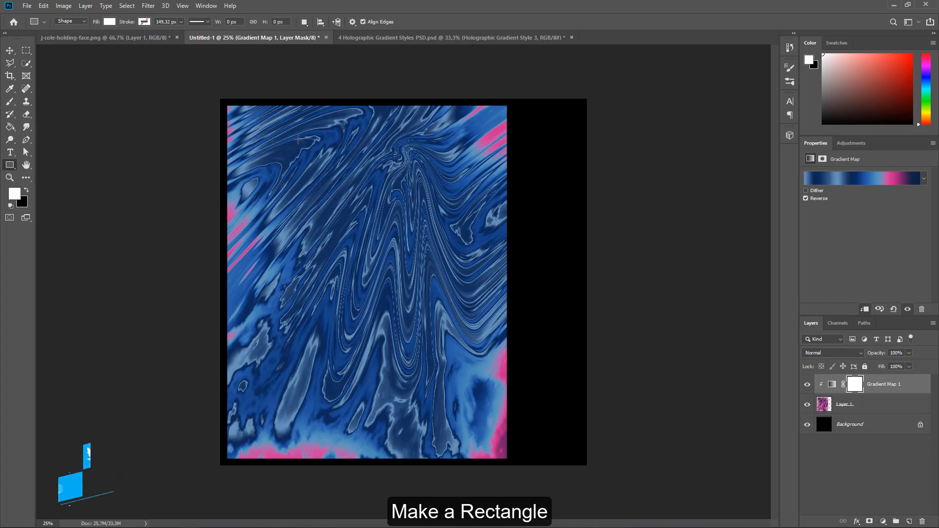
left_click_drag(298, 140, 445, 402)
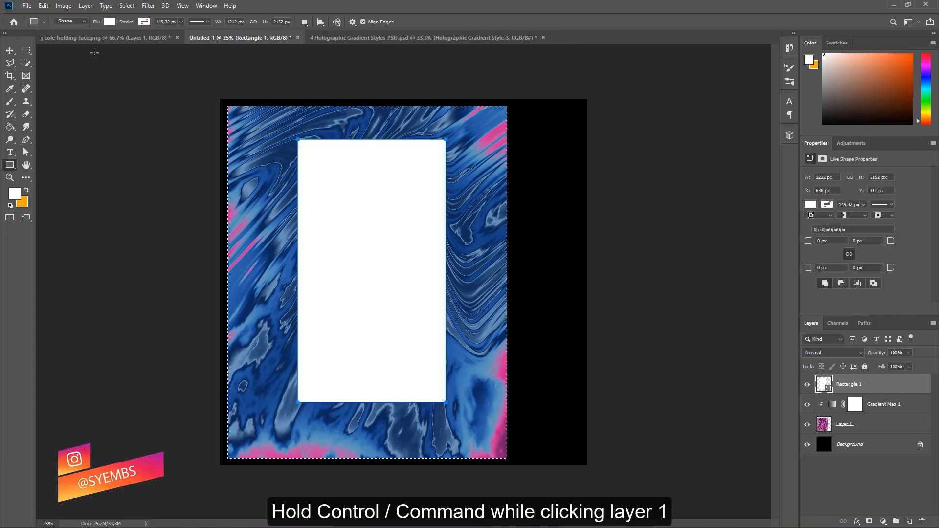
key("v")
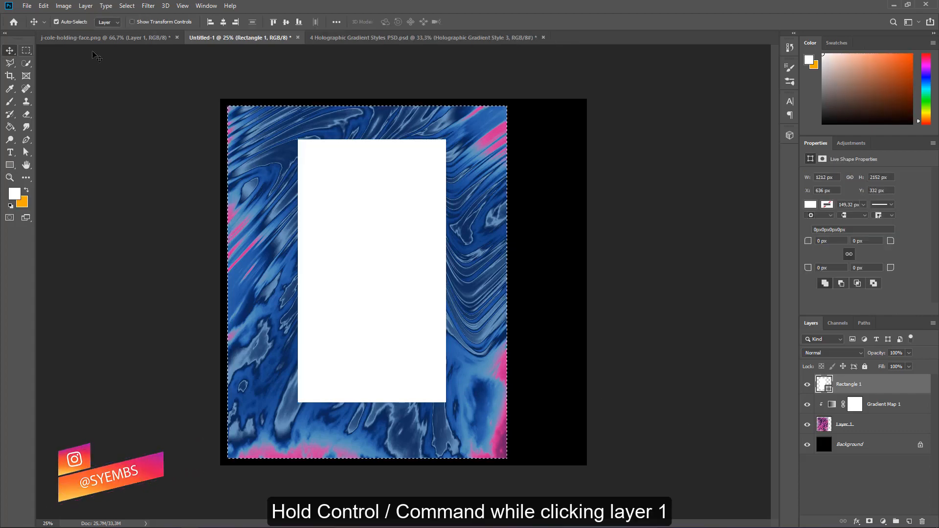
left_click(223, 22)
left_click(286, 22)
key("ctrl+d")
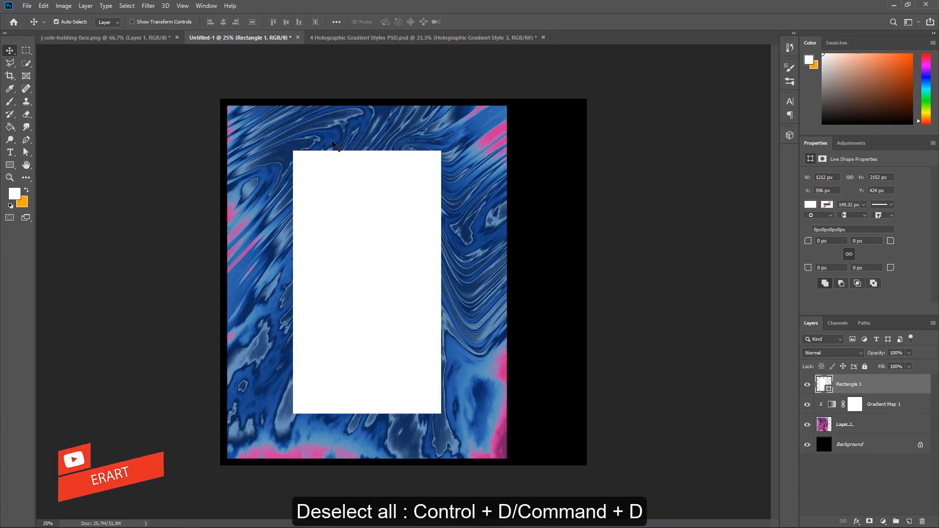
Step: Copy the Holographic Gradient Style 3 layer from 4 Holographic Gradient Styles PSD.psd into Untitled-1 above Rectangle 1
left_click(350, 38)
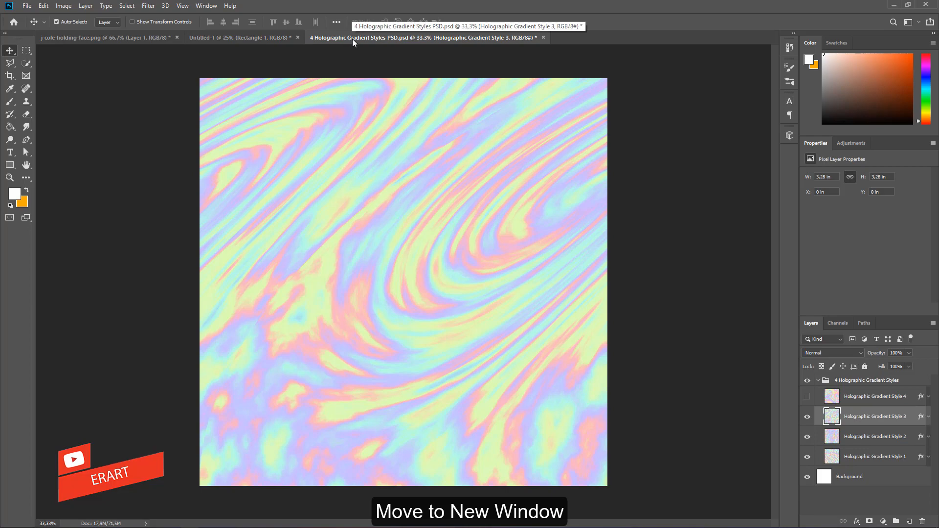
right_click(352, 39)
left_click(386, 76)
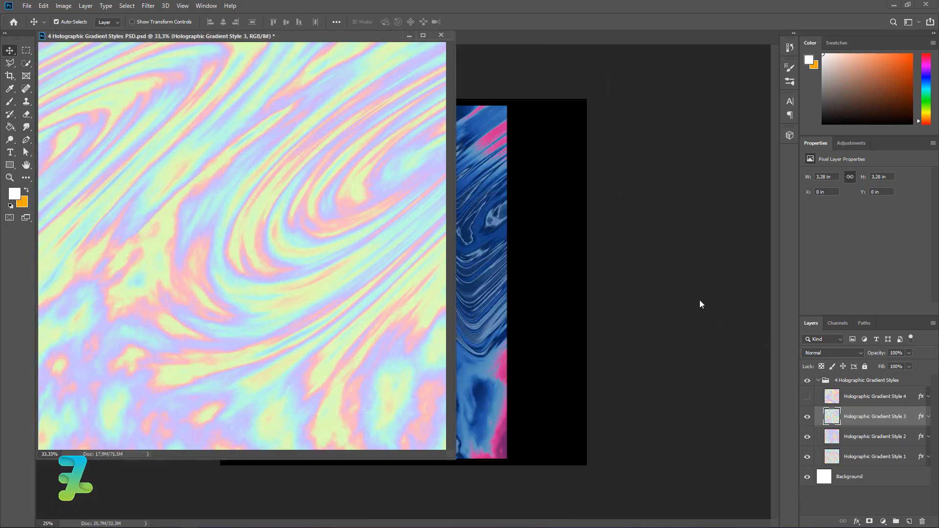
left_click_drag(835, 416, 504, 274)
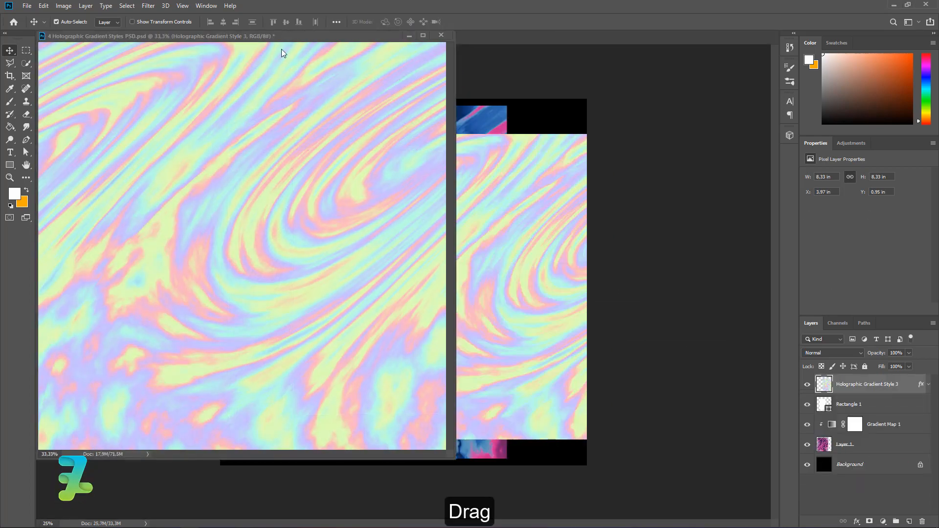
left_click_drag(289, 36, 278, 58)
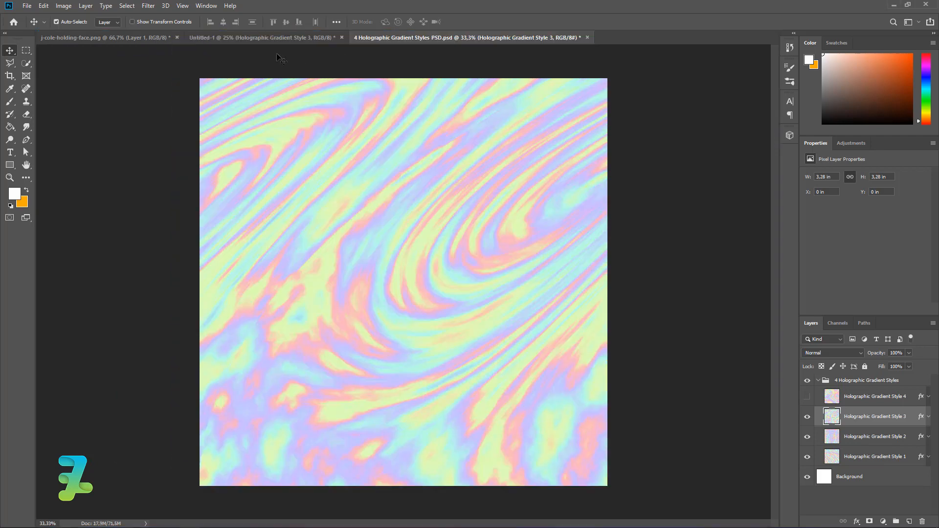
Step: Position the Holographic Gradient Style 3 layer over the rectangle in Untitled-1 and clip it to Rectangle 1
left_click(235, 41)
left_click_drag(494, 320, 410, 325)
right_click(902, 385)
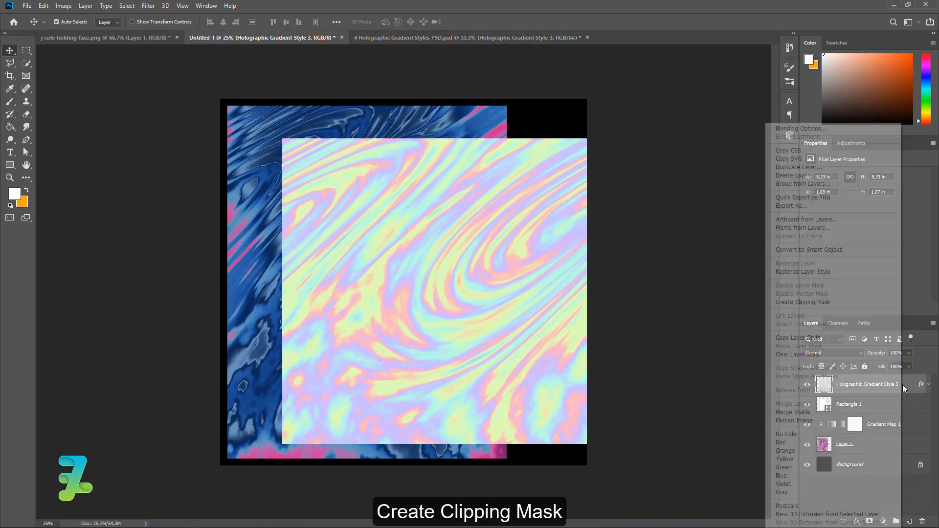
left_click(819, 302)
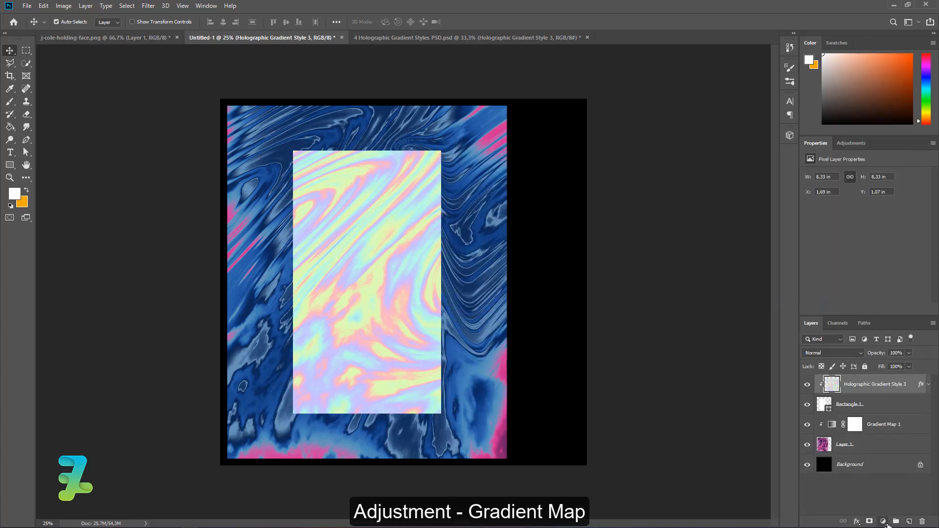
Step: Add a clipped Gradient Map above Holographic Gradient Style 3 and apply the preset running from cyan through blue to dark purple
left_click(884, 523)
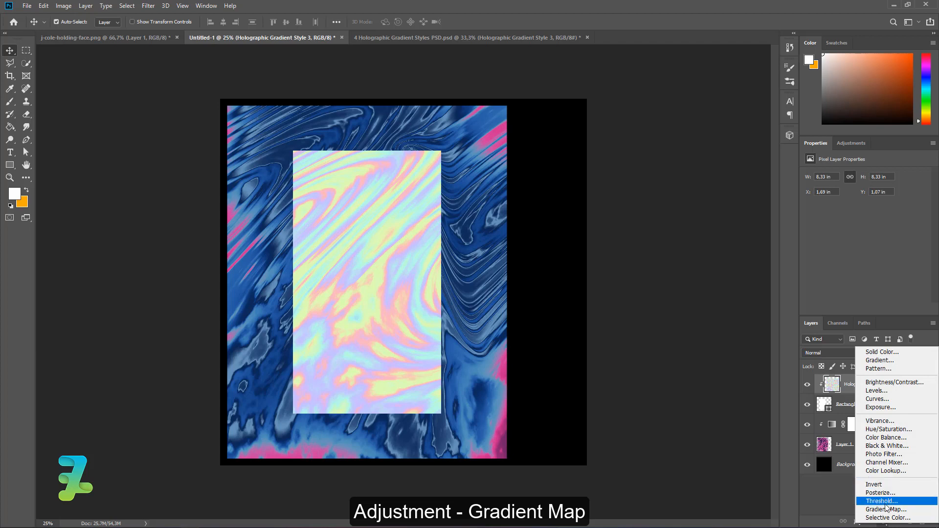
left_click(885, 509)
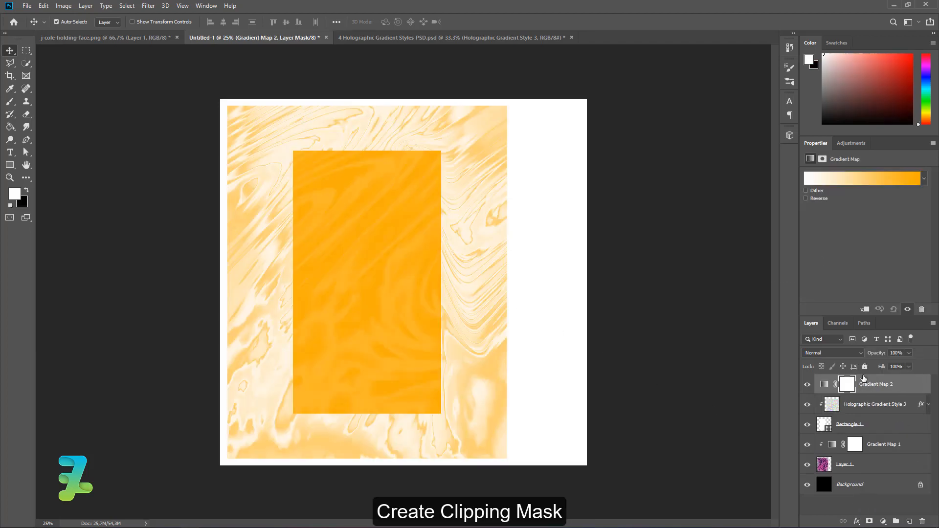
left_click(864, 309)
double_click(845, 179)
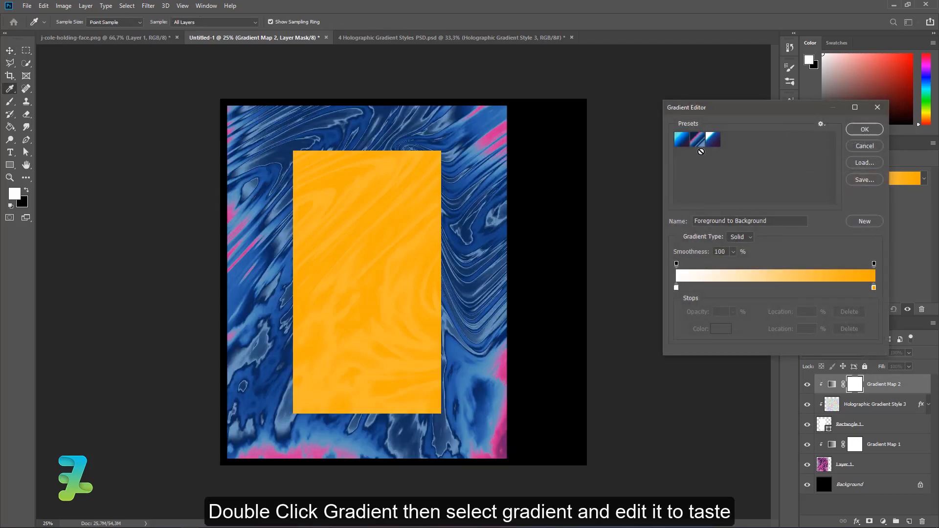
left_click(679, 141)
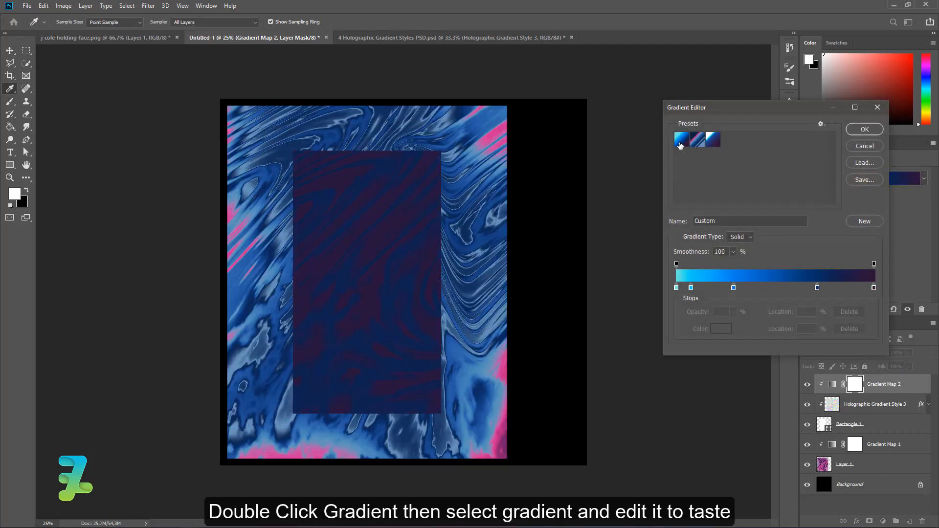
left_click(865, 129)
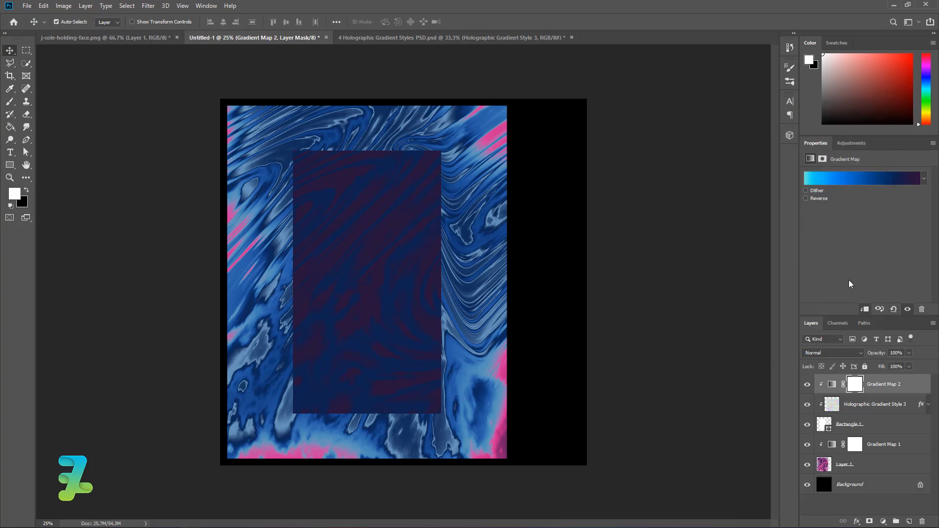
Step: Add an empty layer above Gradient Map 2 and clip it to Rectangle 1
left_click(908, 522)
right_click(870, 381)
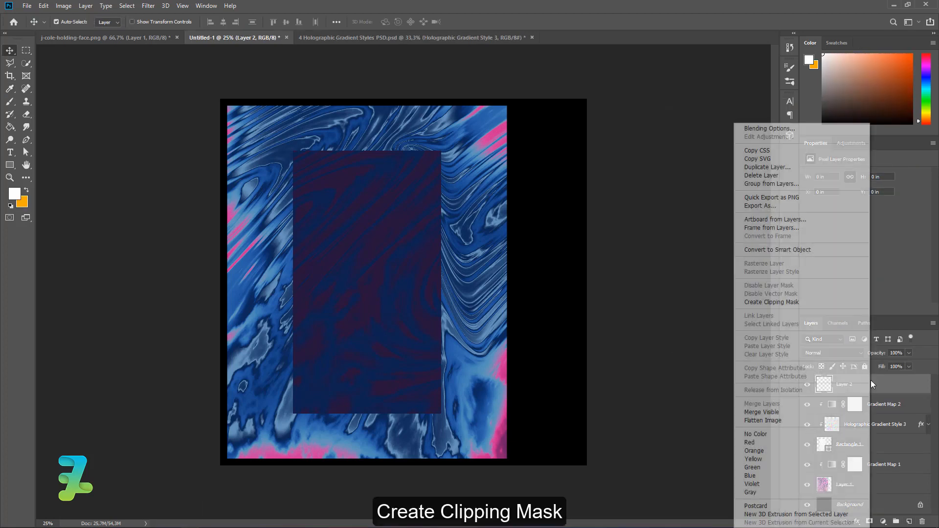
left_click(808, 304)
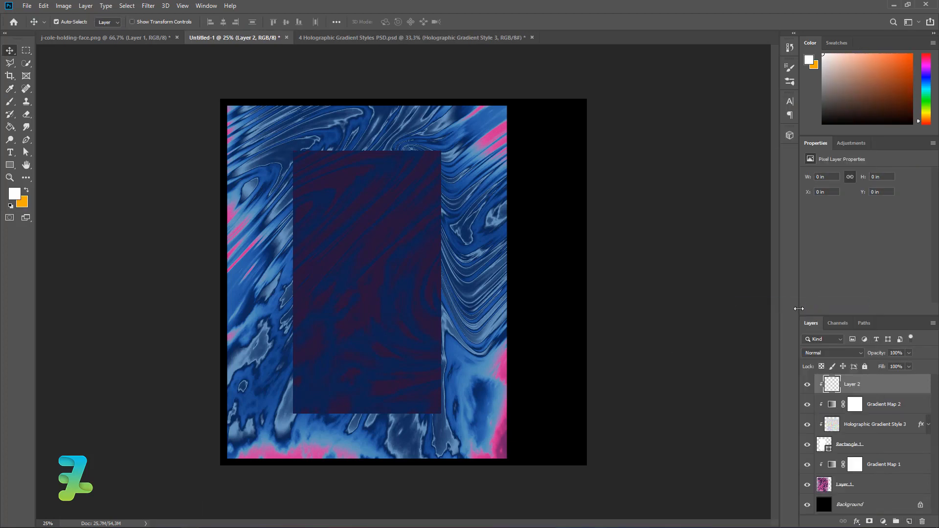
Step: Set the foreground color to pink #cf3999, sampled from the background texture
left_click(15, 193)
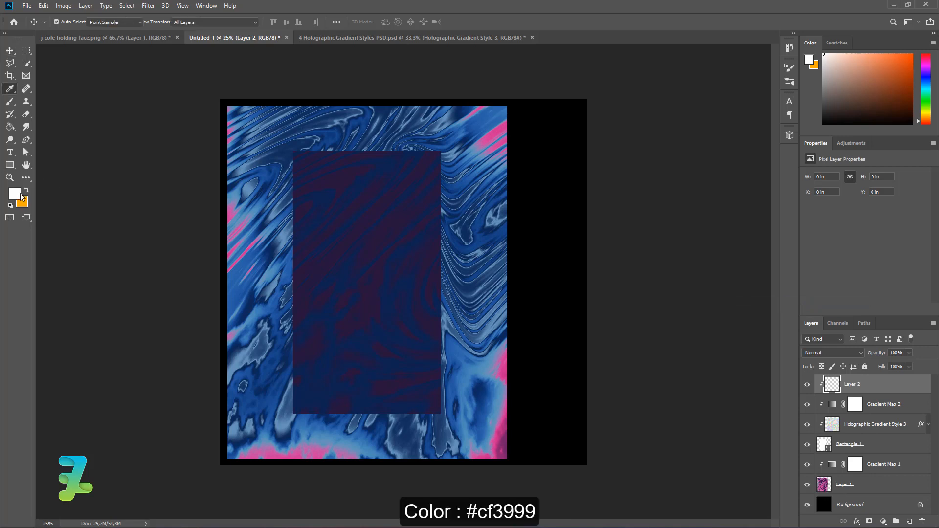
left_click(502, 415)
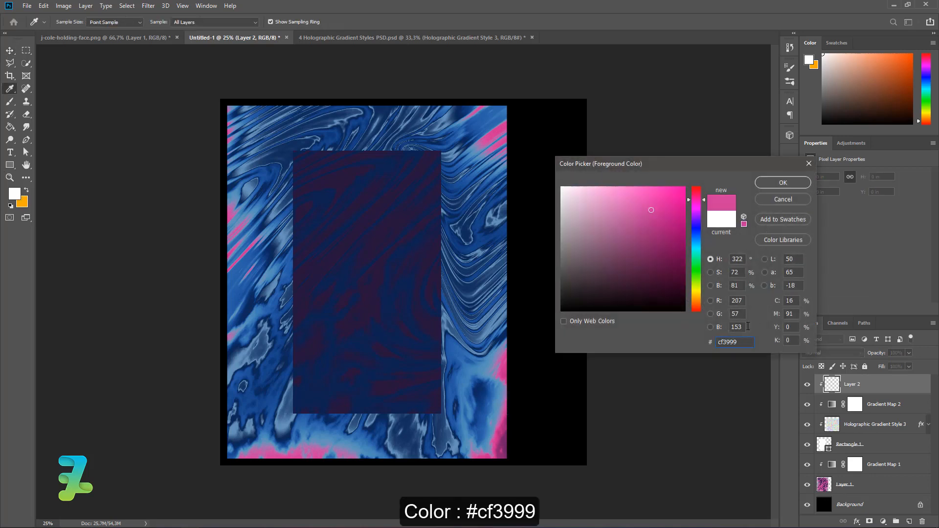
left_click(782, 182)
Step: Paint soft pink along both side edges of the rectangle on Layer 2 with the Brush at 48% opacity, enlarging it to 1300 px
left_click(10, 103)
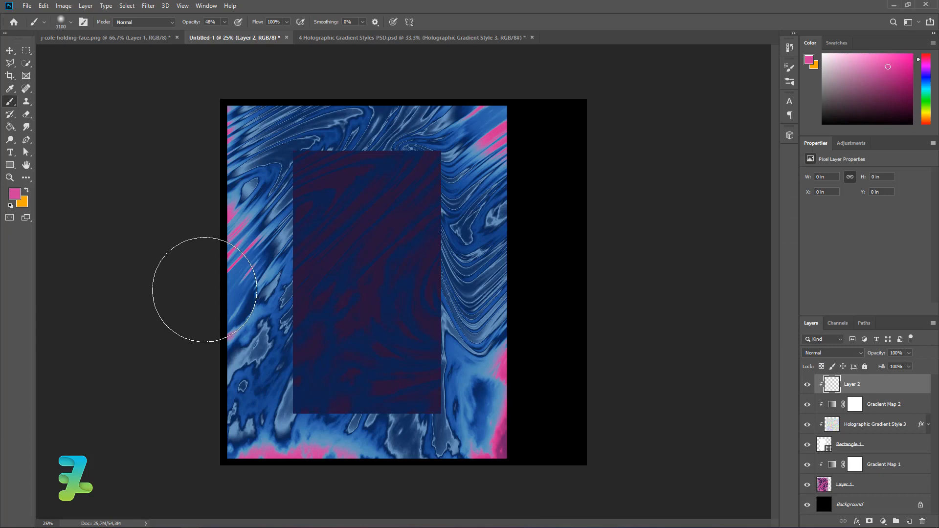
mouse_move(199, 289)
left_mouse_down()
mouse_move(226, 157)
mouse_move(235, 157)
left_mouse_up()
key("bracketright")
key("bracketright")
left_click_drag(221, 325, 221, 409)
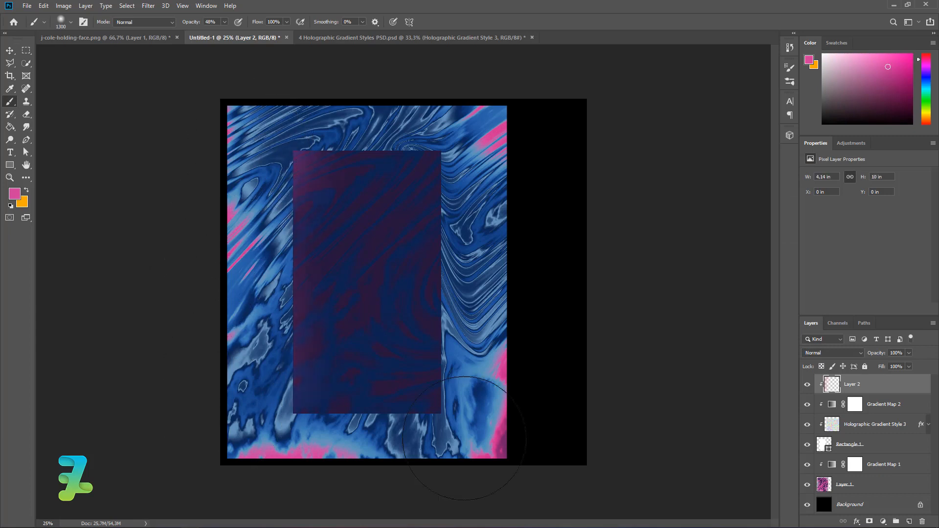
left_click(499, 420)
left_click_drag(522, 198, 498, 227)
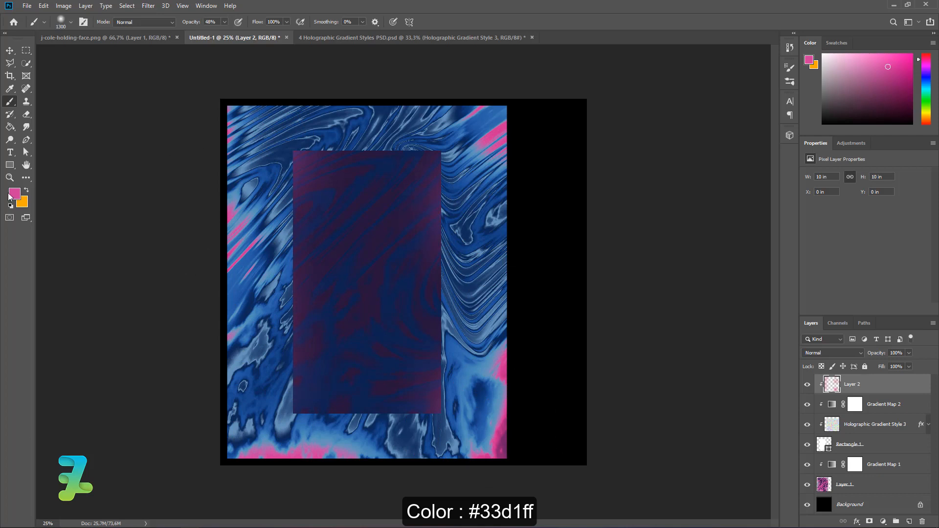
Step: Set the foreground color to light blue #44d1ff
left_click(15, 194)
left_click(562, 187)
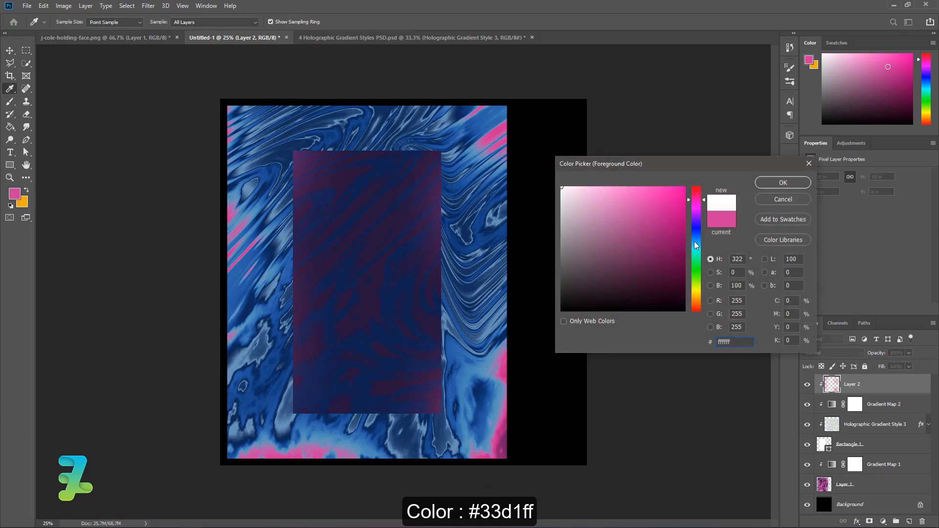
left_click_drag(694, 242, 695, 237)
left_click_drag(654, 207, 623, 186)
left_click_drag(694, 240, 695, 244)
left_click_drag(655, 189, 651, 177)
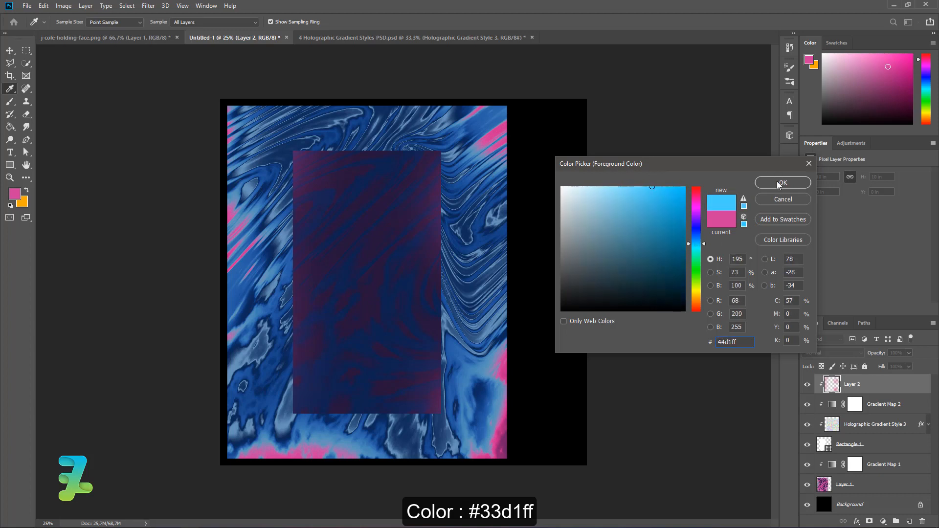
left_click(778, 184)
Step: Brush soft light-blue glows on Layer 2 at the rectangle's bottom, top and upper right edges with the 1300 px brush
key("b")
left_click(375, 414)
left_click(367, 137)
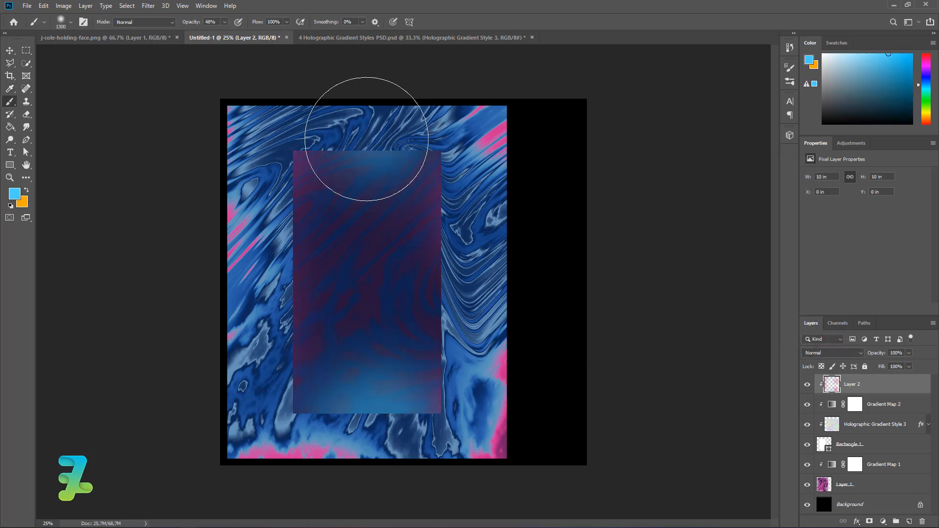
left_click(453, 238)
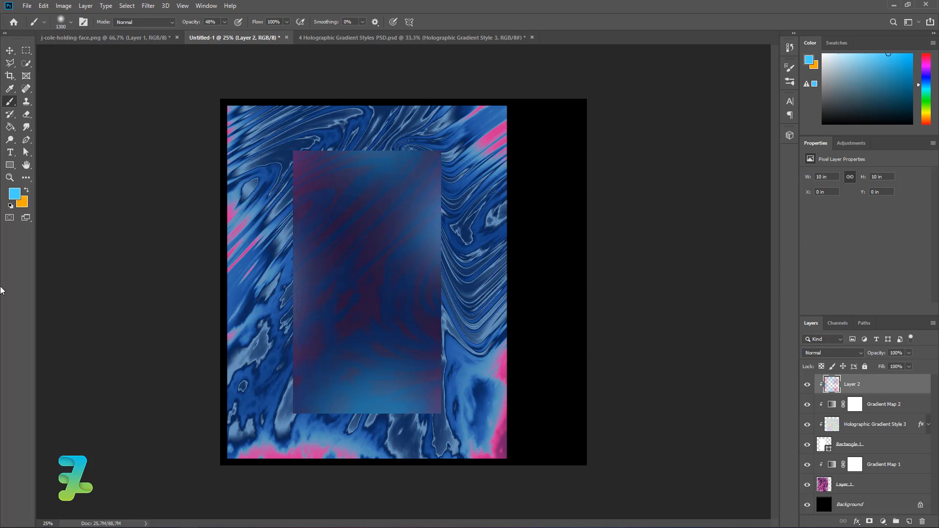
Step: Merge Layer 2, Gradient Map 2, Holographic Gradient Style 3 and Rectangle 1 into a single layer
left_click(15, 48)
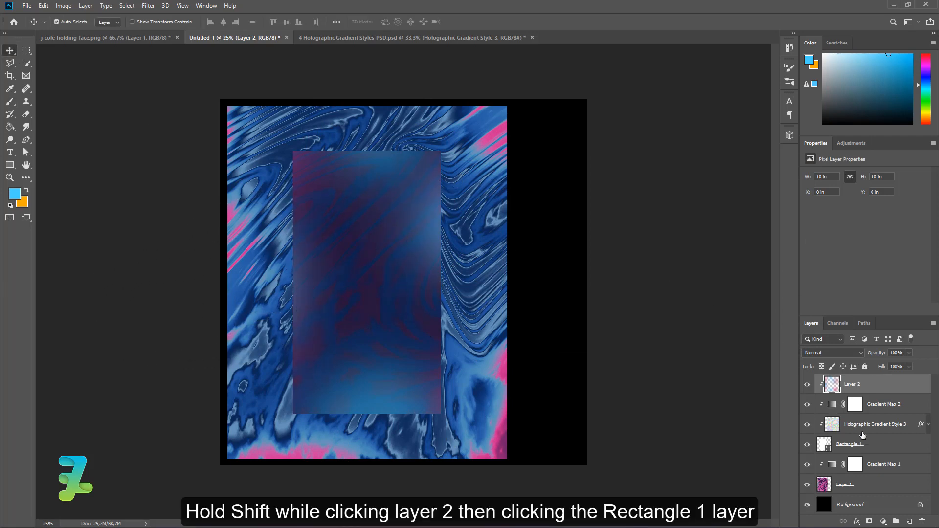
left_click(875, 450, "shift")
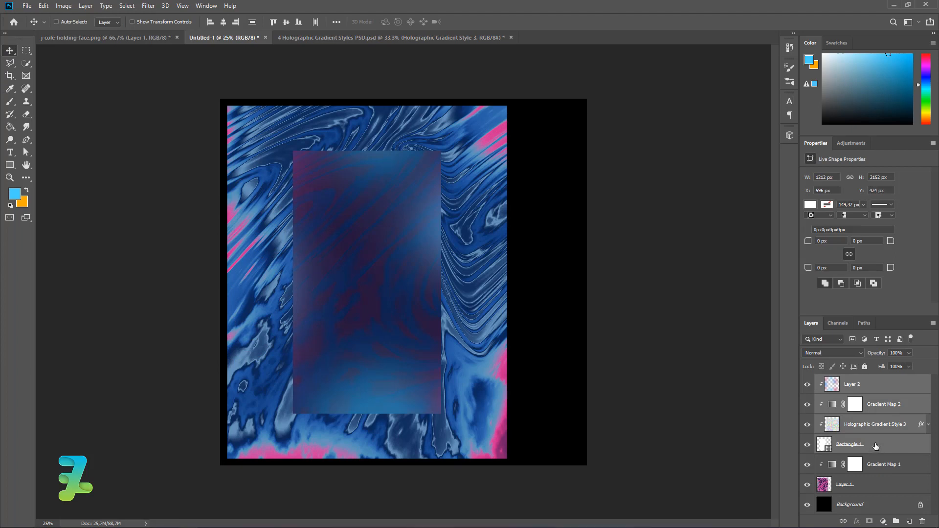
key("ctrl+e")
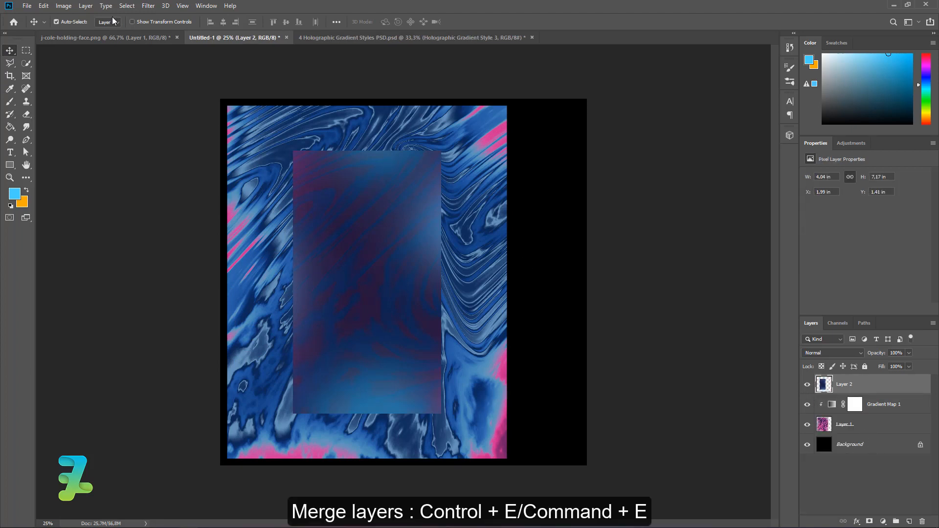
Step: Liquify the merged rectangle layer with a 600 px warp brush, pulling the texture into long, smooth vertical waves
left_click(142, 6)
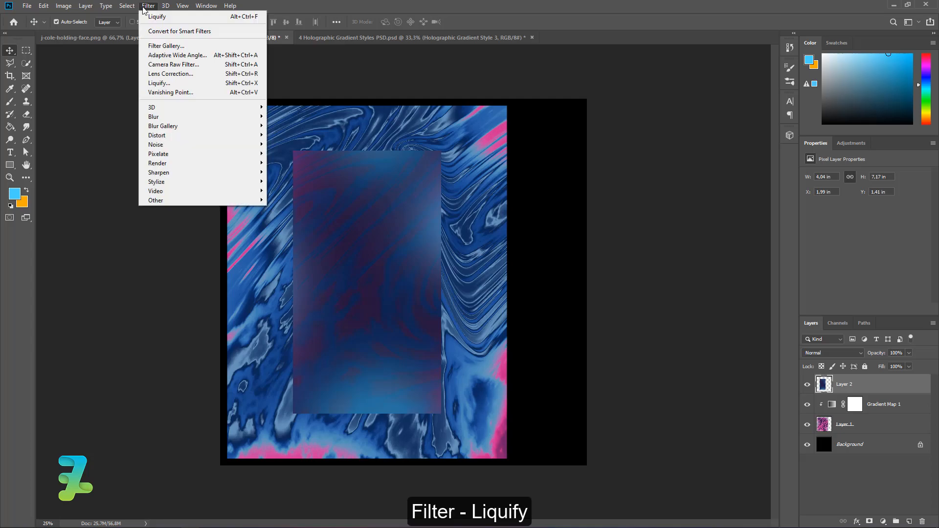
left_click(177, 83)
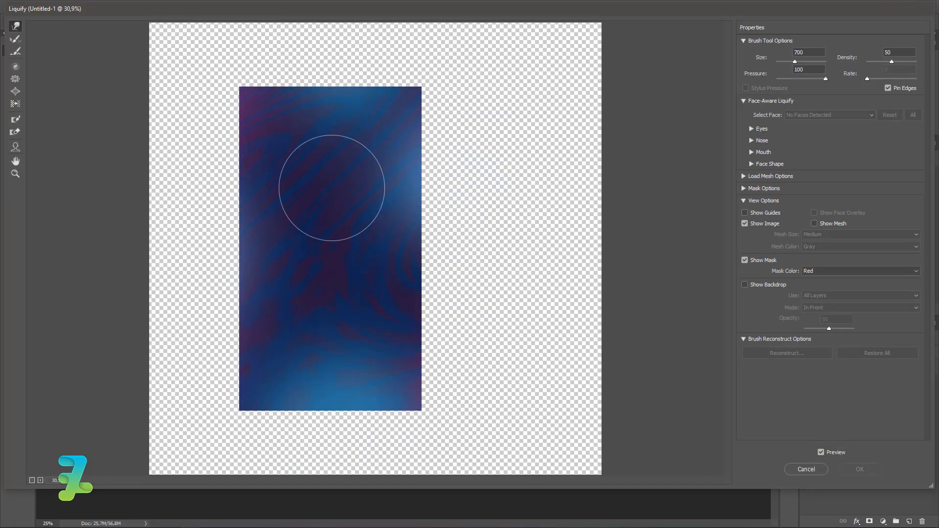
key("[")
key("bracketleft")
key("bracketleft")
key("bracketleft")
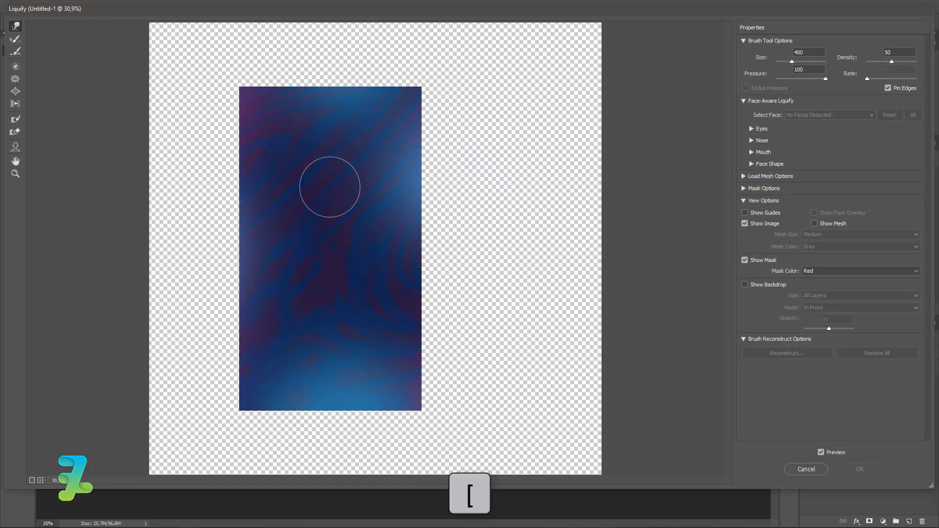
key("bracketright")
key("bracketright")
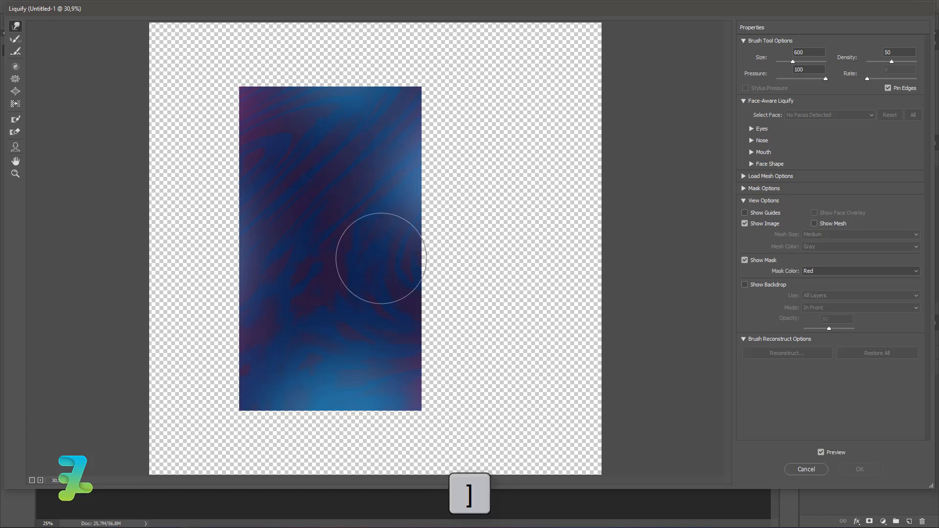
mouse_move(359, 158)
left_mouse_down()
mouse_move(322, 339)
mouse_move(343, 256)
mouse_move(345, 338)
mouse_move(317, 195)
mouse_move(334, 171)
mouse_move(311, 161)
mouse_move(348, 139)
mouse_move(374, 156)
mouse_move(378, 236)
mouse_move(361, 297)
mouse_move(333, 198)
mouse_move(334, 151)
mouse_move(300, 287)
mouse_move(327, 346)
mouse_move(318, 250)
mouse_move(340, 335)
mouse_move(312, 249)
mouse_move(315, 170)
mouse_move(345, 190)
mouse_move(359, 340)
mouse_move(336, 151)
mouse_move(317, 153)
mouse_move(309, 267)
mouse_move(342, 360)
mouse_move(357, 290)
mouse_move(343, 227)
mouse_move(348, 324)
mouse_move(315, 246)
mouse_move(304, 311)
mouse_move(312, 167)
mouse_move(320, 199)
mouse_move(358, 138)
mouse_move(317, 209)
mouse_move(310, 241)
mouse_move(345, 261)
mouse_move(332, 204)
mouse_move(348, 263)
mouse_move(304, 160)
mouse_move(315, 163)
mouse_move(318, 212)
mouse_move(297, 328)
mouse_move(307, 170)
mouse_move(363, 165)
mouse_move(359, 331)
mouse_move(368, 357)
mouse_move(331, 356)
mouse_move(297, 154)
mouse_move(356, 151)
mouse_move(370, 232)
mouse_move(365, 298)
mouse_move(385, 355)
mouse_move(360, 327)
mouse_move(294, 131)
left_mouse_up()
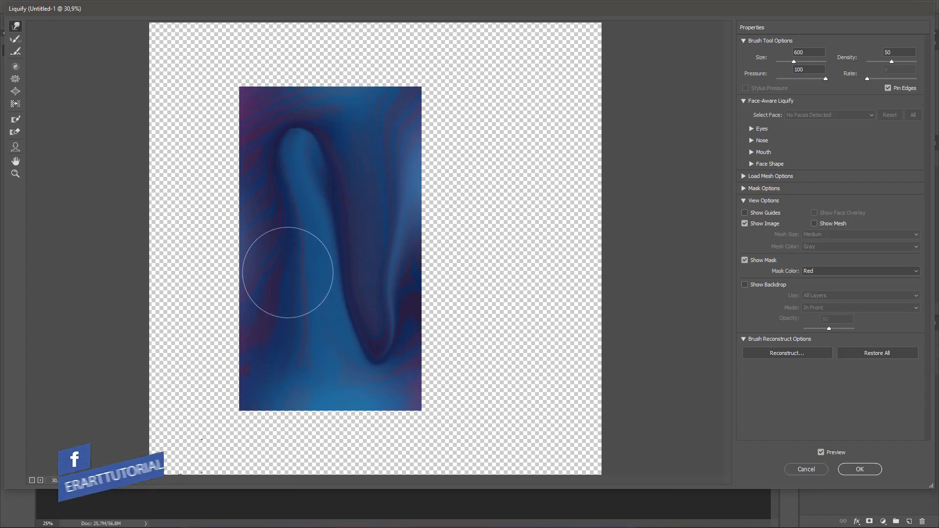
left_click(859, 468)
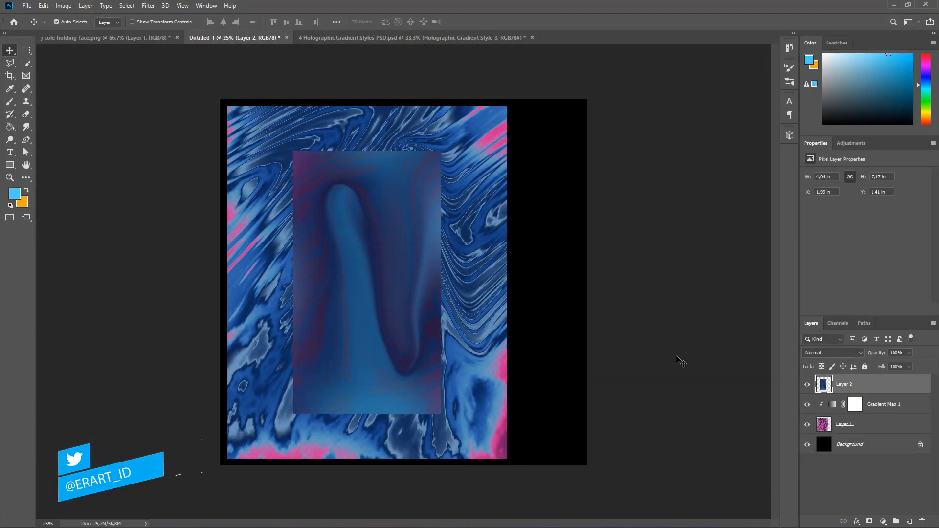
Step: Add a Gradient Map clipped to Layer 2, apply the middle blue-and-pink preset and reverse the gradient
left_click(882, 521)
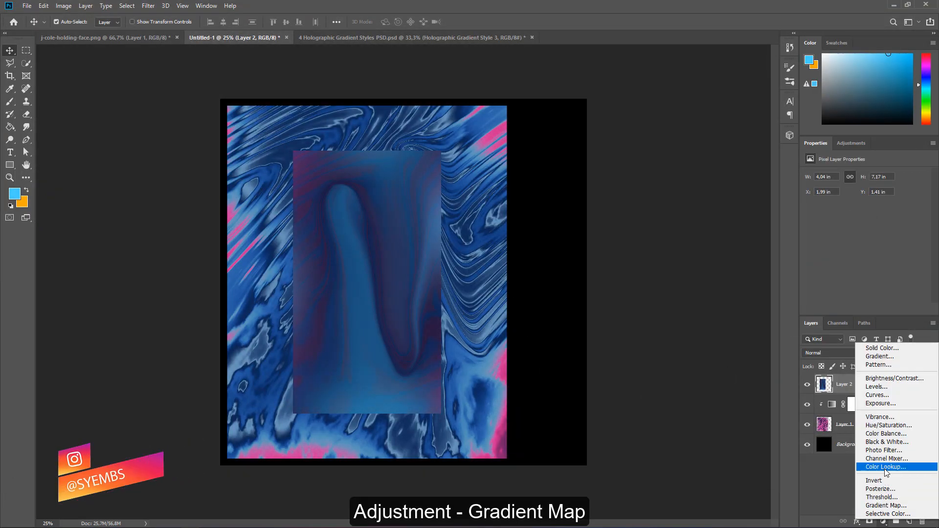
left_click(885, 505)
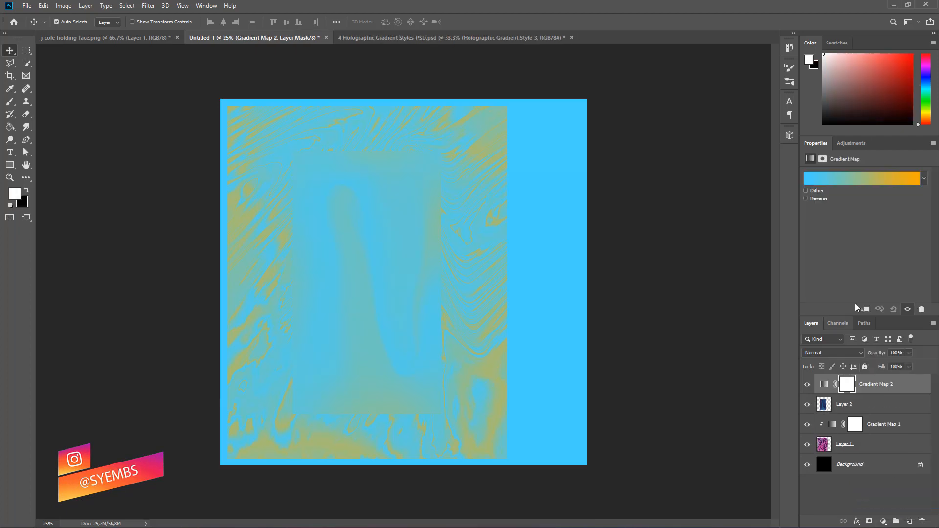
left_click(865, 309)
left_click(849, 181)
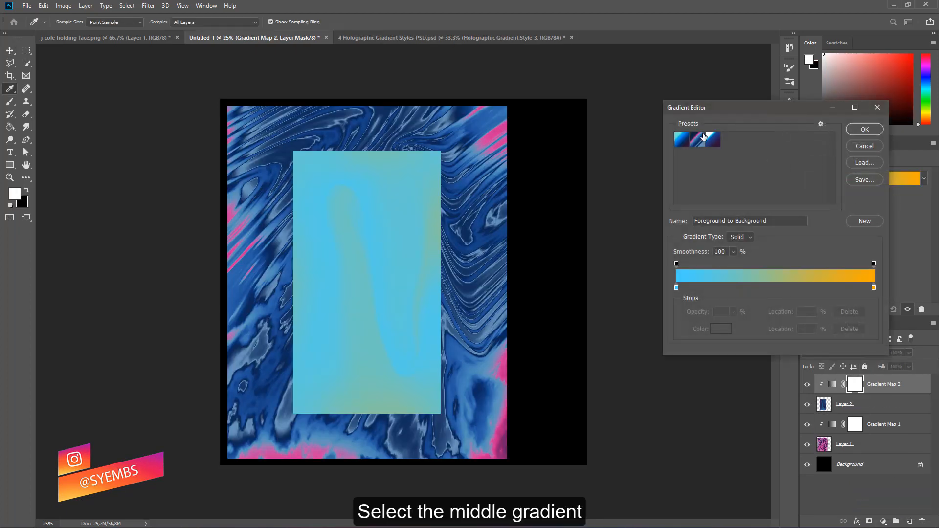
left_click(703, 138)
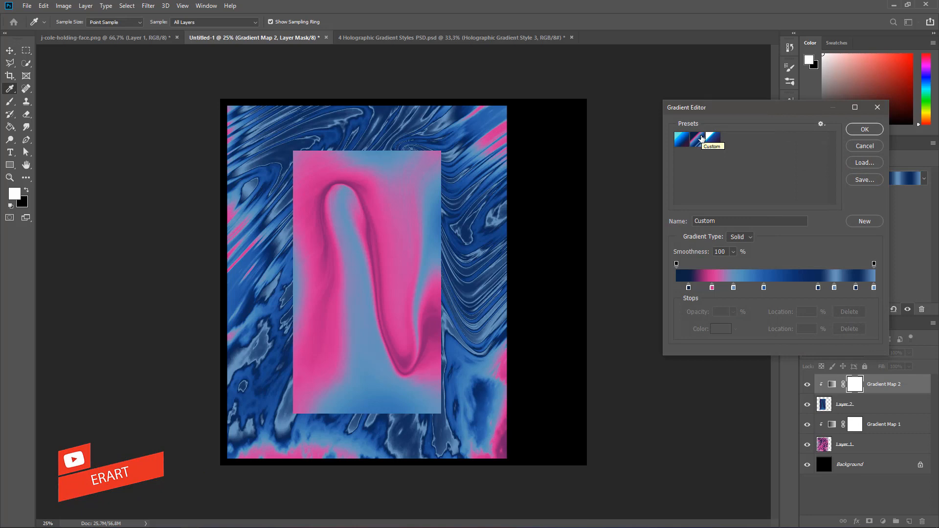
left_click(879, 131)
left_click(805, 198)
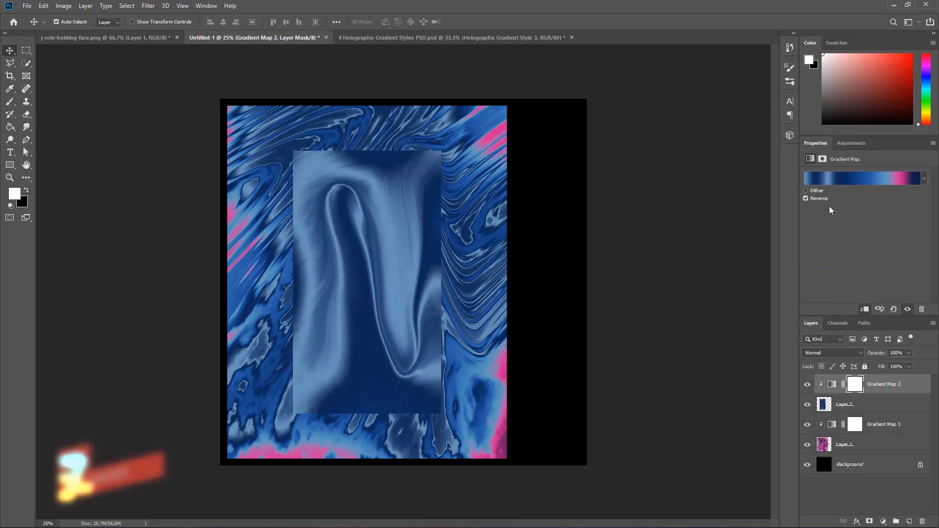
Step: Edit the Gradient Map 2 gradient by deleting the two blue stops beside the pink one and moving the pink stop to 59%
left_click(869, 185)
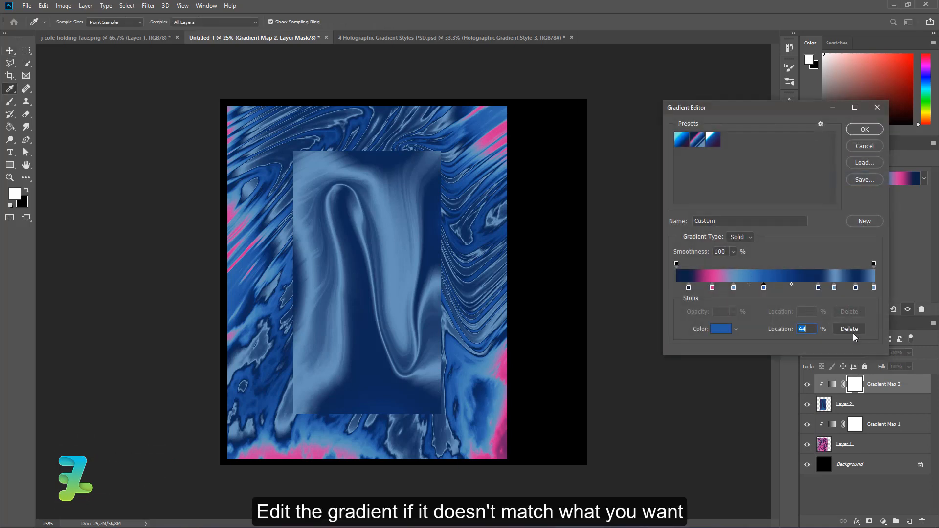
left_click(853, 332)
left_click(733, 287)
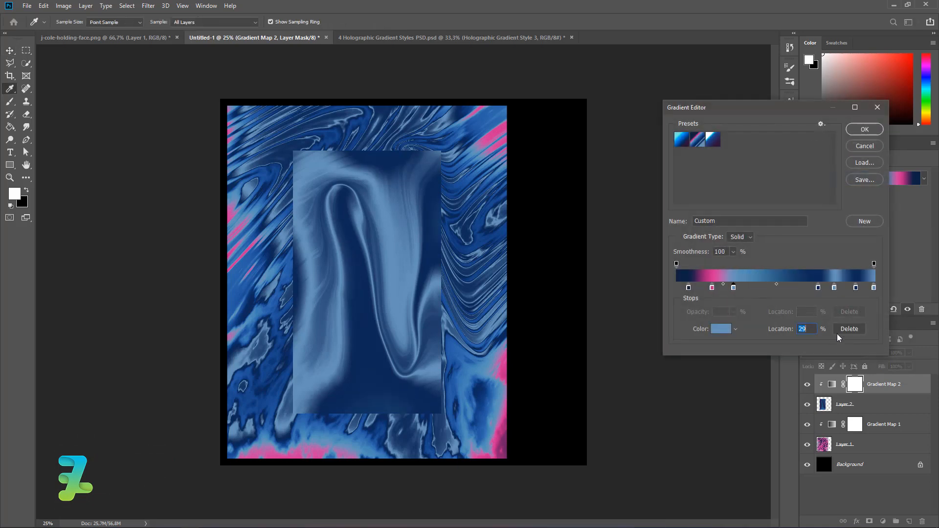
left_click(849, 328)
left_click_drag(715, 289, 771, 289)
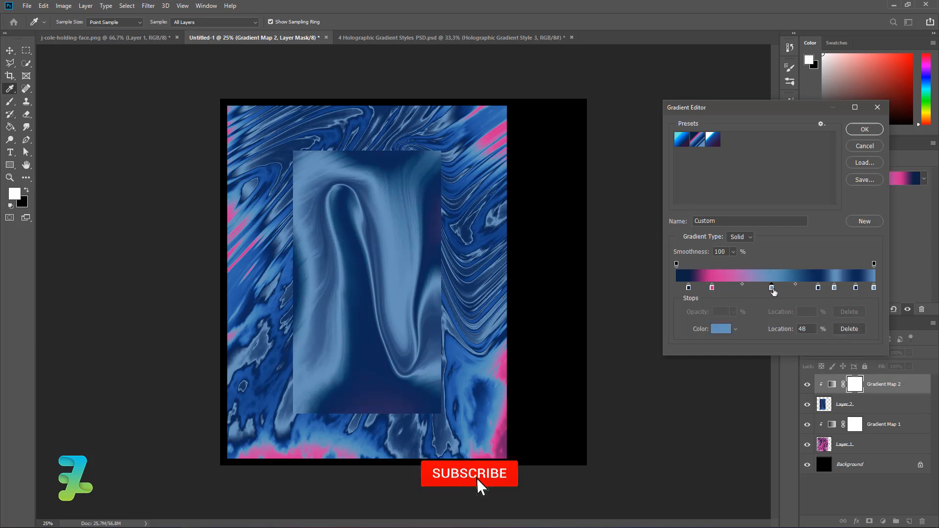
left_click(849, 333)
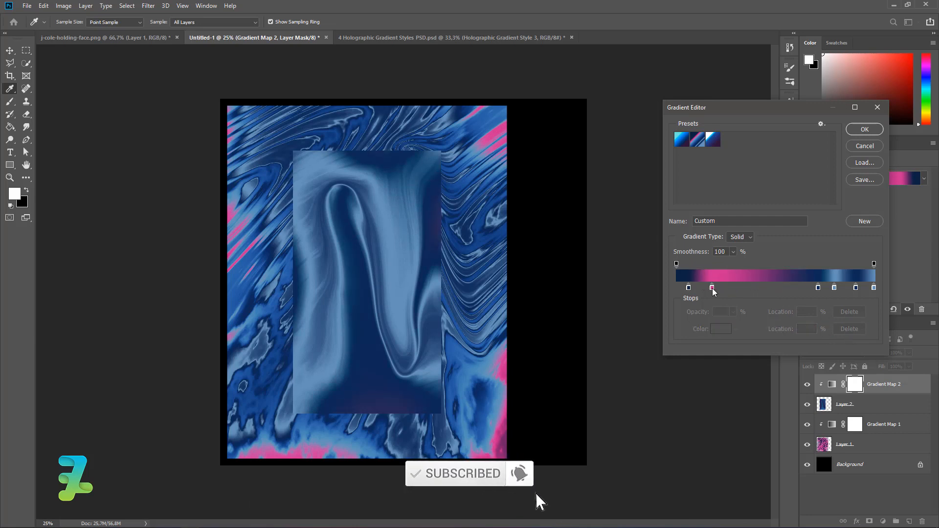
left_click_drag(712, 288, 793, 293)
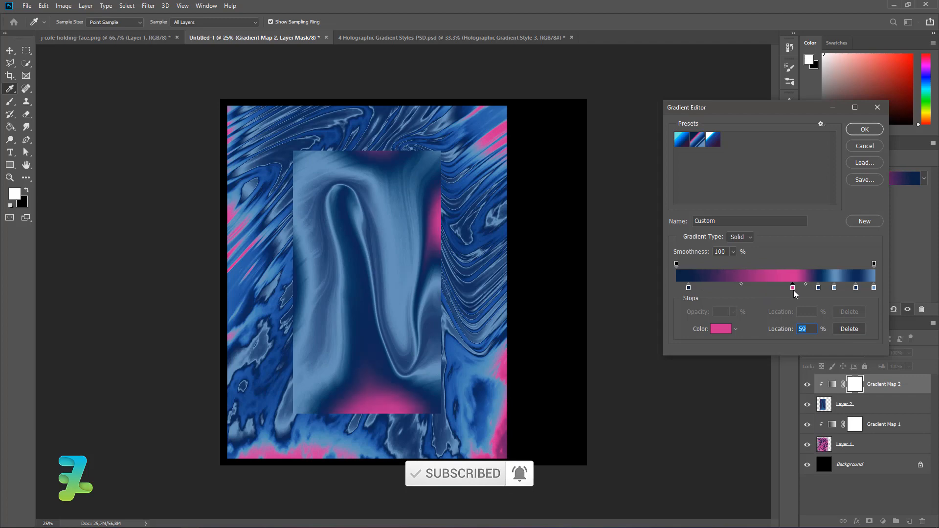
left_click(864, 129)
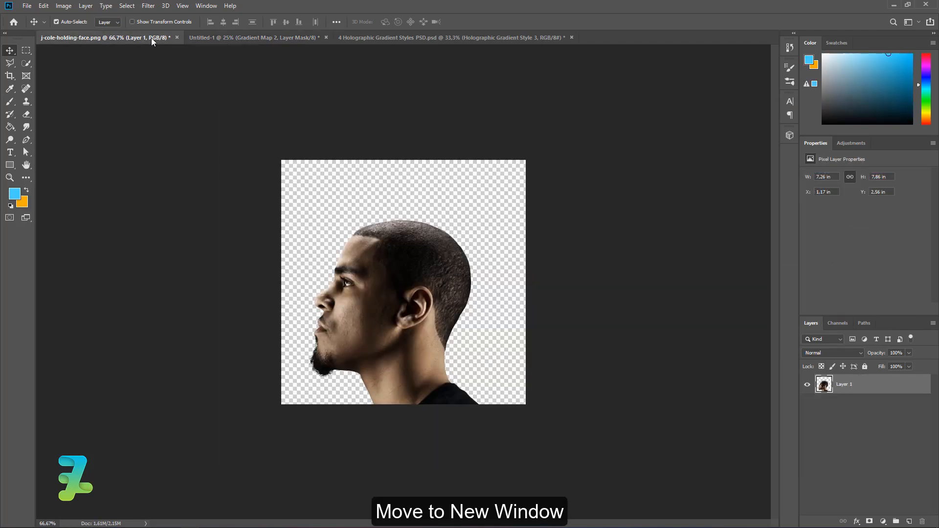
Step: Float the j-cole-holding-face.png document, copy its portrait layer onto the rectangle in Untitled-1, and close the portrait file
right_click(152, 38)
left_click(187, 78)
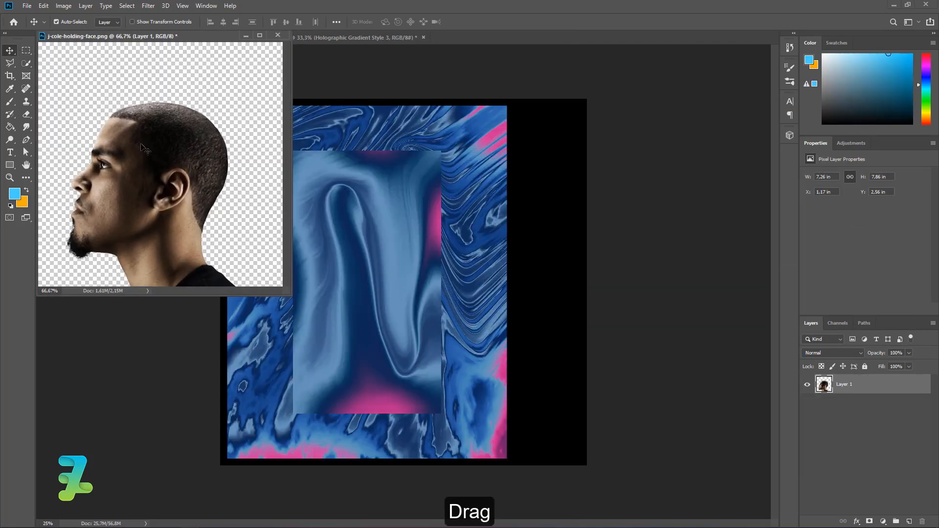
left_click_drag(122, 186, 342, 270)
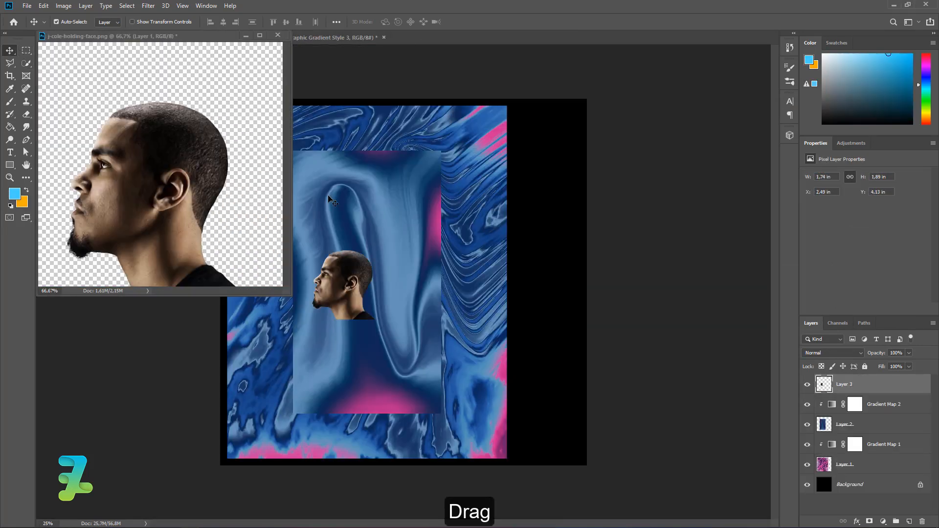
left_click(277, 35)
left_click(465, 199)
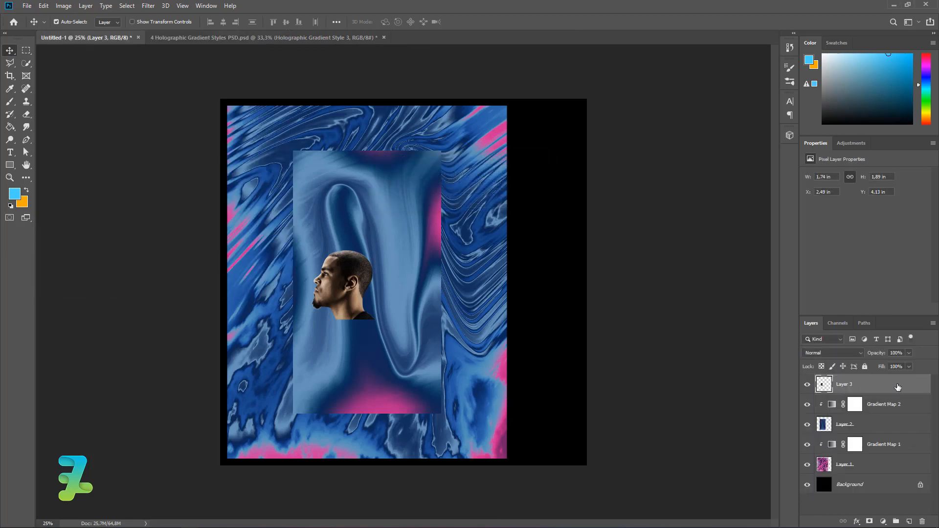
right_click(898, 387)
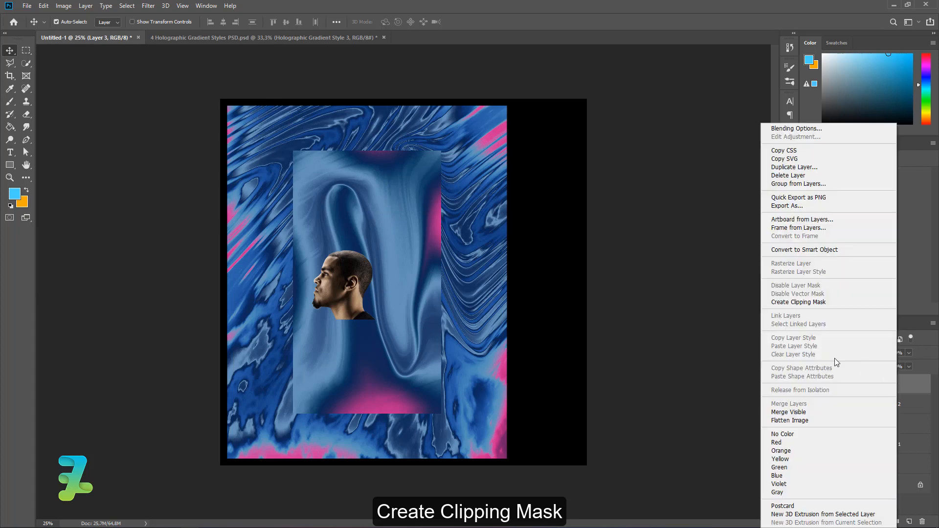
left_click(779, 306)
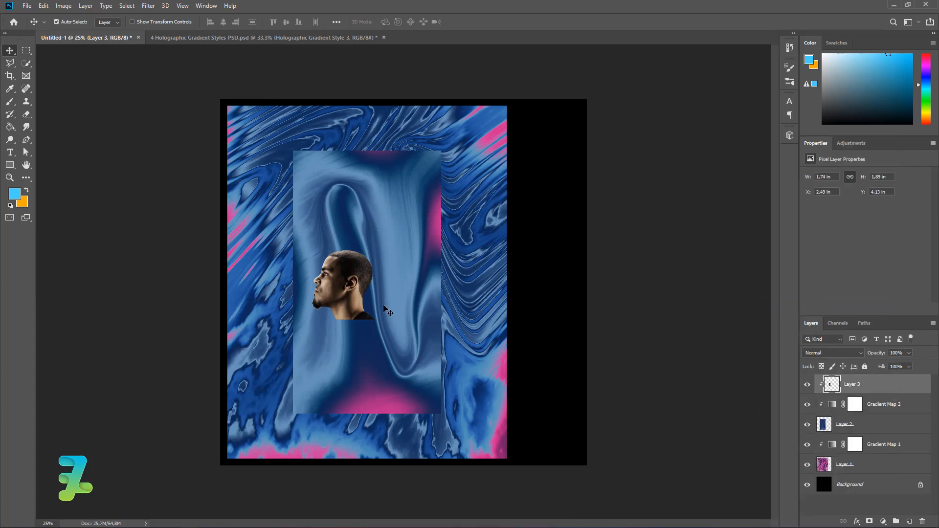
left_click_drag(377, 268, 404, 322)
right_click(895, 388)
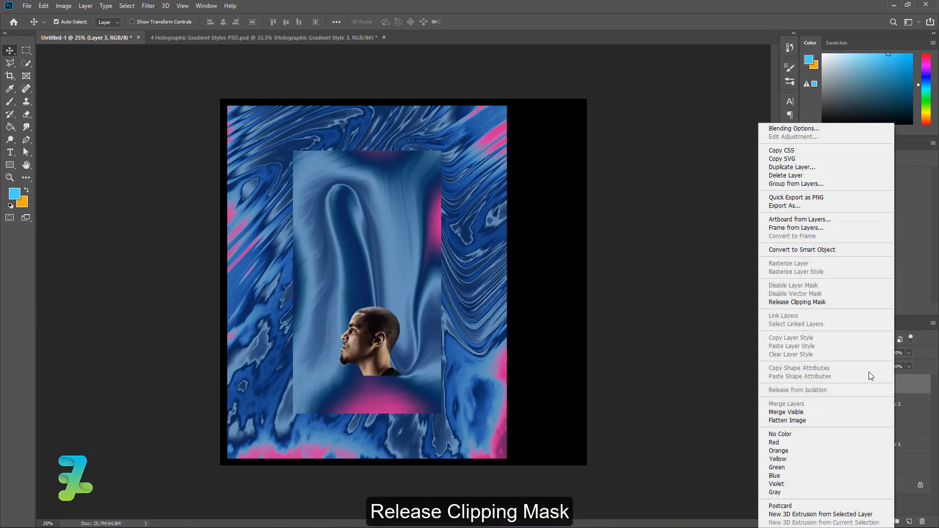
left_click(812, 304)
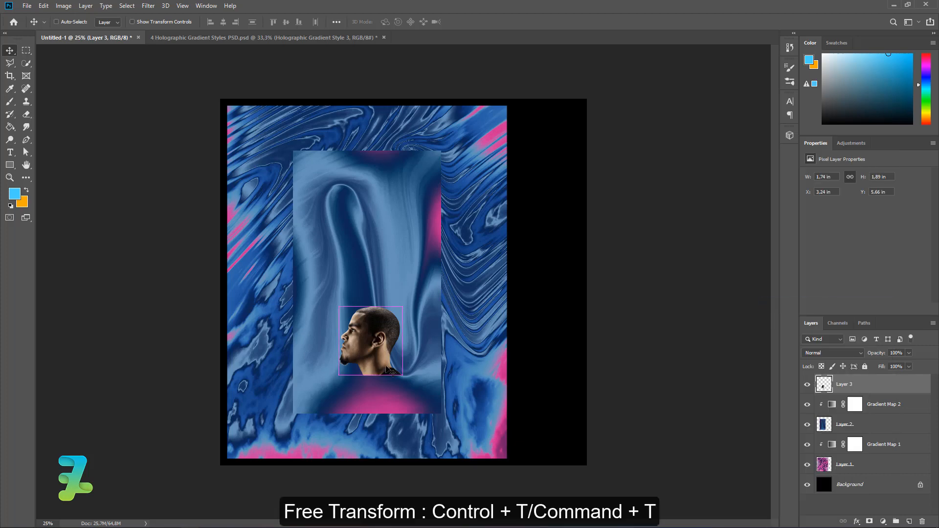
Step: Scale the portrait on Layer 3 proportionally to about 203% and position it over the rectangle
key("ctrl+t")
left_click_drag(402, 303, 423, 254)
left_click_drag(353, 330, 354, 274)
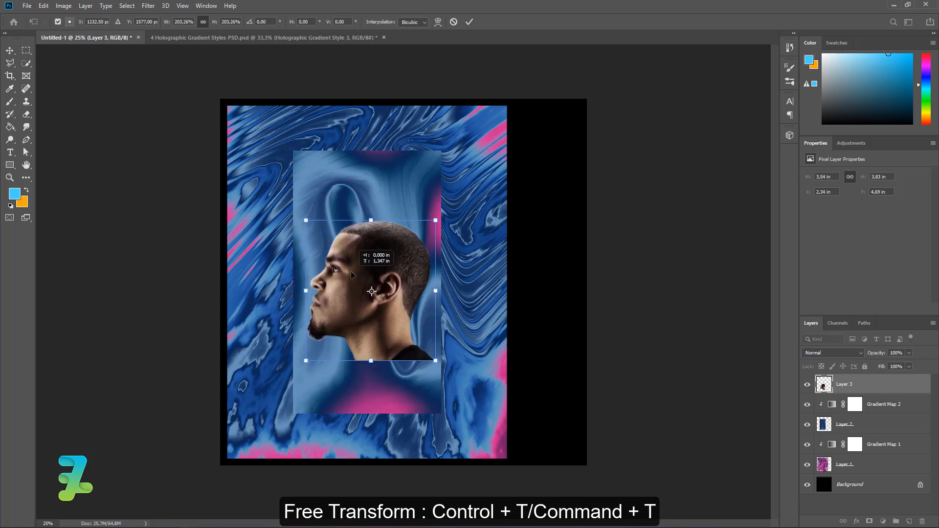
left_click(12, 50)
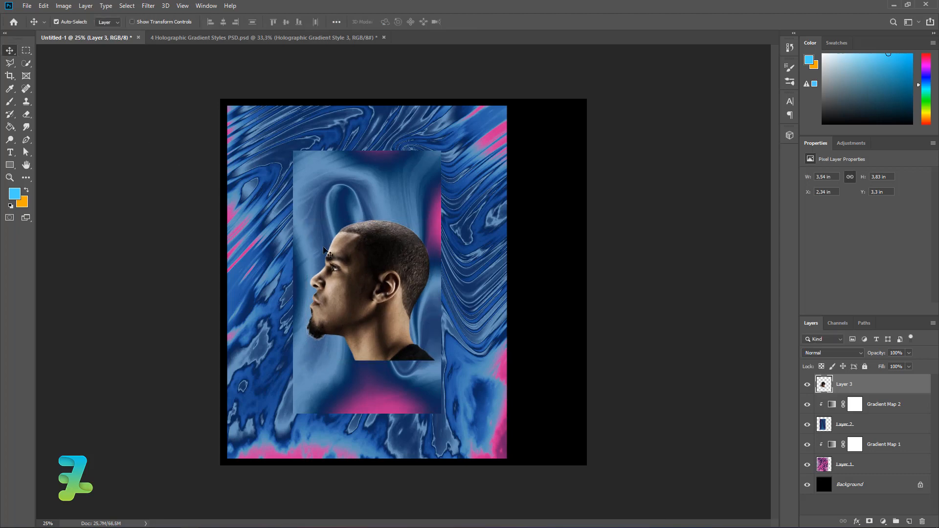
Step: Center the portrait horizontally and vertically on the Layer 1 background area, and clear the selection
left_click(823, 464, "ctrl")
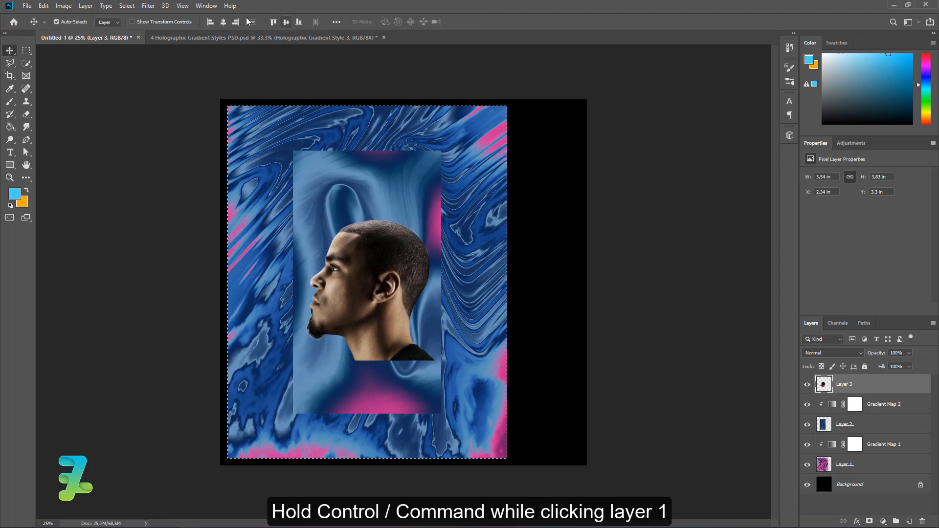
left_click(223, 21)
left_click(286, 22)
key("ctrl+d")
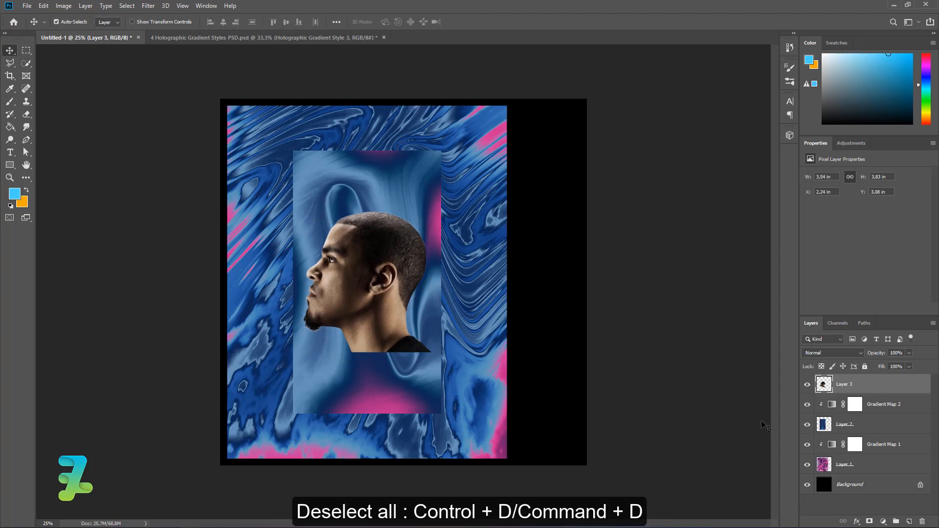
Step: Shorten the Layer 2 rectangle from its lower and upper edges to a height of about 4.68 in around the portrait
left_click(826, 426)
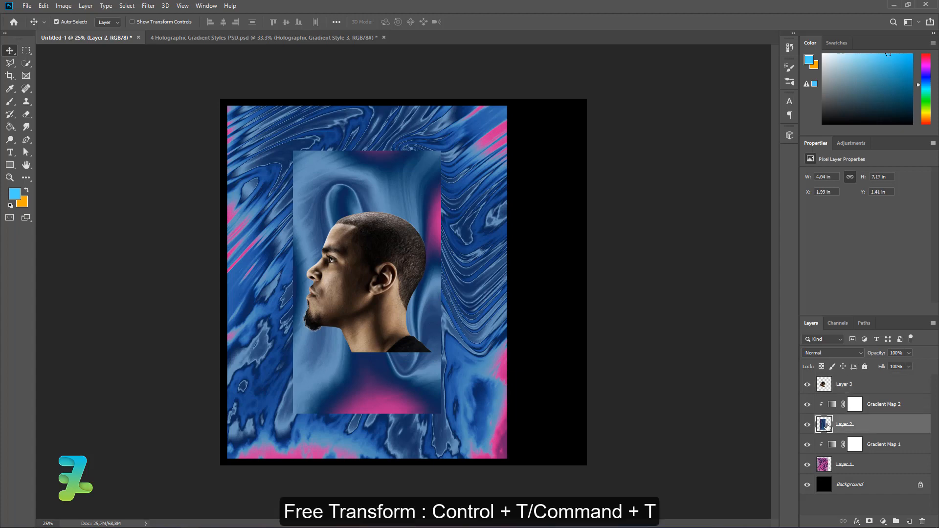
key("ctrl+t")
left_click_drag(366, 414, 367, 351)
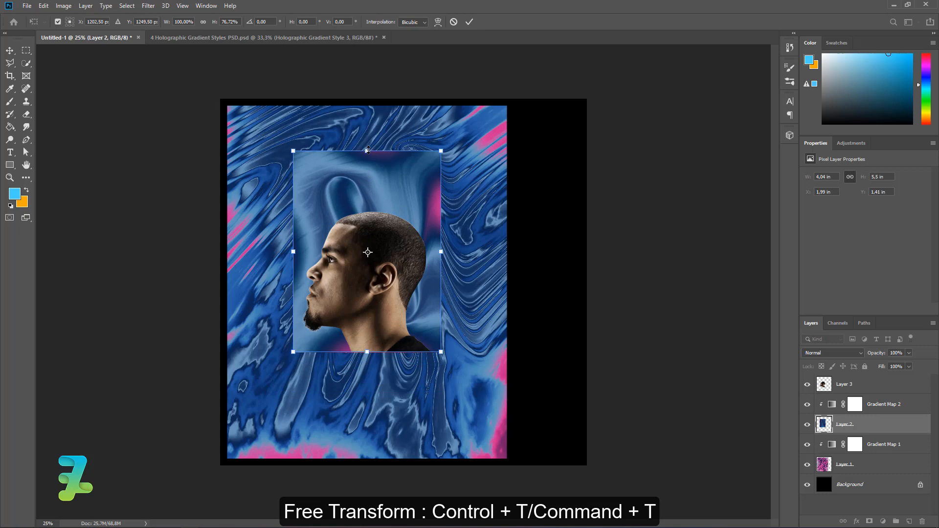
left_click_drag(368, 151, 367, 180)
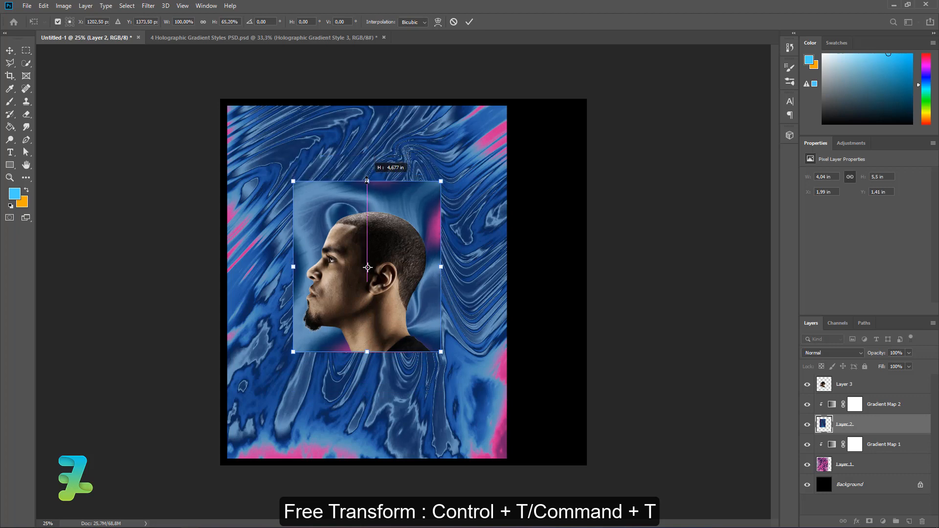
left_click(10, 50)
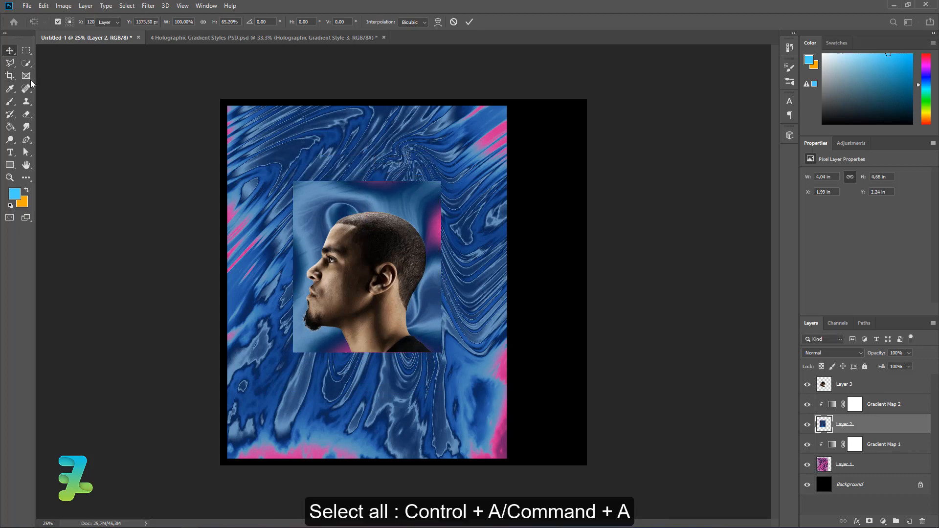
Step: Center the Layer 2 rectangle vertically on the canvas and horizontally on the Layer 1 background, and clear the selection
key("ctrl+a")
left_click(223, 22)
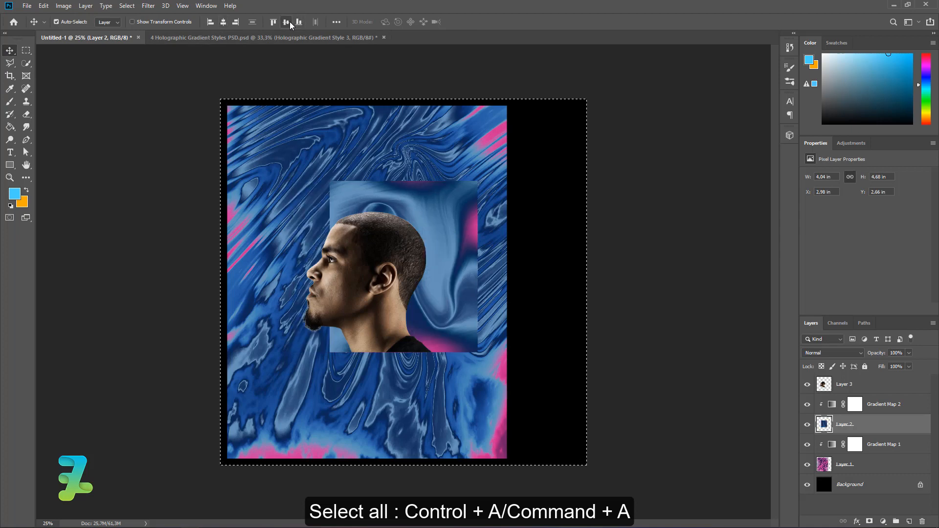
left_click(289, 22)
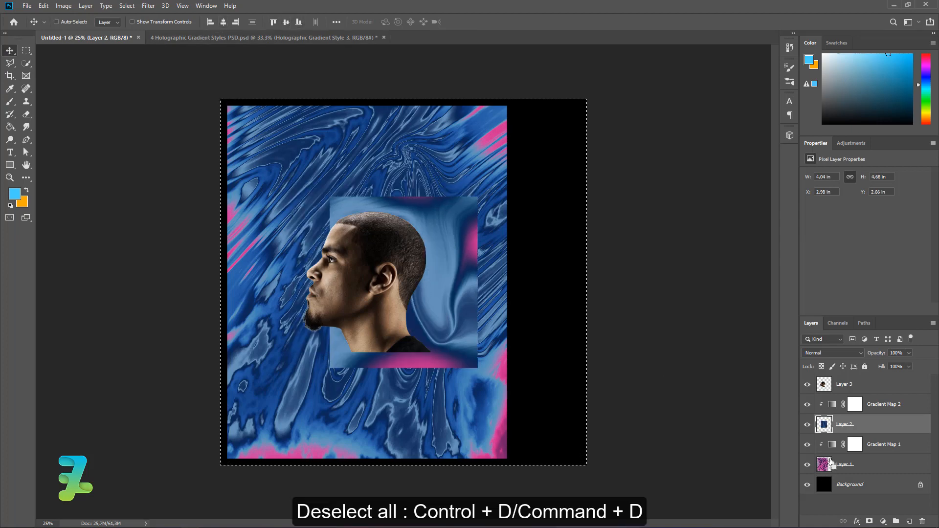
left_click(831, 463, "ctrl")
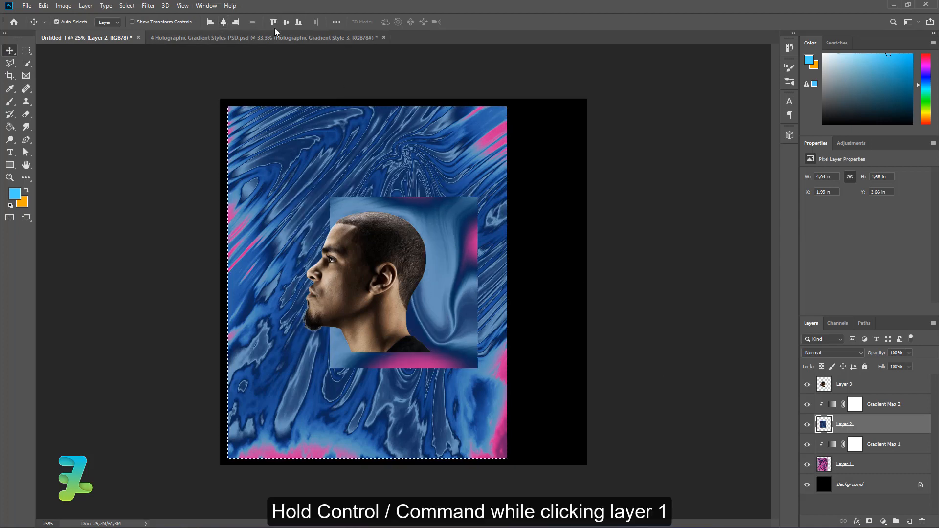
key("ctrl+d")
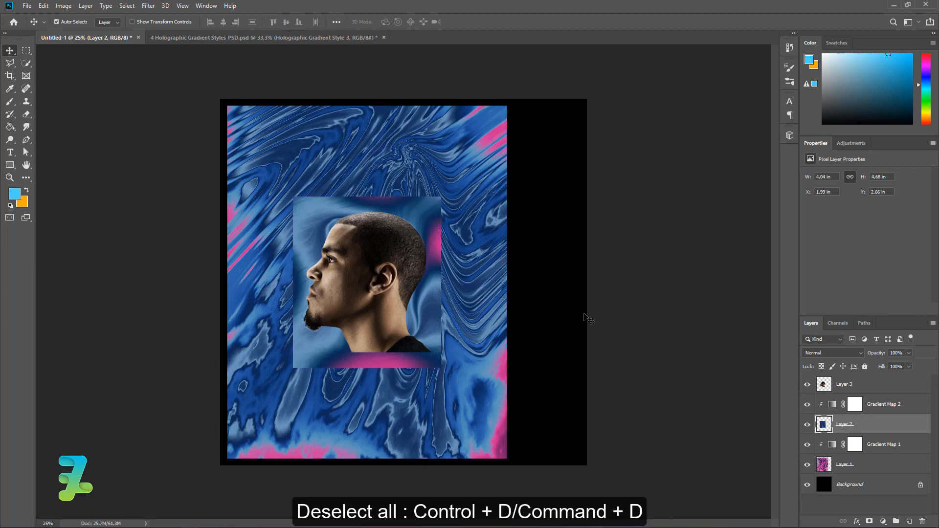
Step: Add a Gradient Map clipped to the portrait layer and apply the middle blue-and-pink preset
left_click(416, 241)
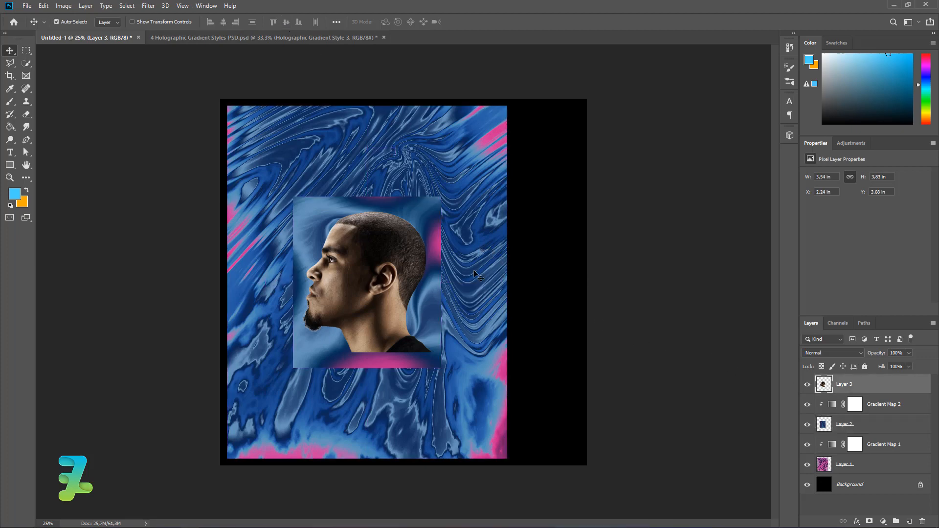
left_click(882, 521)
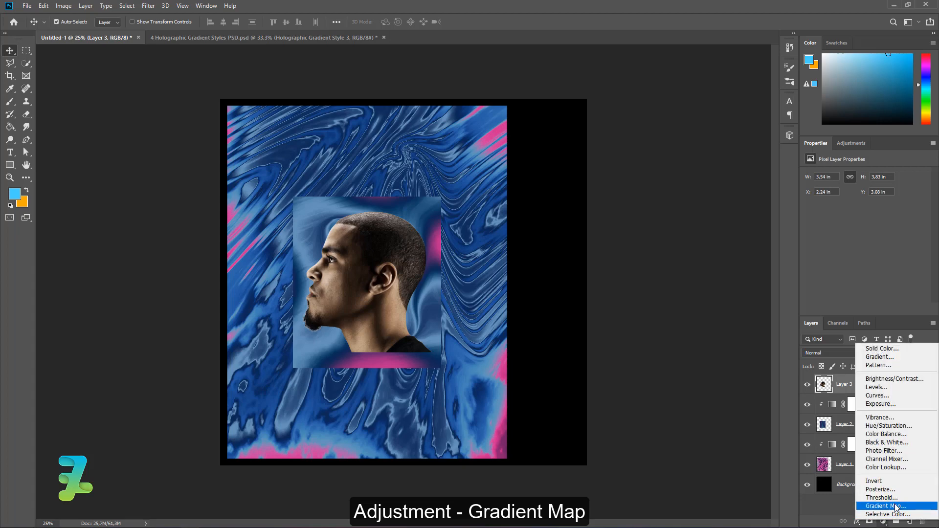
left_click(894, 506)
left_click(864, 309)
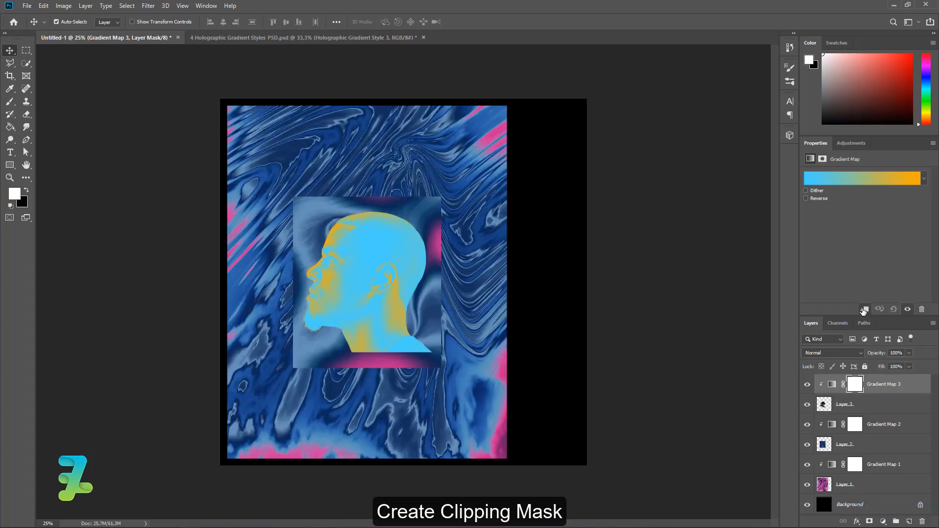
double_click(866, 179)
left_click(698, 143)
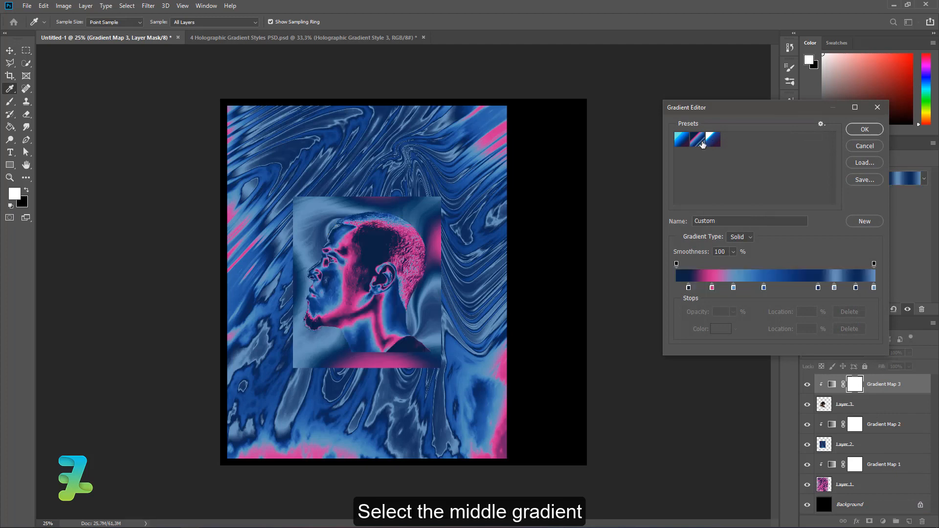
left_click(863, 130)
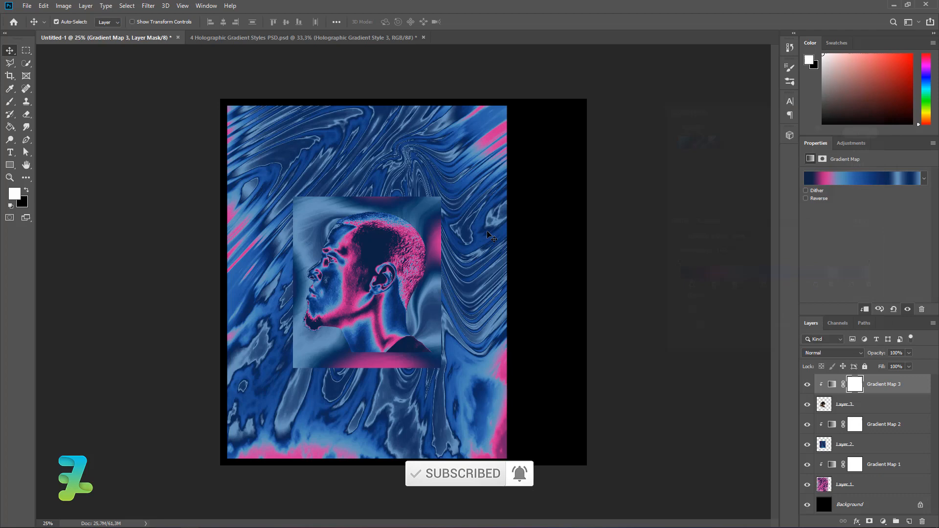
Step: Add the text "J.COLE" in Monument Extended Regular on the black strip beside the artwork
left_click(10, 153)
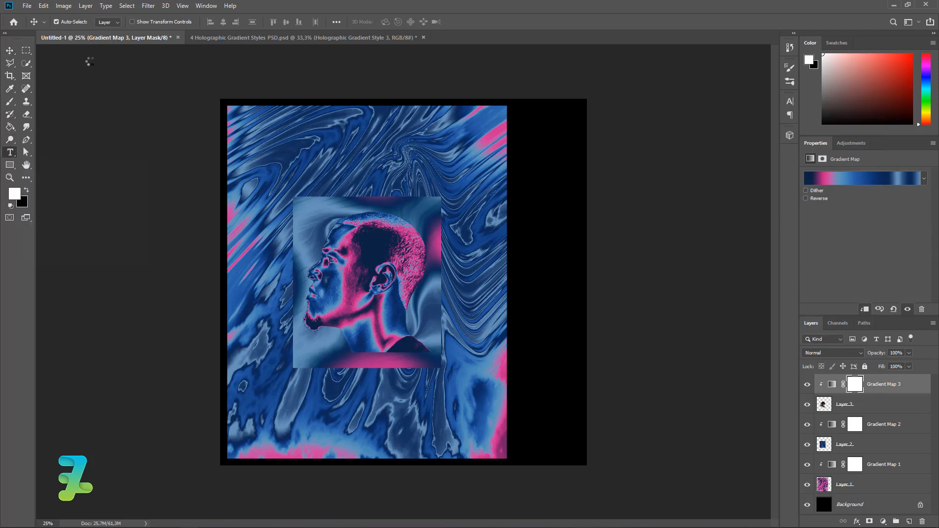
left_click(140, 22)
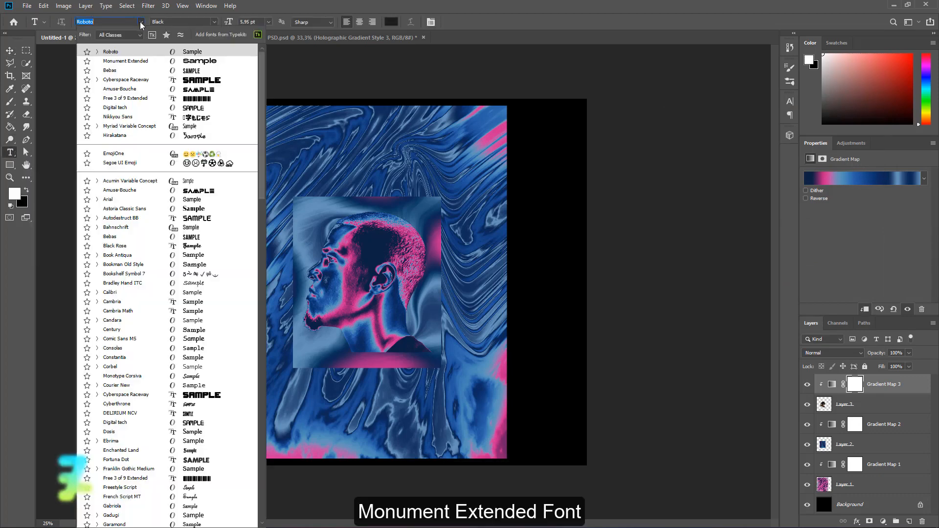
left_click(148, 61)
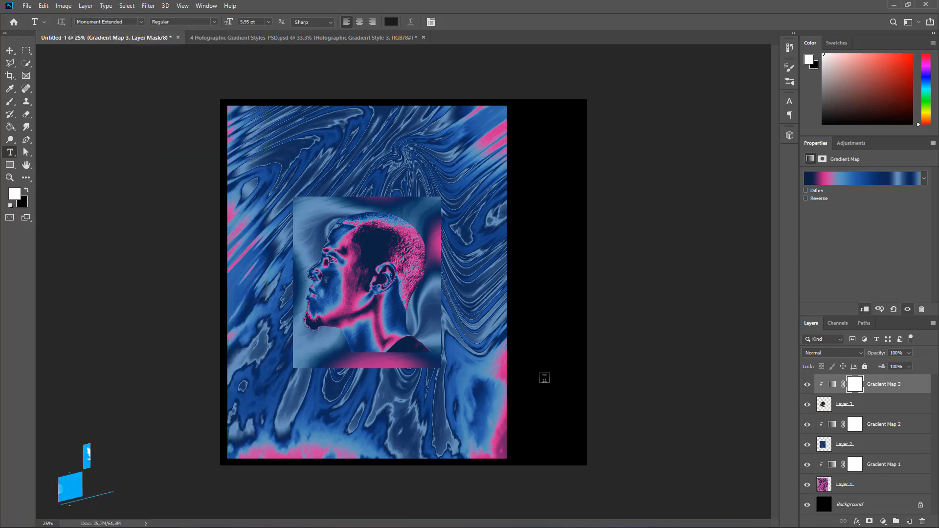
left_click(545, 328)
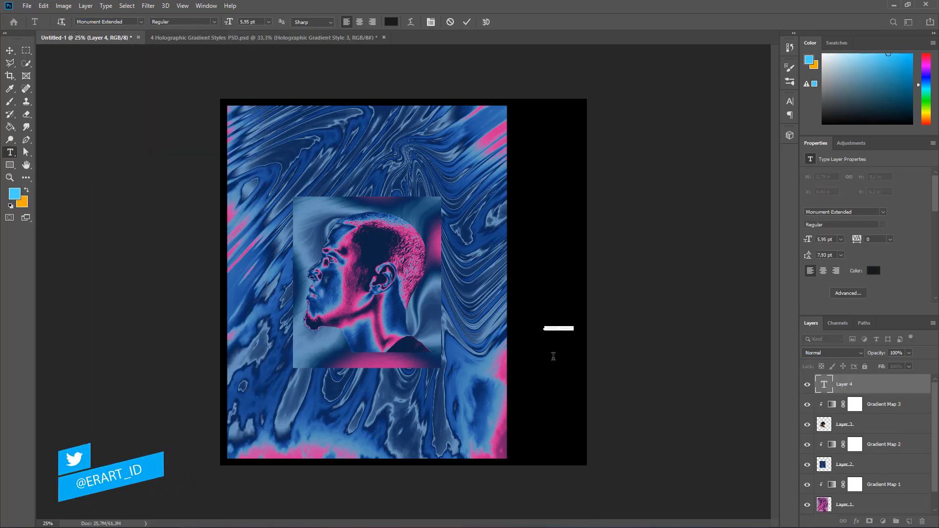
key("BackSpace")
type("S")
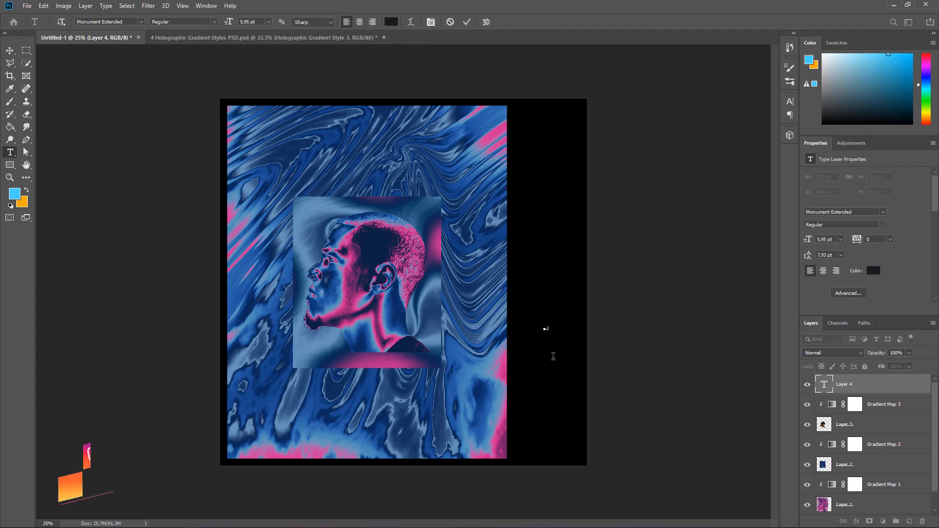
type("YEMBS")
Step: Set the J.COLE text colour to #ffffff and its font size to 72 pt
key("ctrl+a")
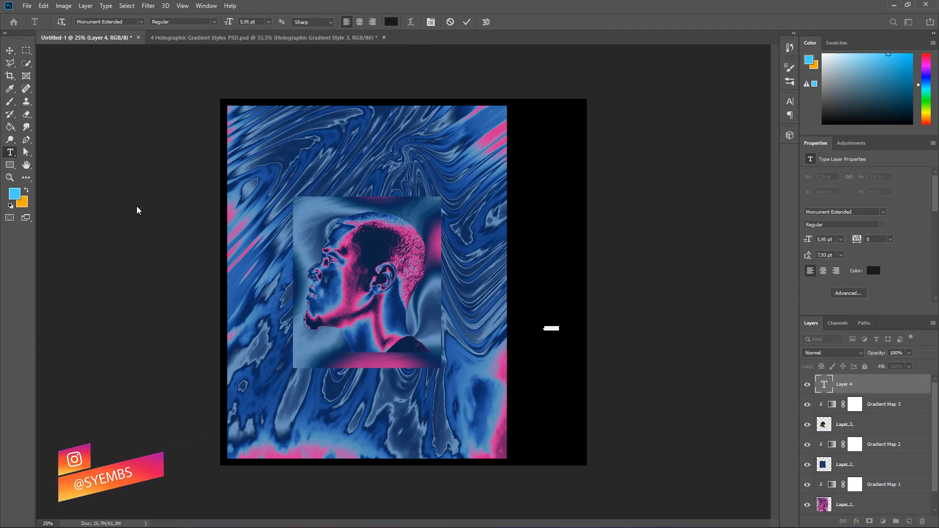
left_click(19, 195)
type("ffffff")
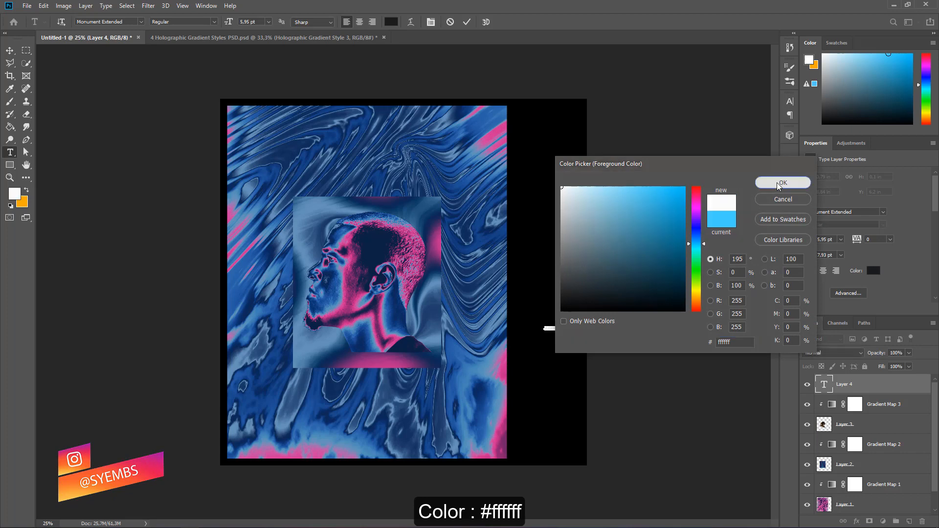
left_click(781, 183)
left_click(268, 22)
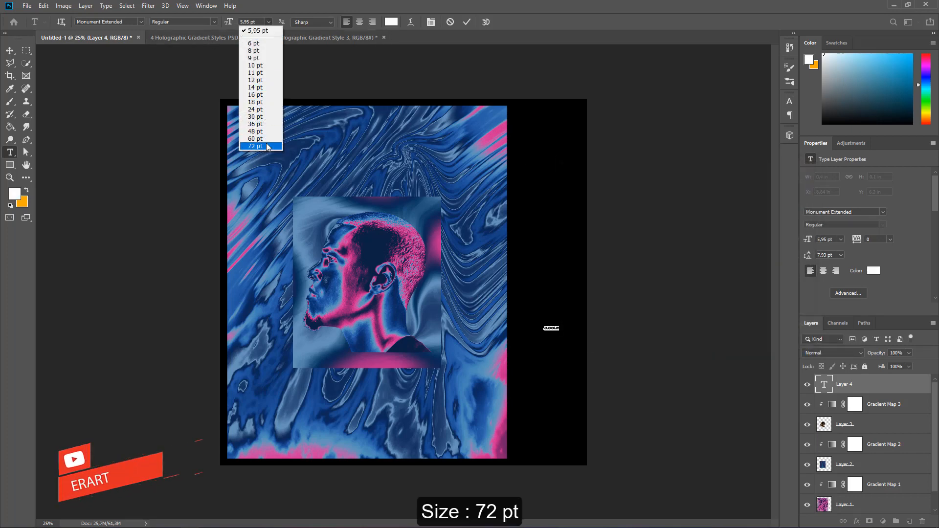
left_click(255, 145)
left_click(10, 51)
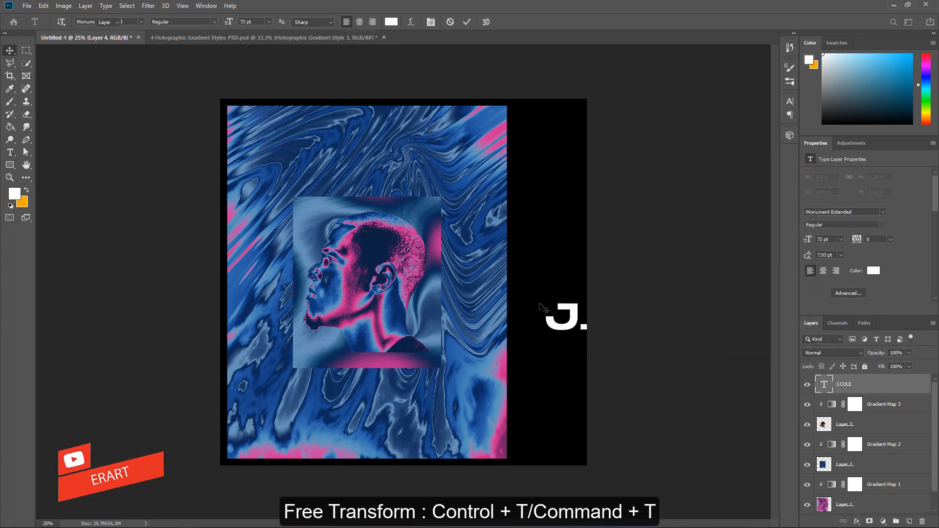
Step: Rotate the J.COLE text to -90° and place it on the lower part of the black strip beside the background
key("ctrl+t")
left_click_drag(730, 351, 661, 228)
left_click_drag(636, 280, 538, 333)
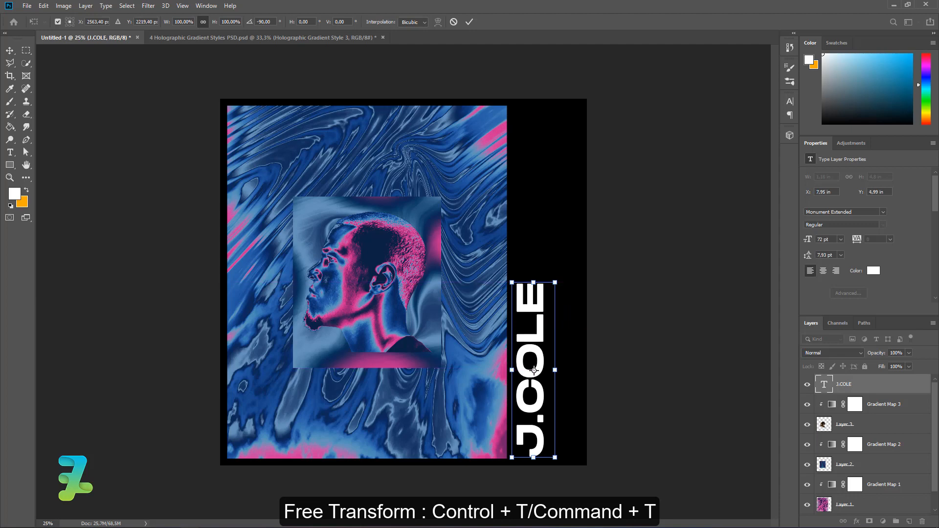
left_click(7, 53)
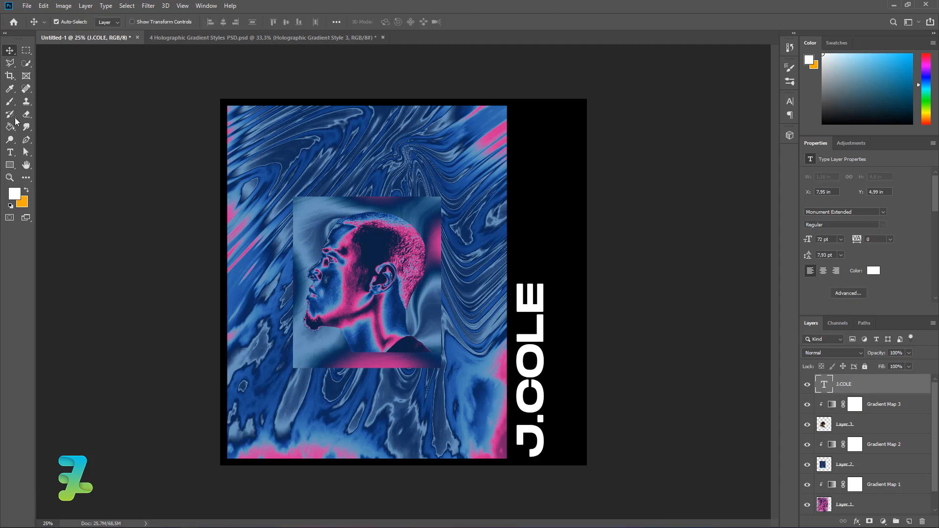
Step: Add the text "4 YOUR ETEZ ON;Y" in Monument Extended Regular on the black strip above J.COLE and set its size to 36 pt
left_click(10, 152)
left_click(524, 242)
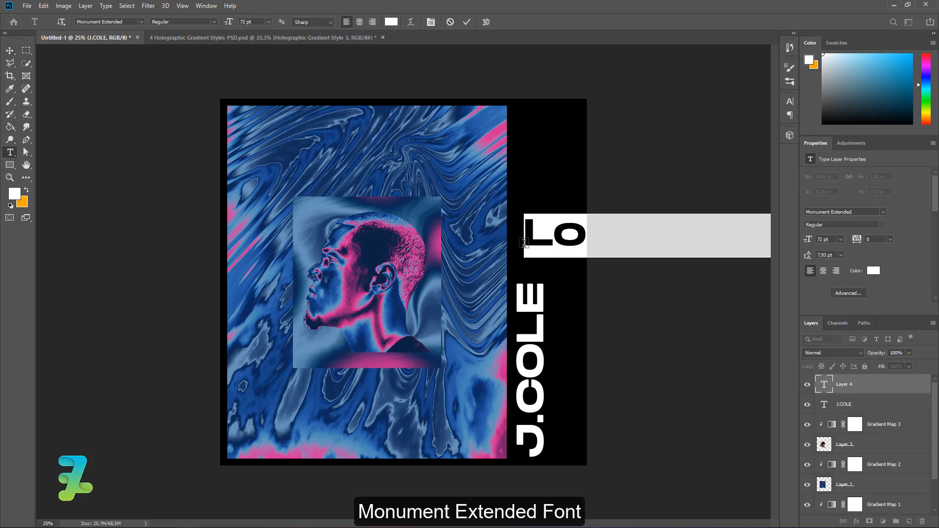
type("4")
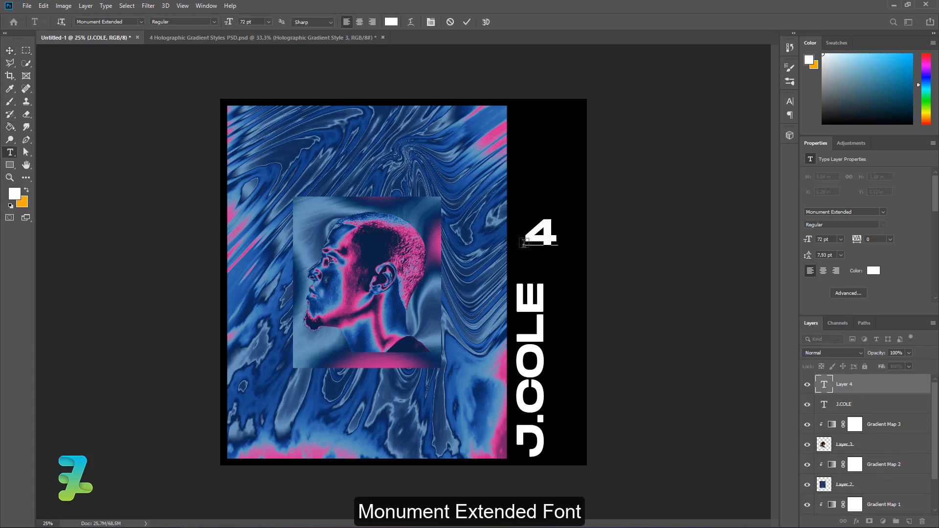
type(" YOUR")
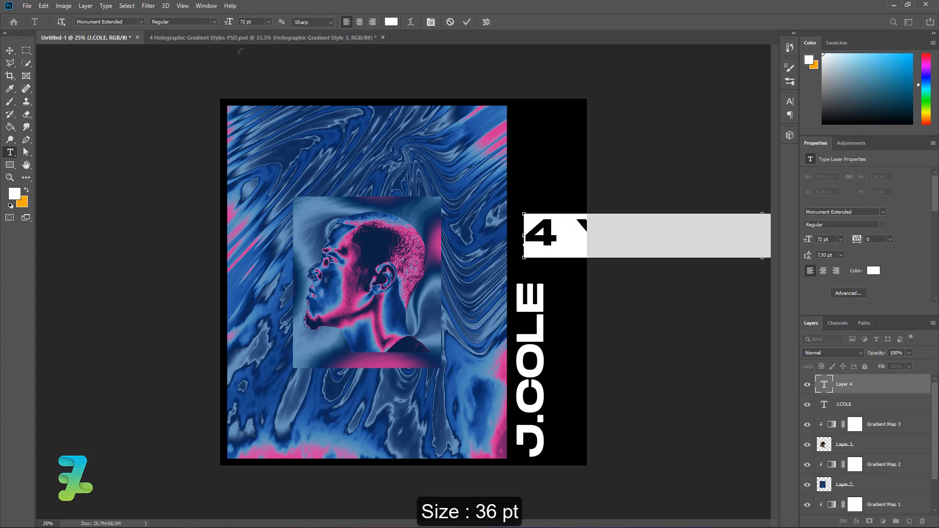
key("ctrl+a")
left_click(268, 21)
left_click(259, 123)
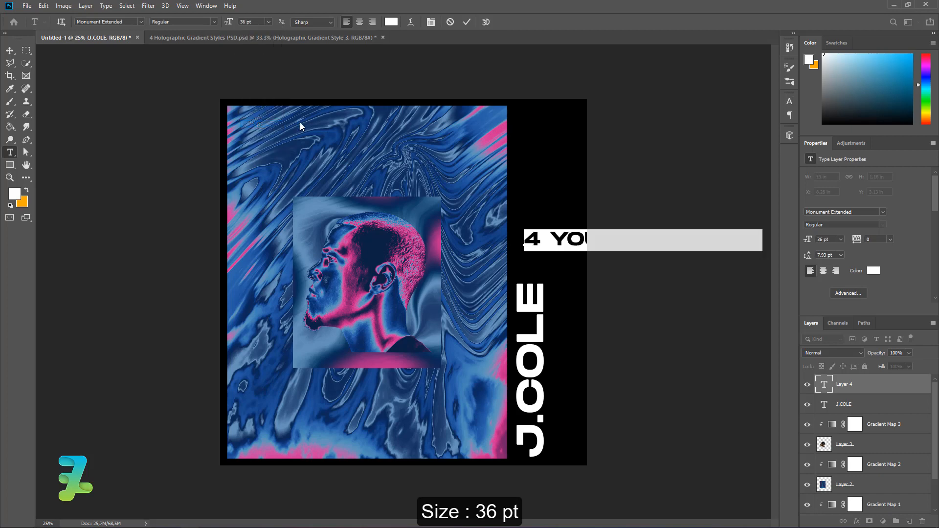
Step: Rotate the new 36 pt text to -90° and place it on the black strip directly above J.COLE
left_click(11, 52)
left_click_drag(570, 239, 480, 219)
key("ctrl+t")
left_click_drag(636, 266, 599, 123)
left_click_drag(553, 243, 531, 193)
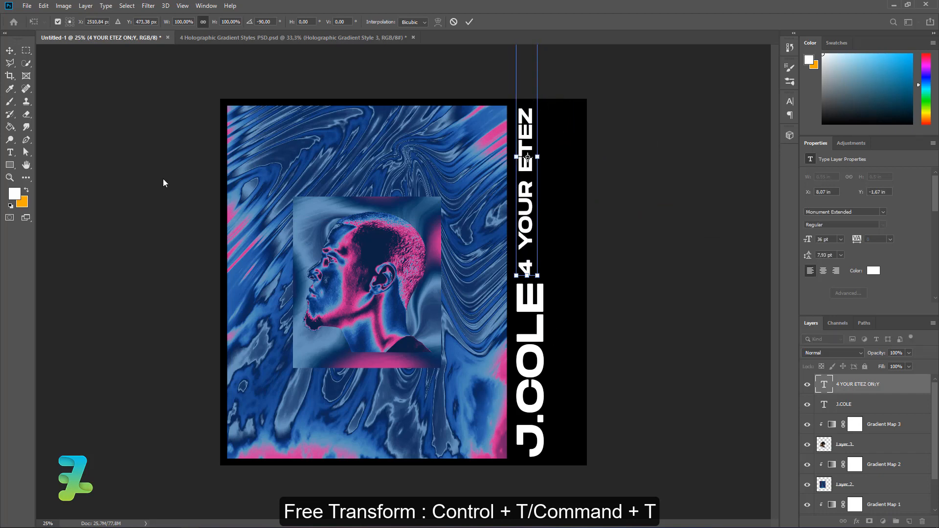
Step: Correct ETEZ to EYEZ in the vertical subtitle and break the line after "4 YOUR"
double_click(824, 385)
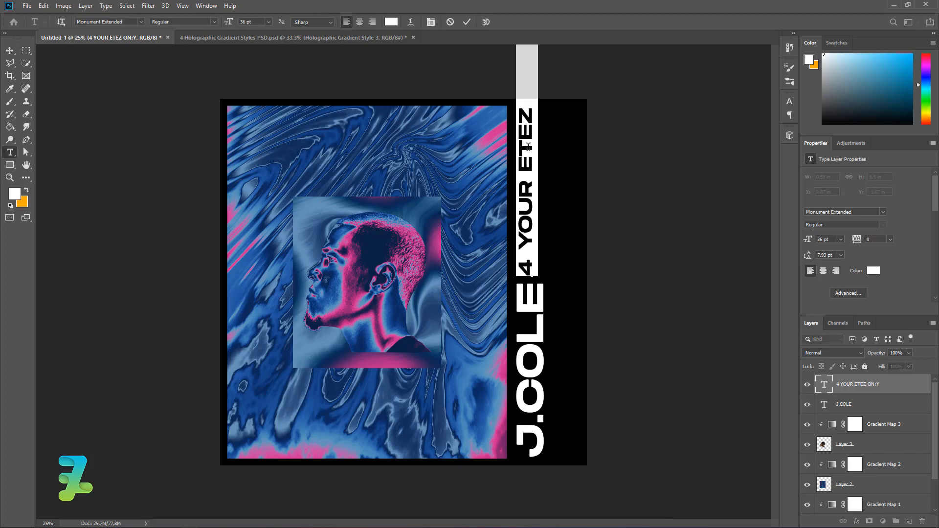
left_click_drag(526, 140, 526, 152)
type("Y")
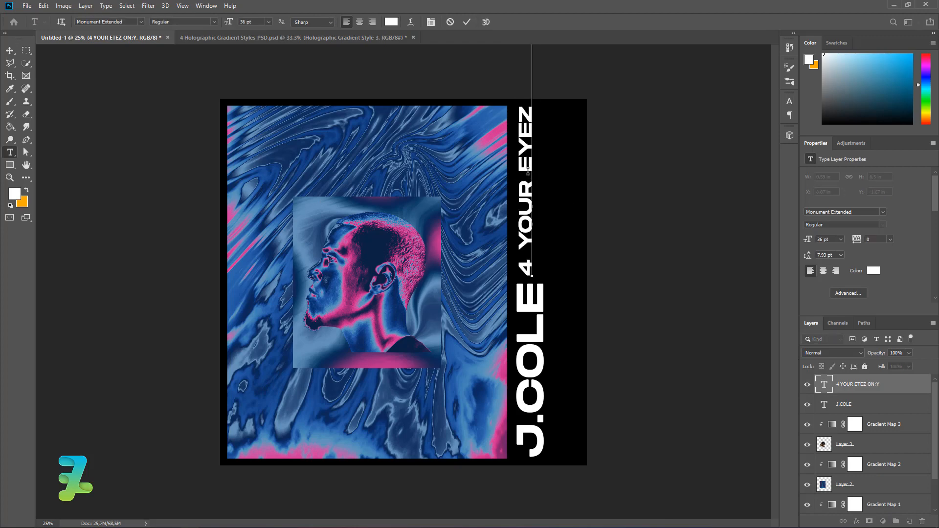
key("Return")
key("ctrl")
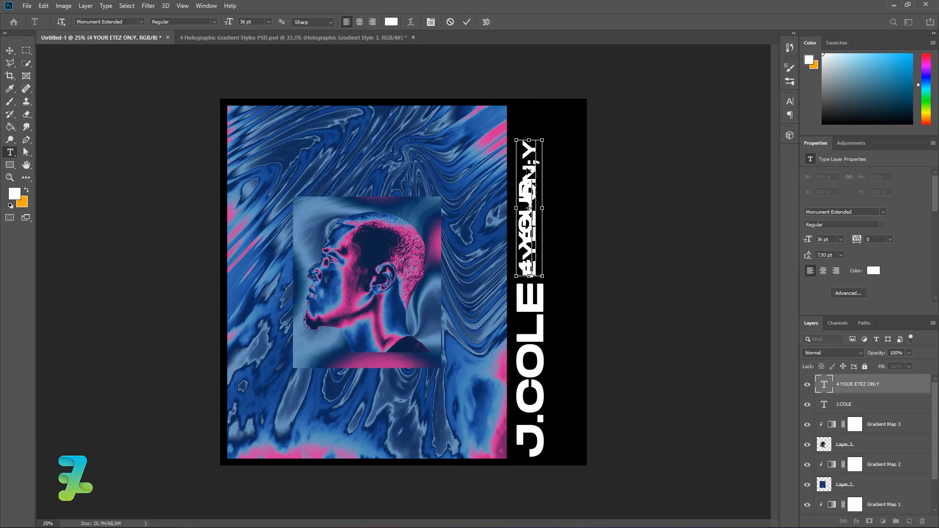
Step: Set the subtitle's leading to Auto and correct its last word to "ONLY"
key("ctrl+a")
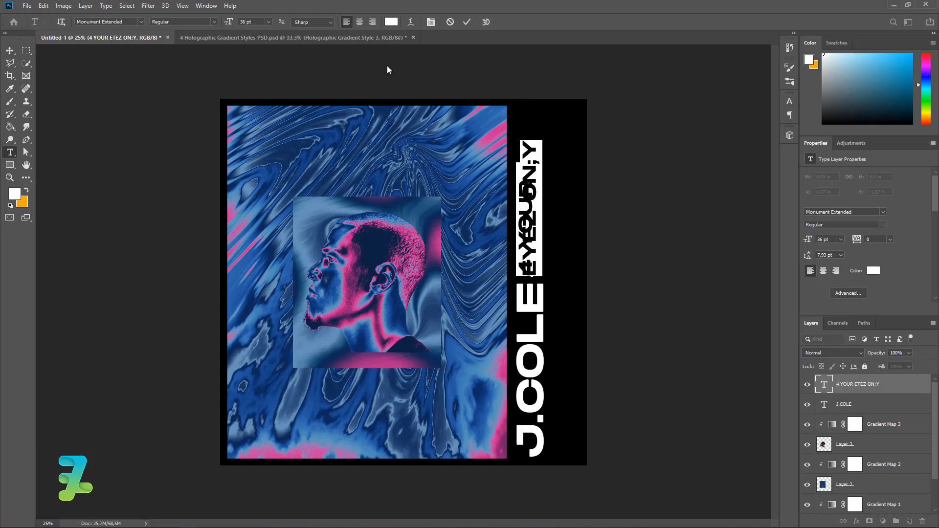
left_click(433, 24)
left_click(771, 128)
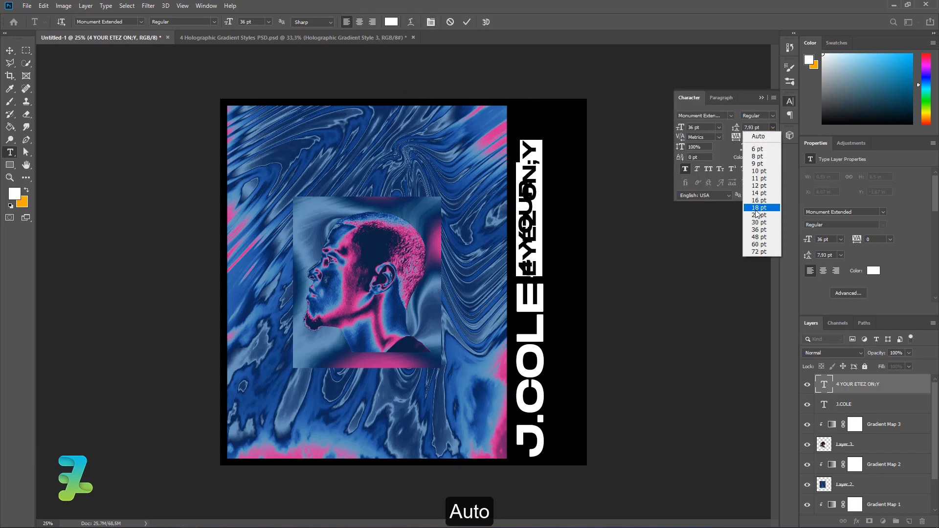
left_click(762, 136)
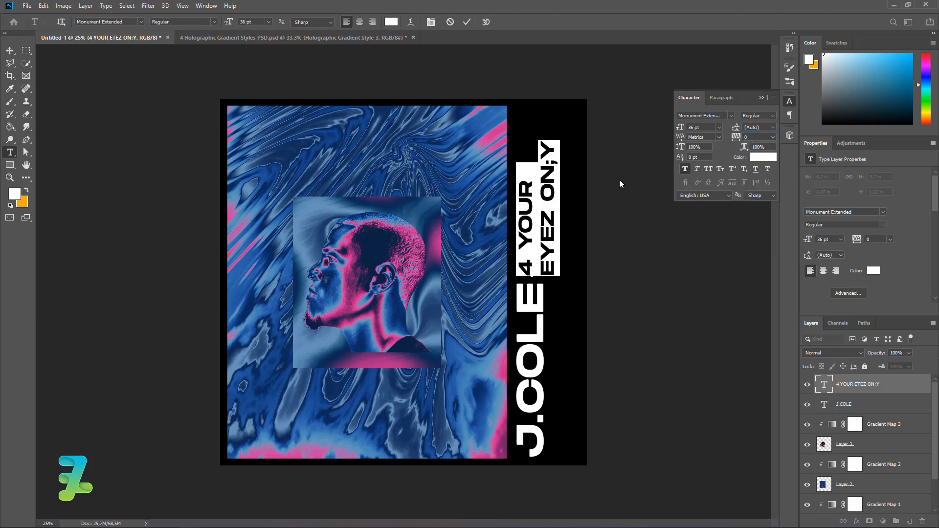
left_click_drag(548, 158, 549, 165)
type("L")
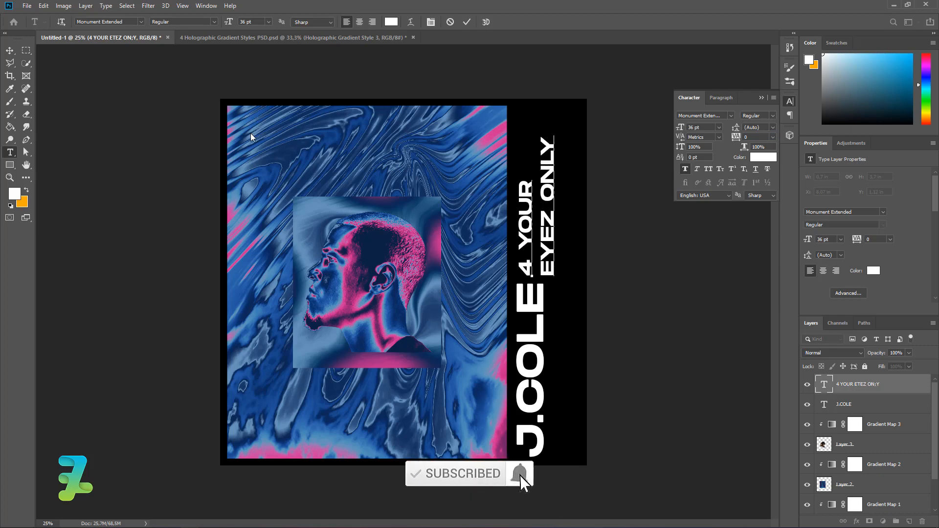
left_click(10, 51)
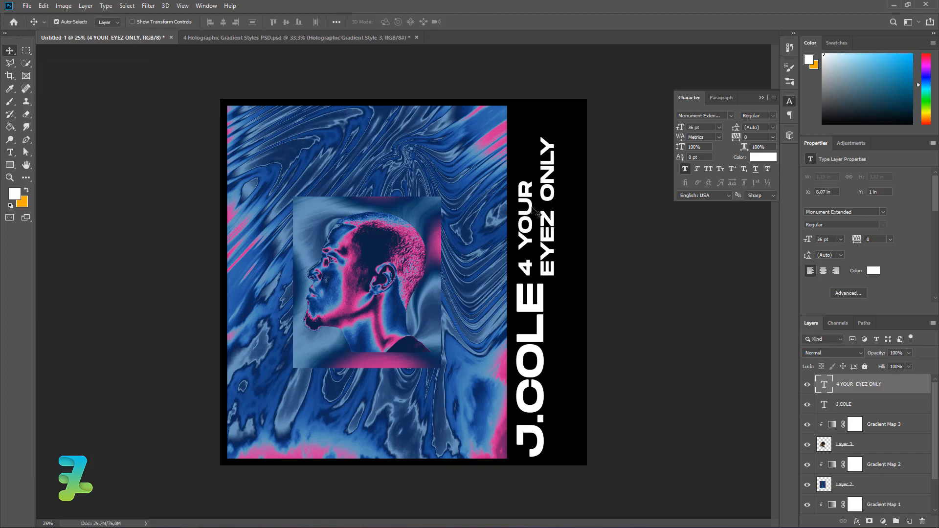
Step: Nudge the "4 YOUR EYEZ ONLY" text and scale it to about 121% to fill the strip above J.COLE
left_click_drag(537, 213, 535, 212)
key("ctrl+t")
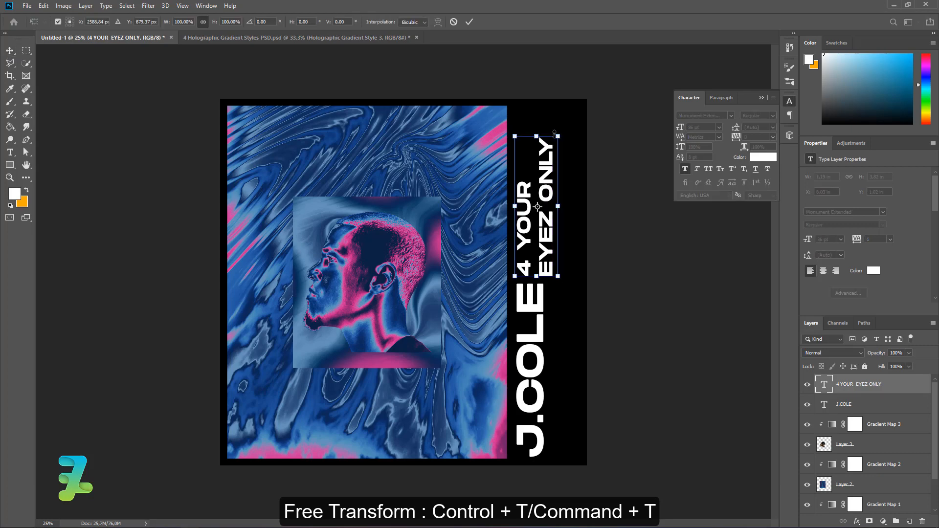
left_click_drag(554, 133, 576, 109)
left_click(9, 50)
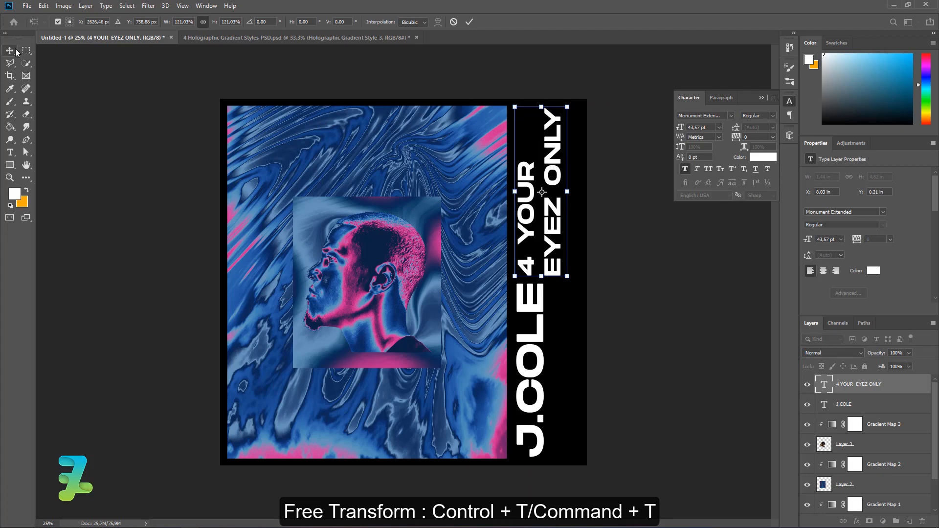
left_click(757, 99)
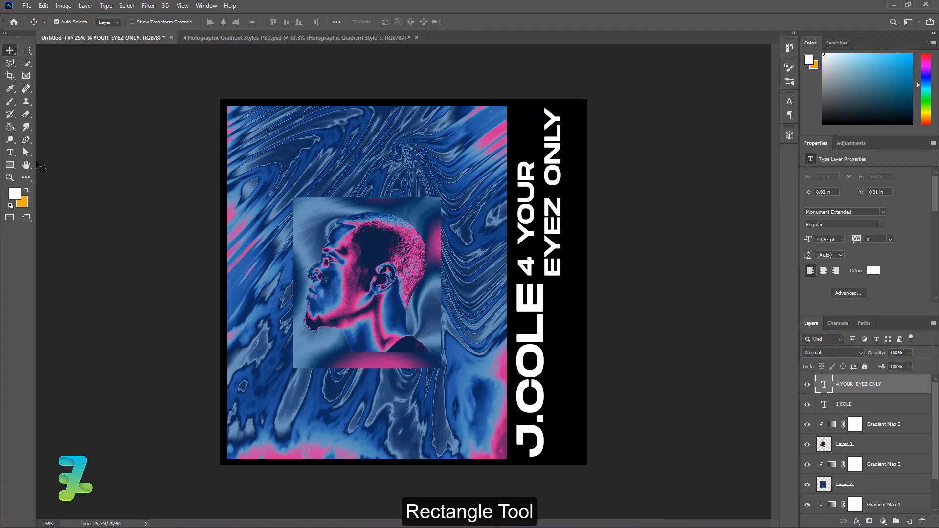
Step: Draw a tall white rectangle about 128 × 1422 px alongside J.COLE, below the words "EYEZ ONLY"
left_click(10, 165)
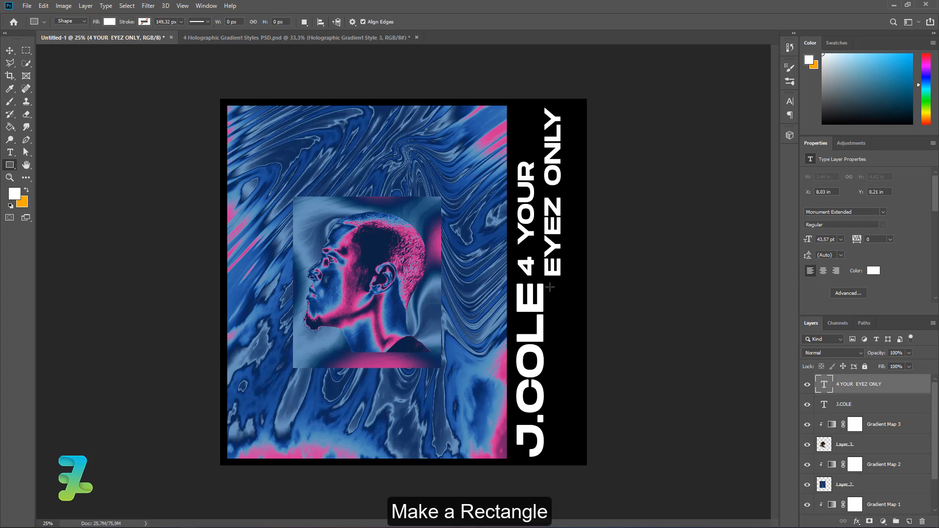
left_click_drag(546, 283, 560, 456)
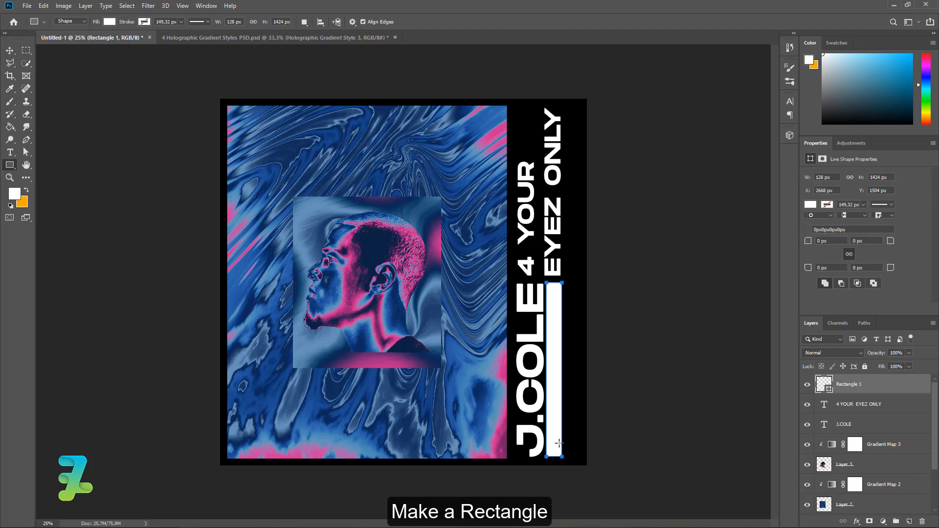
key("ctrl+t")
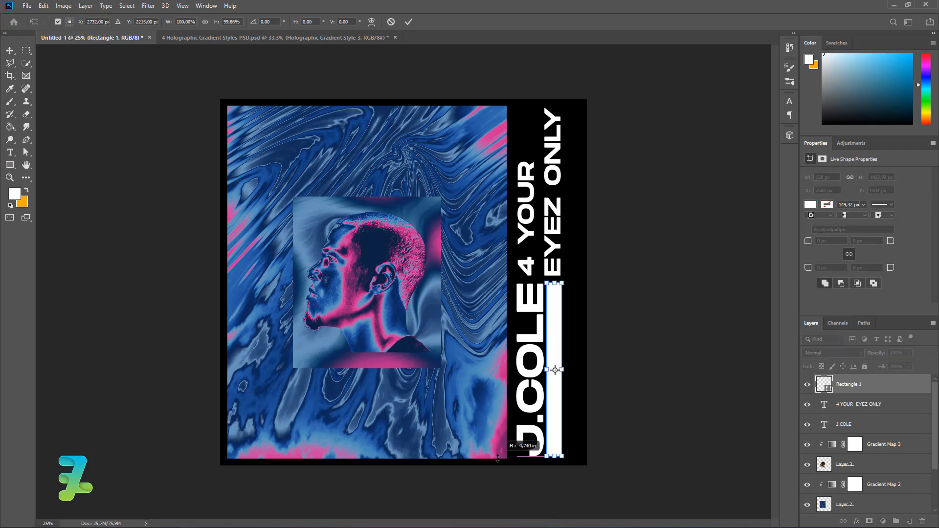
left_click(10, 52)
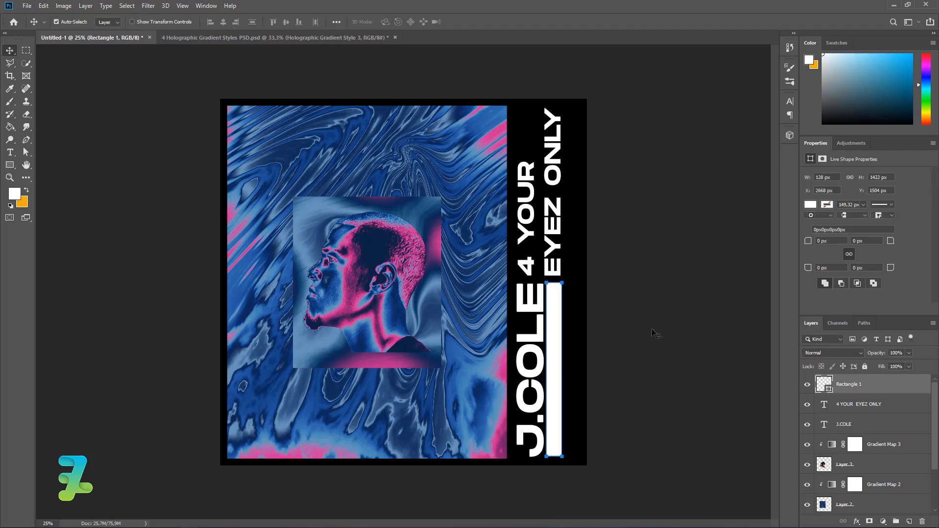
Step: Fill the tall rectangle beside J.COLE with the middle blue-and-pink gradient preset
double_click(824, 386)
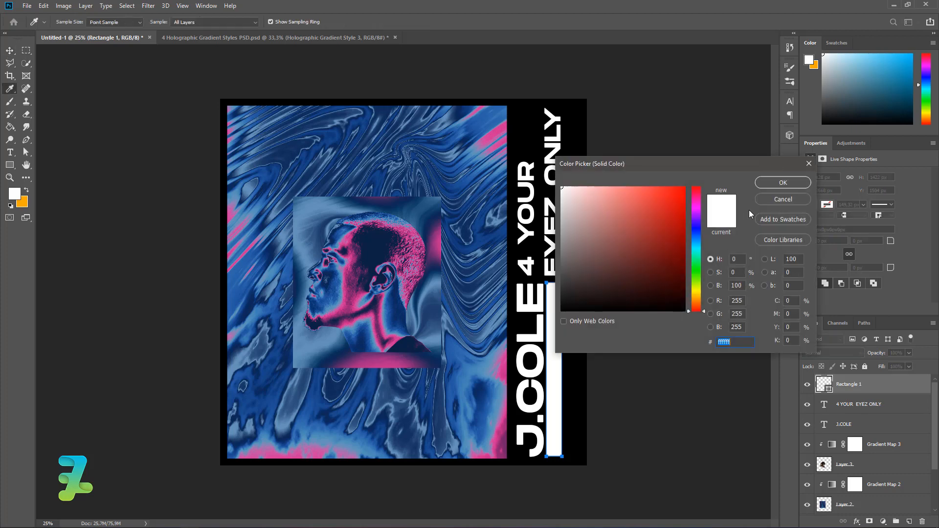
left_click(779, 200)
left_click(810, 204)
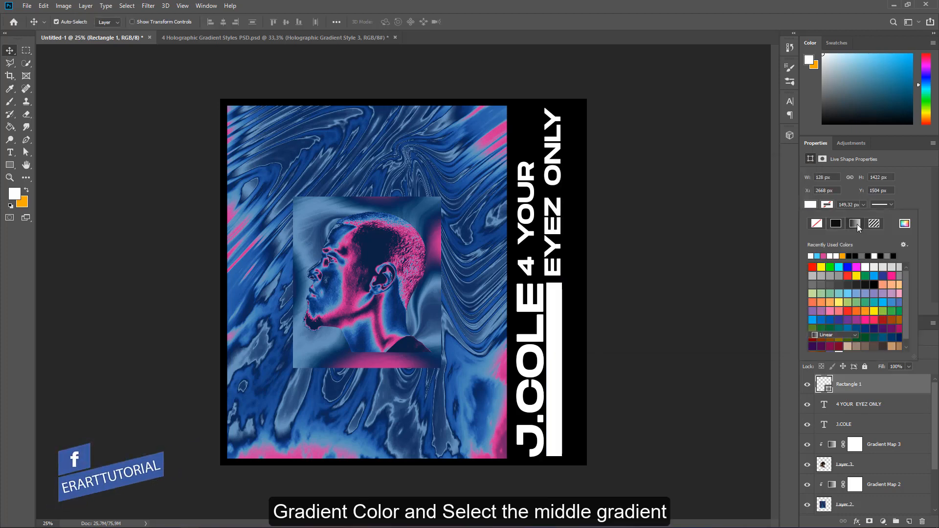
left_click(854, 223)
left_click(831, 263)
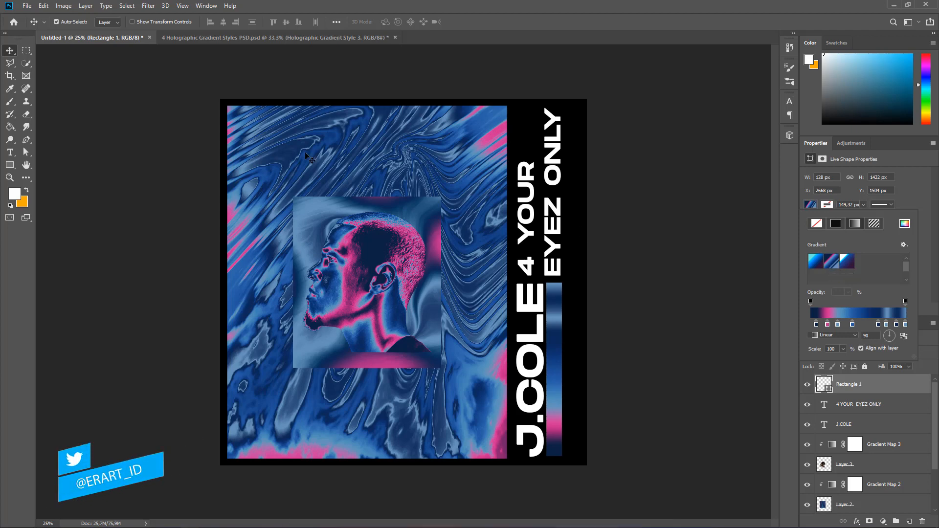
left_click(6, 55)
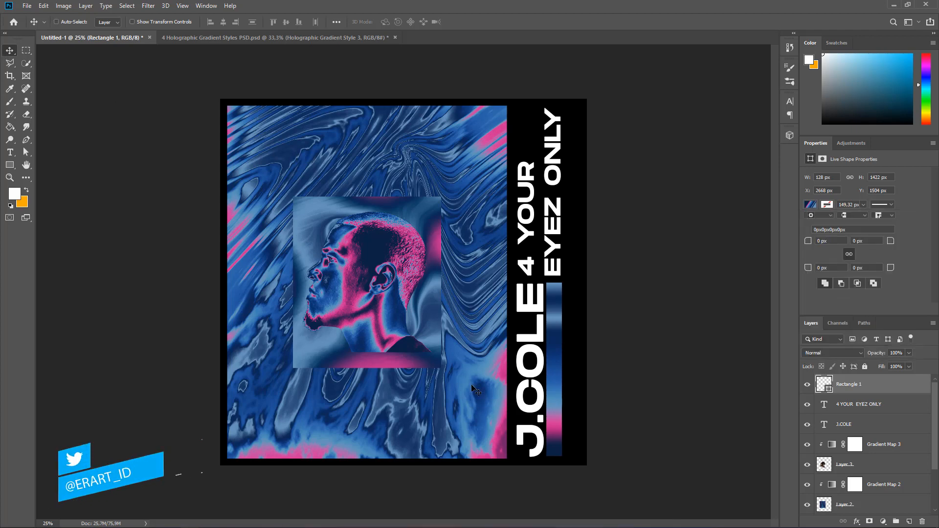
Step: Narrow the tall gradient rectangle to 116 px wide so it lines up with the EYEZ ONLY lettering
key("ctrl+t")
left_click_drag(563, 369, 561, 370)
left_click(10, 50)
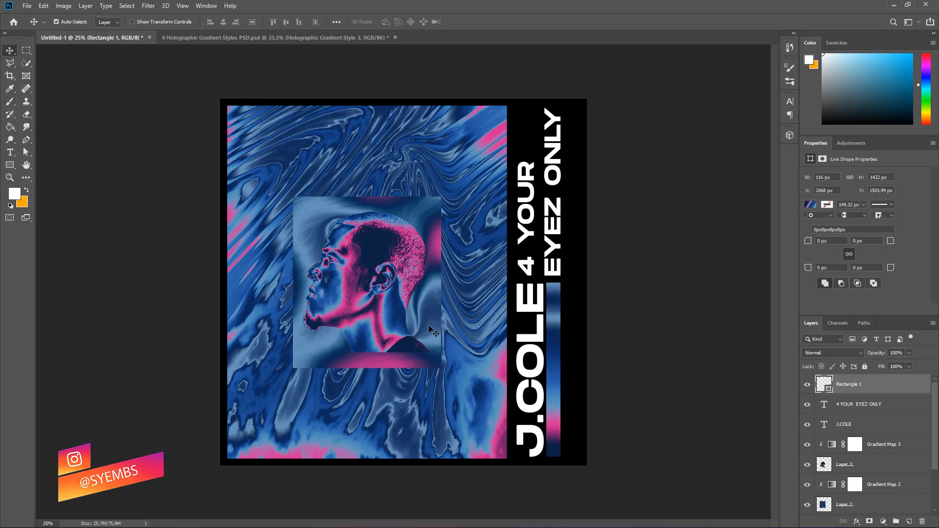
Step: On a new layer, draw a white bar about 1212 × 64 px below the portrait square and shift it slightly down to Y 2332 px
left_click(10, 165)
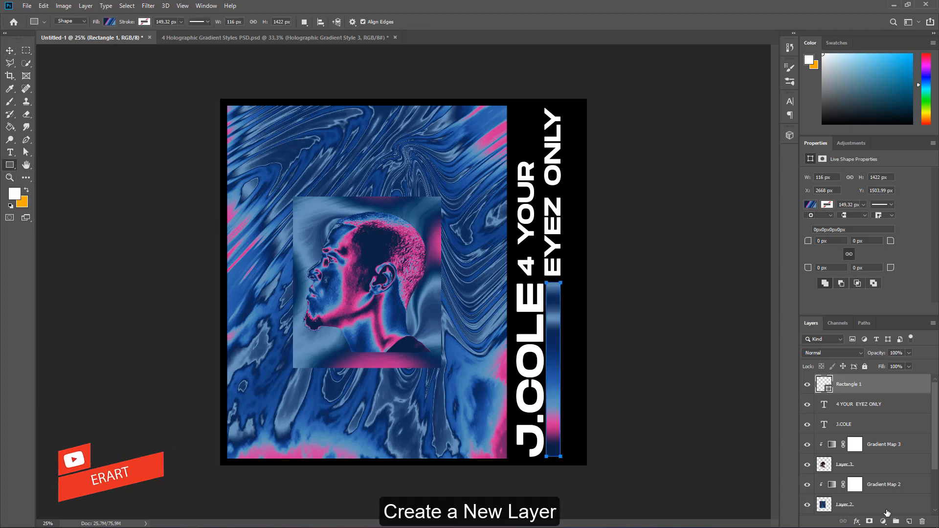
left_click(908, 521)
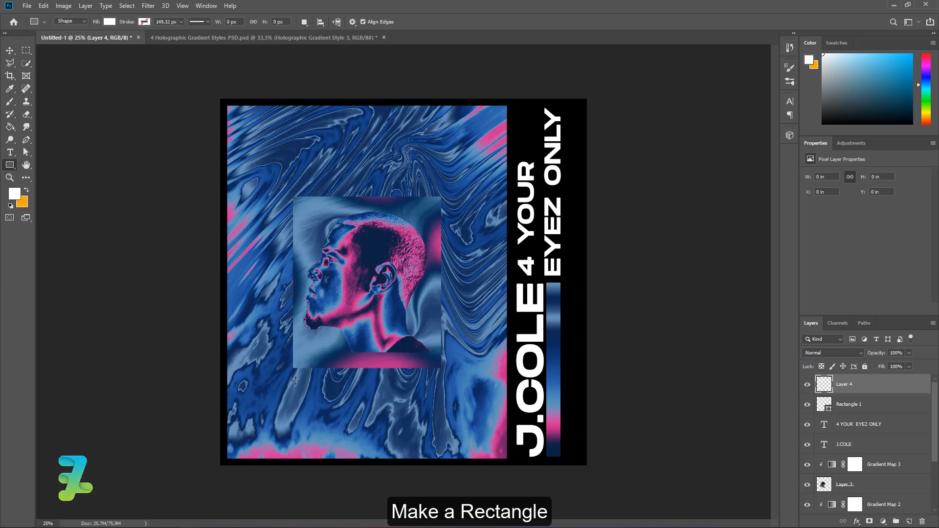
left_click_drag(292, 376, 441, 383)
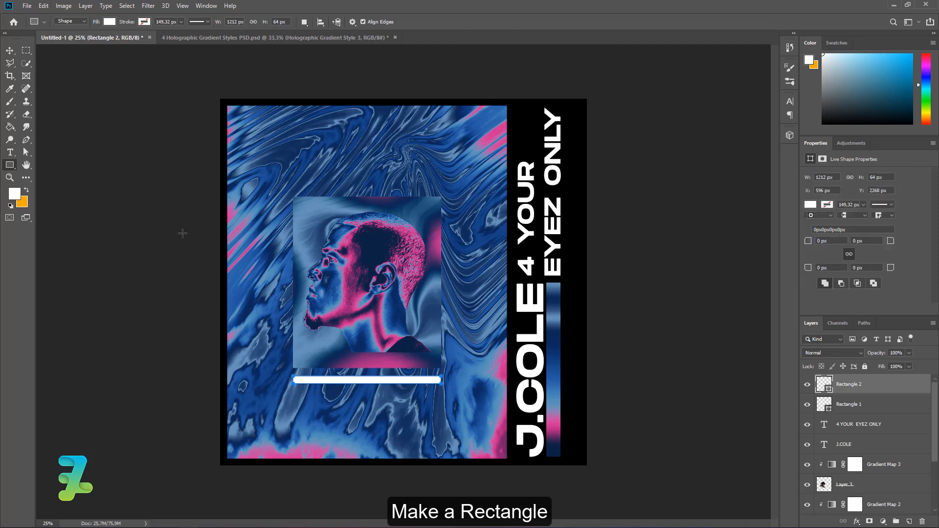
left_click(11, 51)
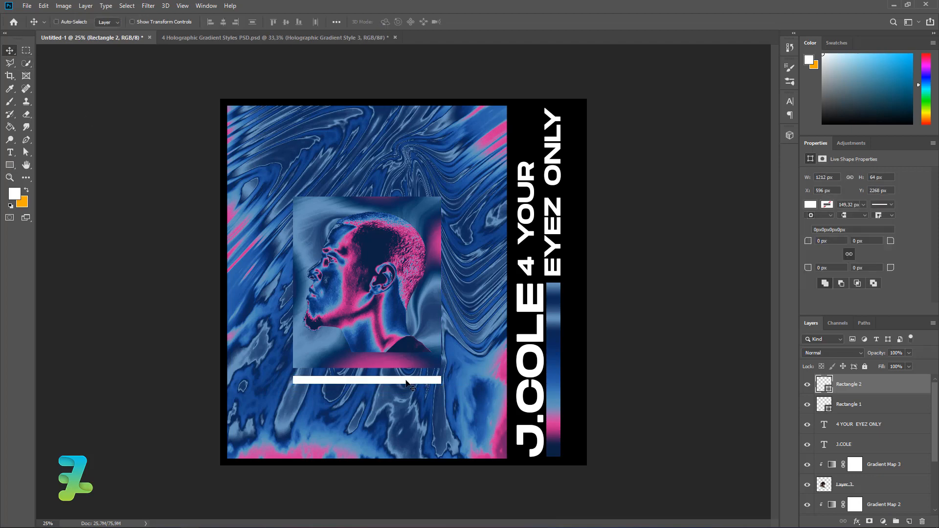
left_click_drag(406, 384, 407, 392)
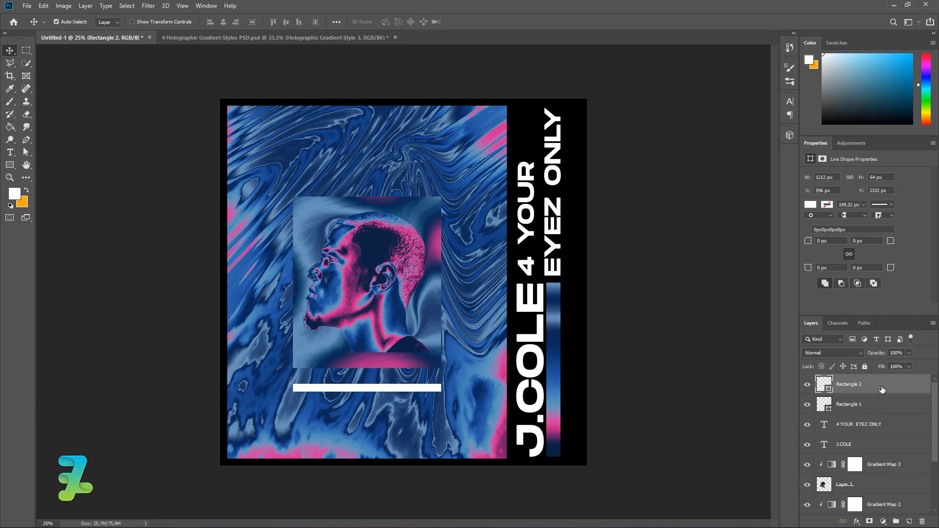
Step: Fill the bar below the portrait with the middle blue-and-pink gradient preset and set the gradient angle to 0°
left_click(810, 204)
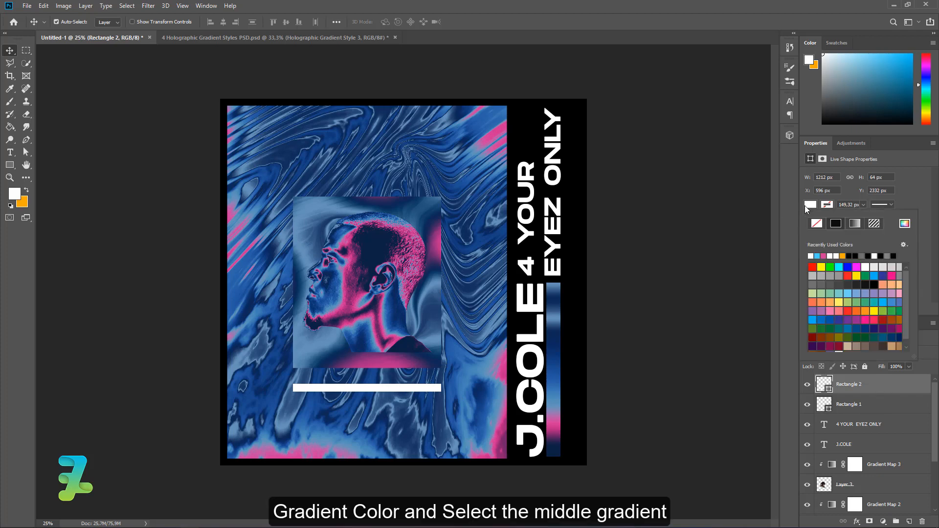
left_click(857, 225)
left_click(830, 261)
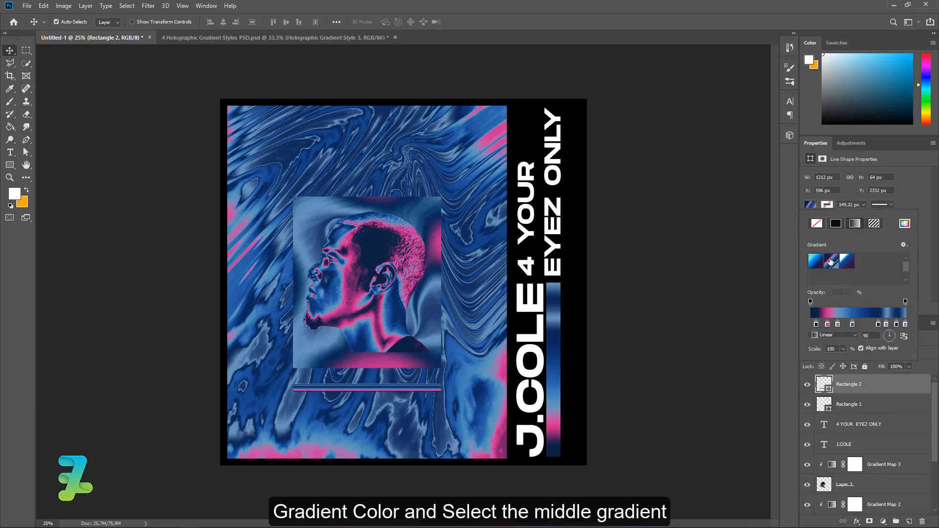
left_click(902, 337)
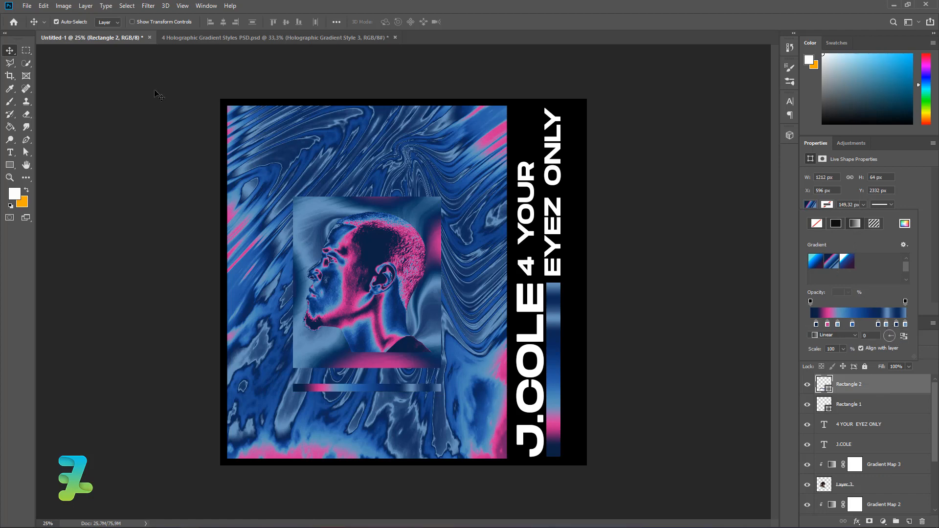
left_click(12, 51)
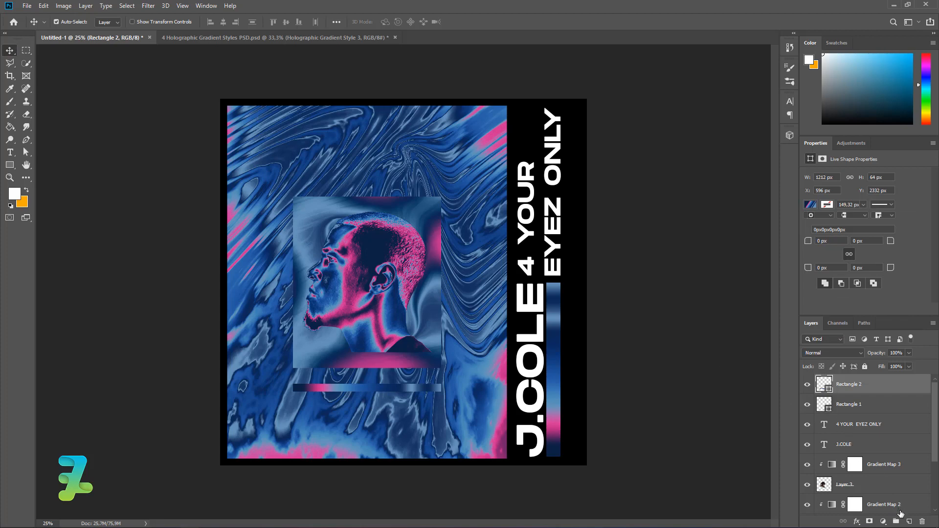
Step: Set the Type tool's font to Digital tech
left_click(9, 152)
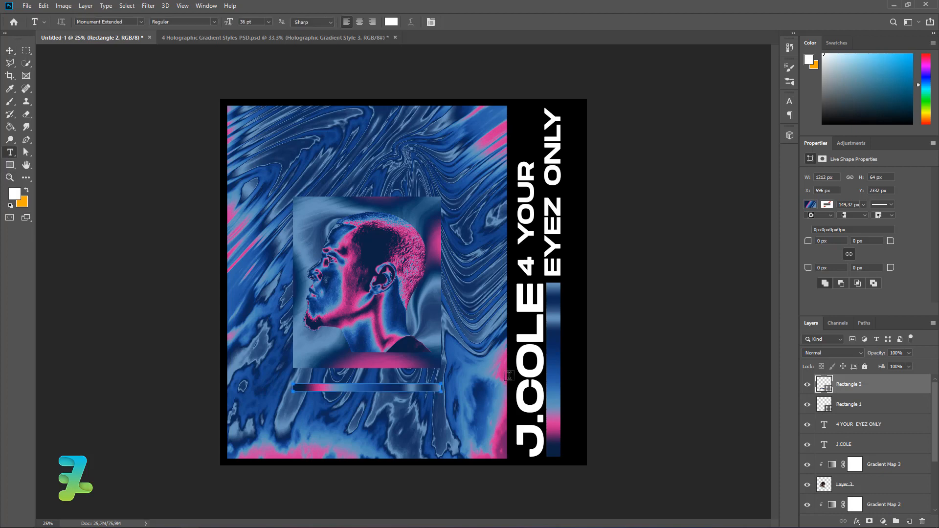
left_click(578, 420)
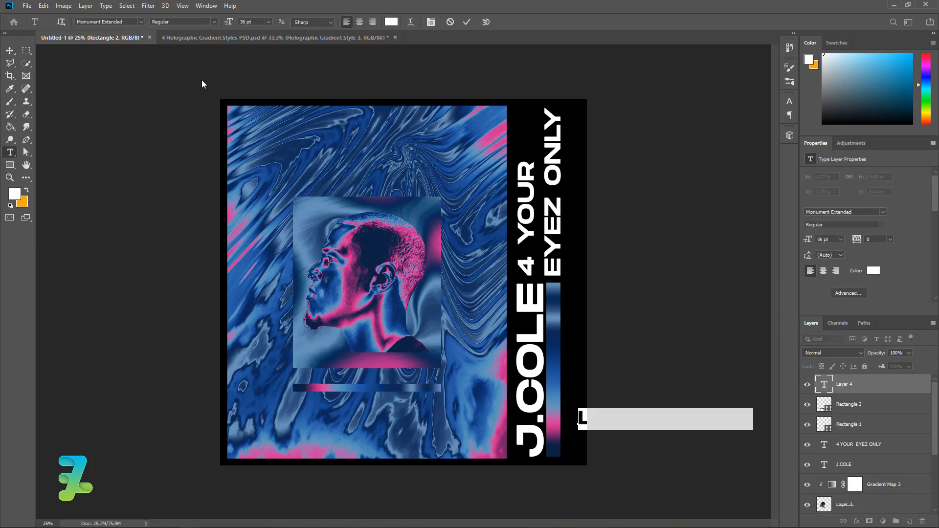
left_click(141, 21)
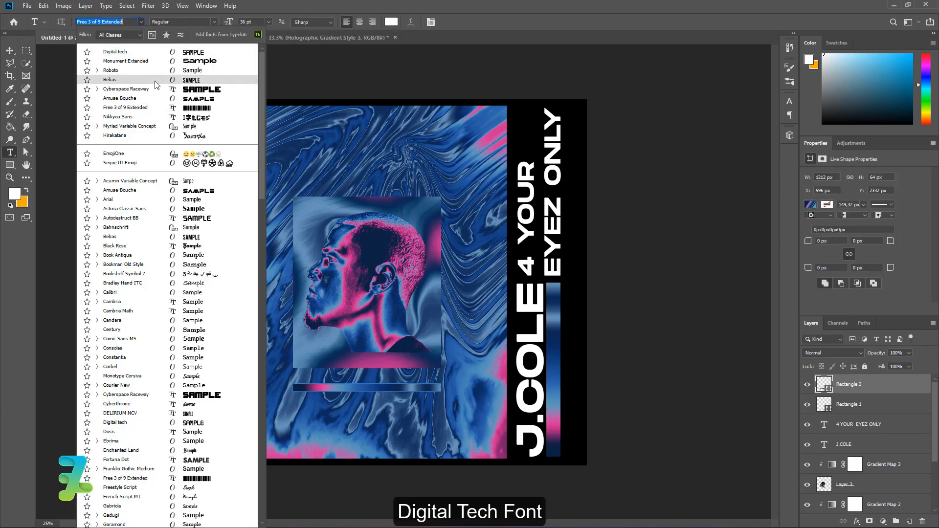
left_click(152, 52)
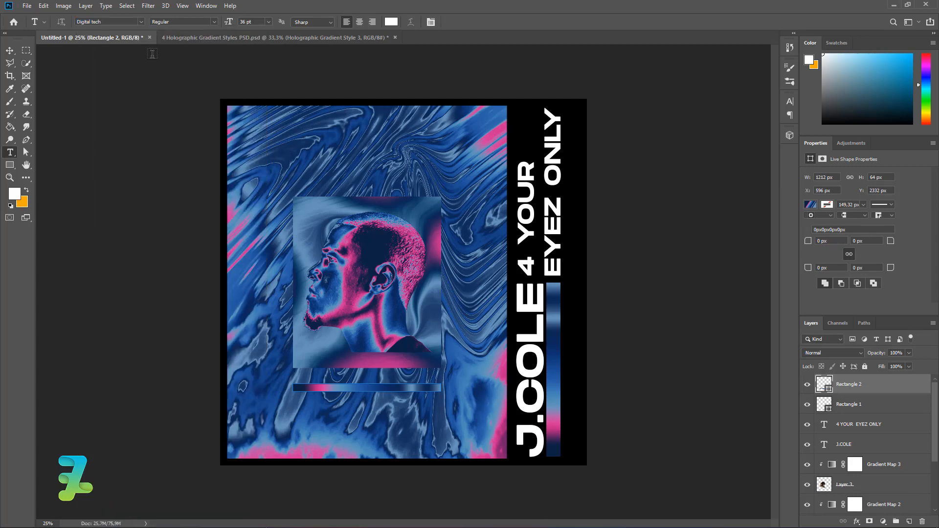
left_click(420, 168)
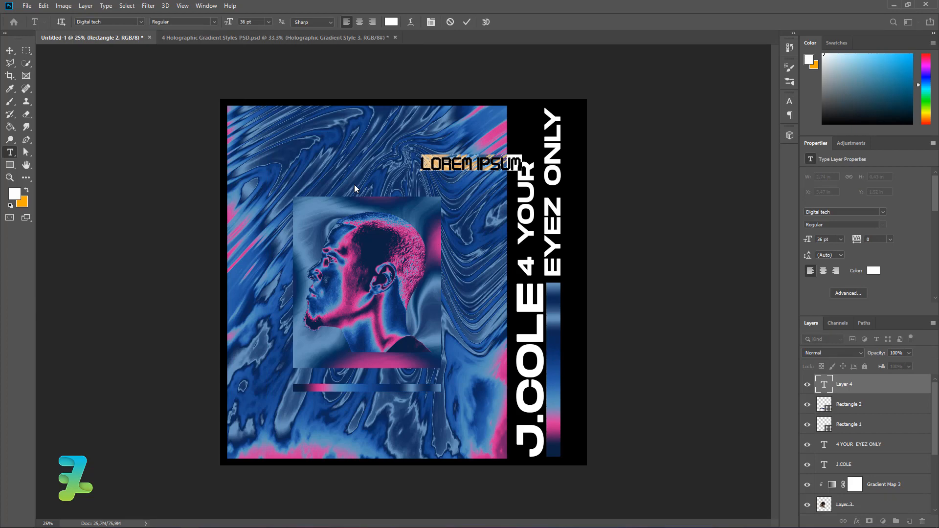
key("BackSpace")
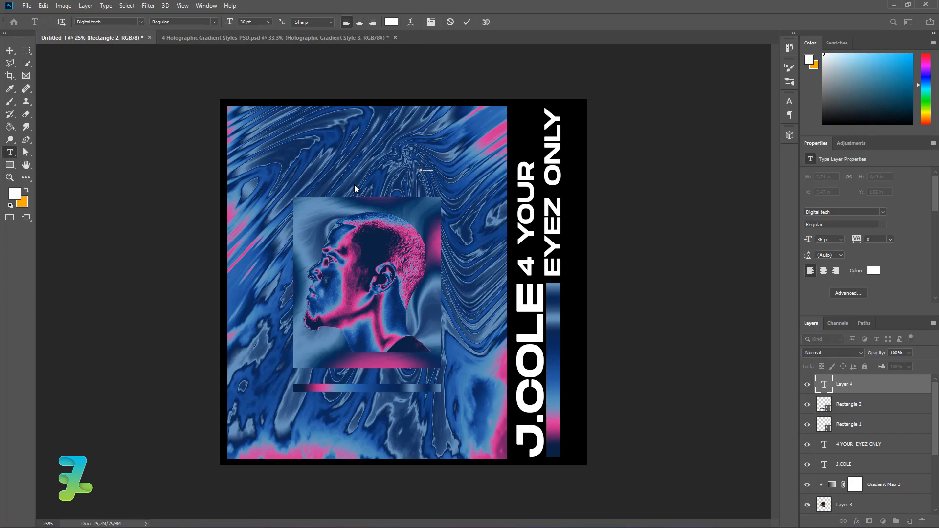
type("23")
key("BackSpace")
key("BackSpace")
type("2")
key("BackSpace")
type("3")
key("BackSpace")
key("BackSpace")
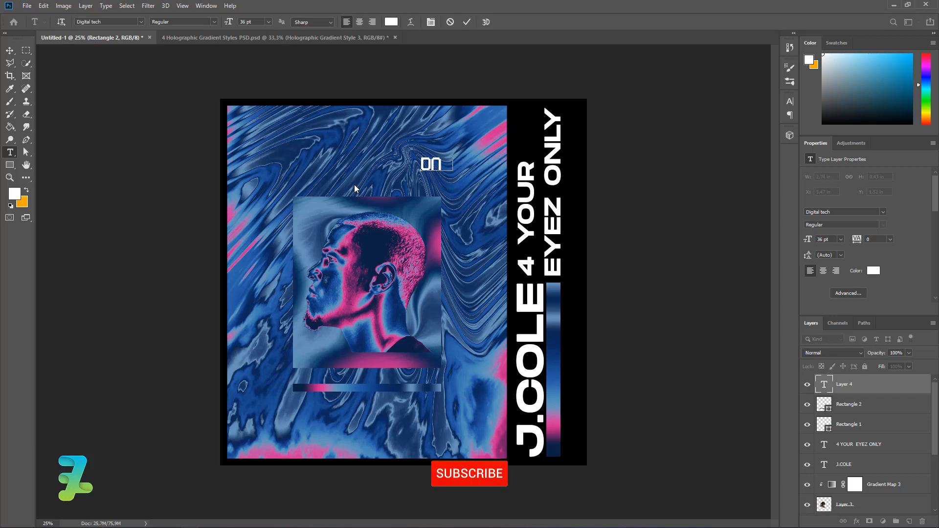
type("2")
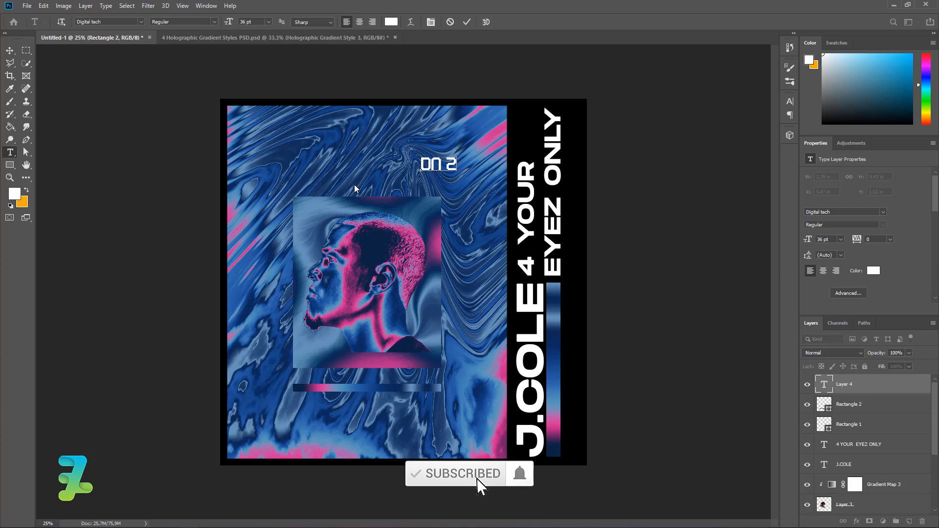
type("705")
key("BackSpace")
type("6 1995")
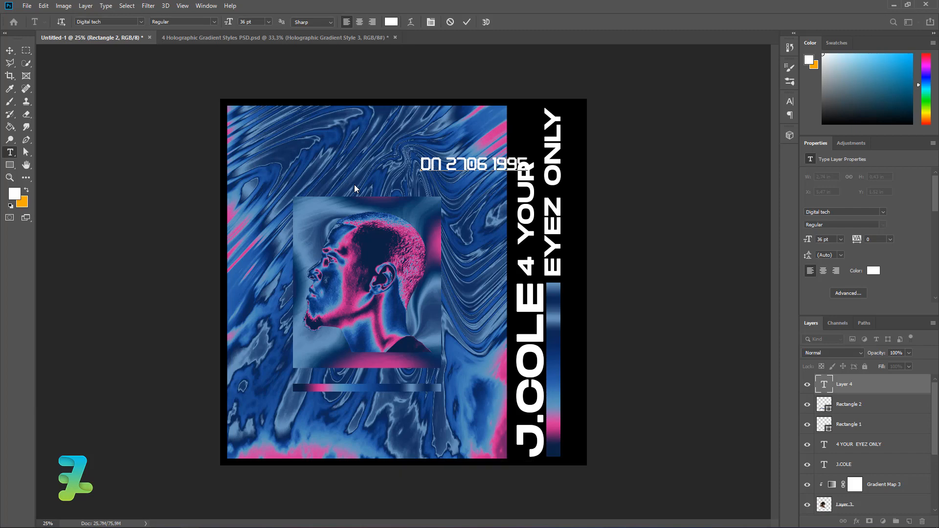
type(" 19")
key("BackSpace")
key("BackSpace")
key("BackSpace")
type("1995")
left_click(10, 50)
left_click_drag(438, 169, 501, 236)
Step: Reduce the DN 2706 text to 16 pt and move it slightly further over the vertical titles
double_click(824, 384)
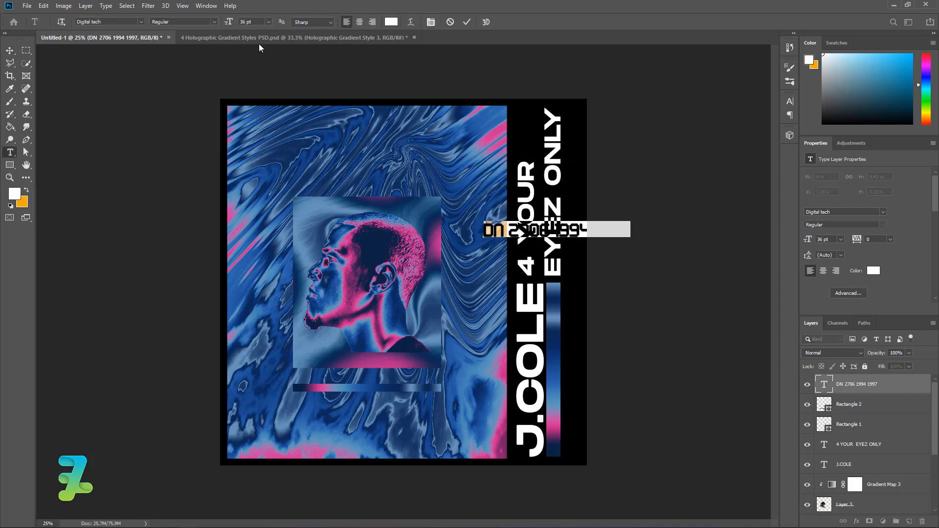
left_click(268, 22)
left_click(271, 96)
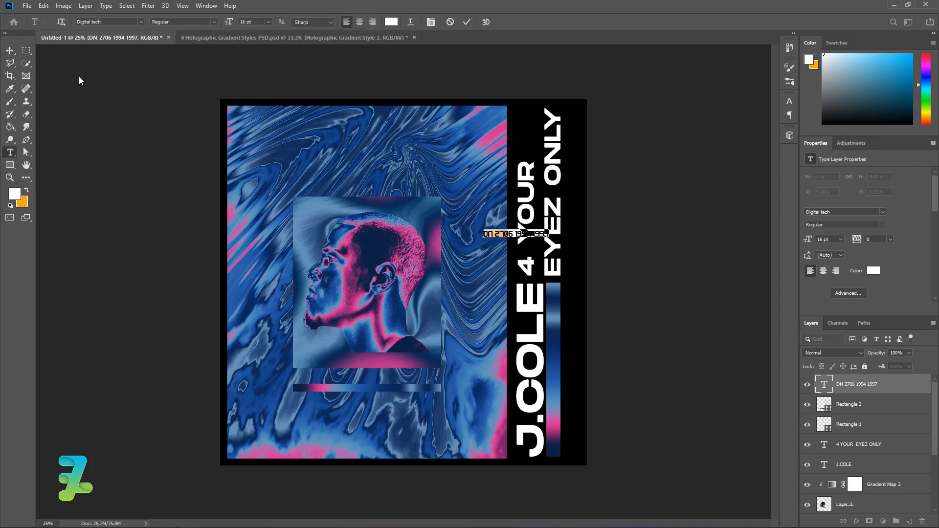
left_click(10, 52)
left_click_drag(504, 235, 519, 246)
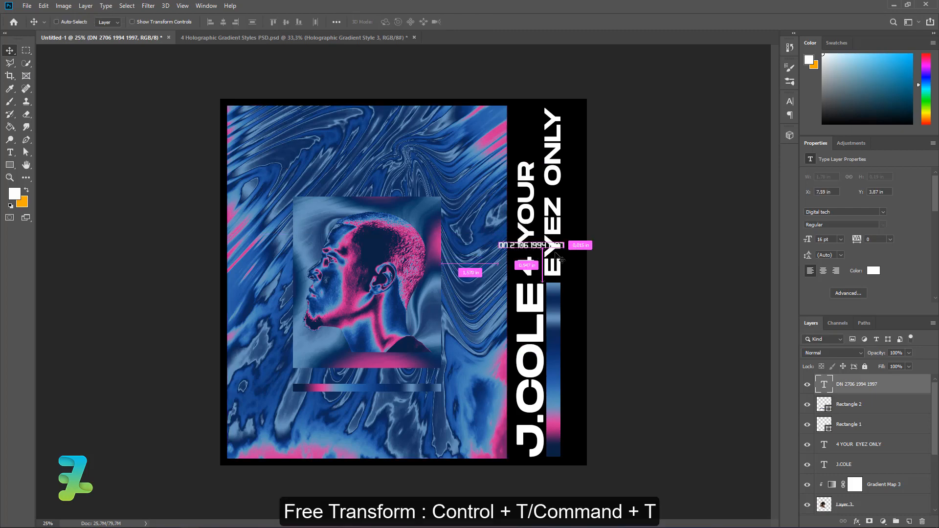
Step: Rotate the DN 2706 text by -90° and place it in the black strip's bottom corner beside the tall gradient bar
key("ctrl+t")
left_click_drag(590, 261, 570, 181)
key("Return")
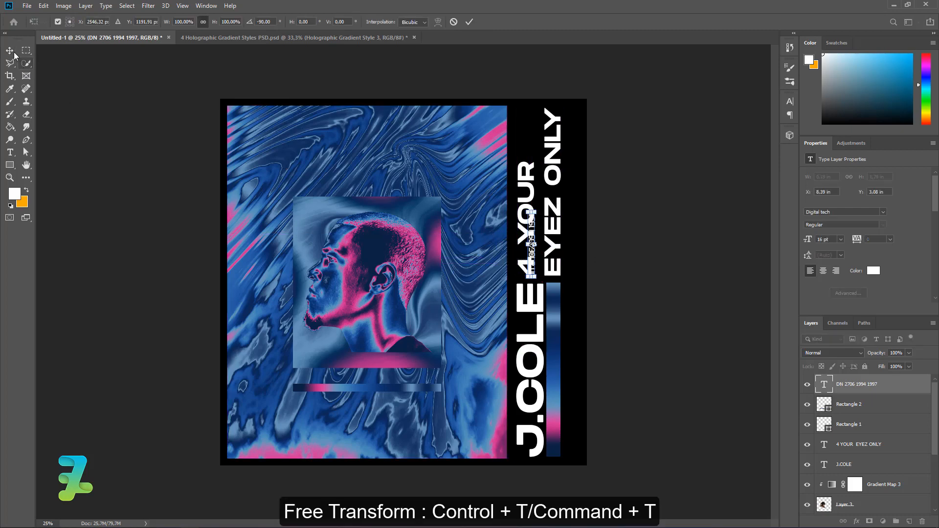
left_click_drag(495, 227, 575, 419)
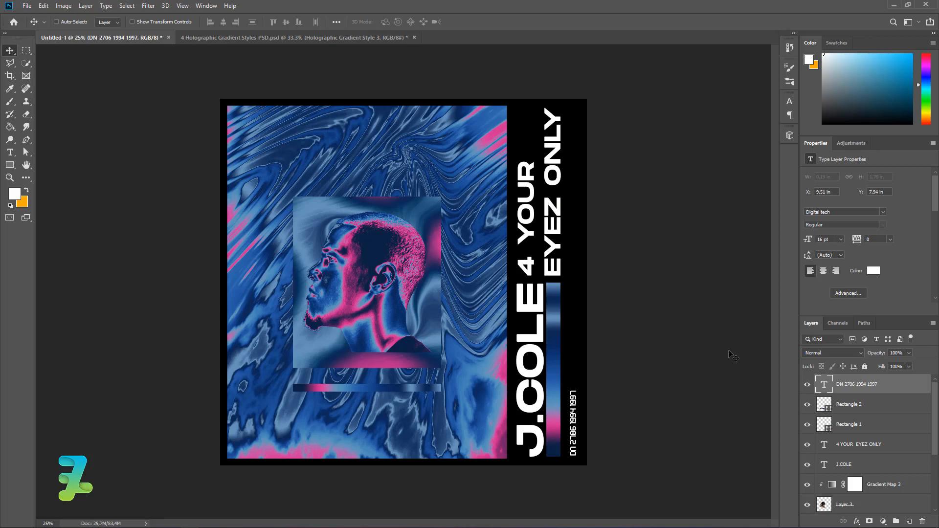
Step: Duplicate the DN 2706 text and move the copy straight up beside the top of the EYEZ ONLY title
key("ctrl+j")
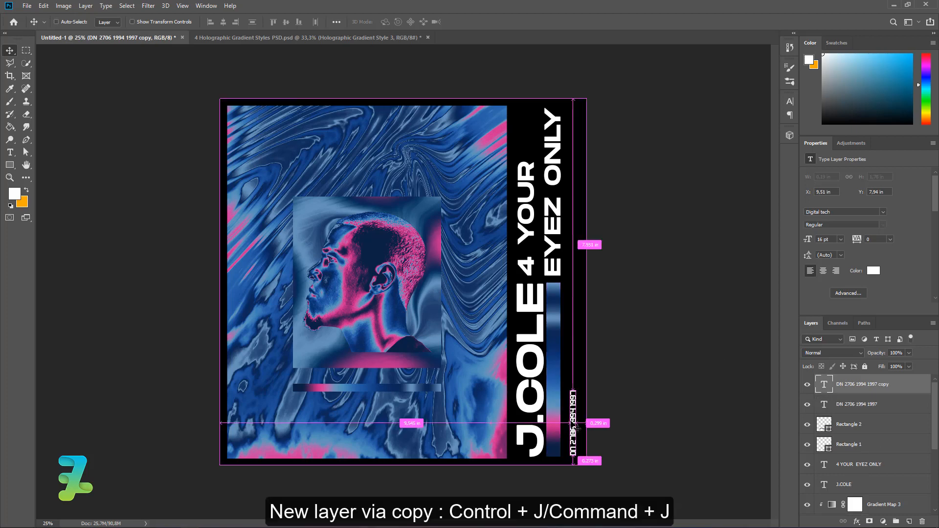
left_click_drag(577, 427, 581, 142)
Step: Replace the copied text with the designer's full name and move it down so it fits inside the black strip
double_click(824, 384)
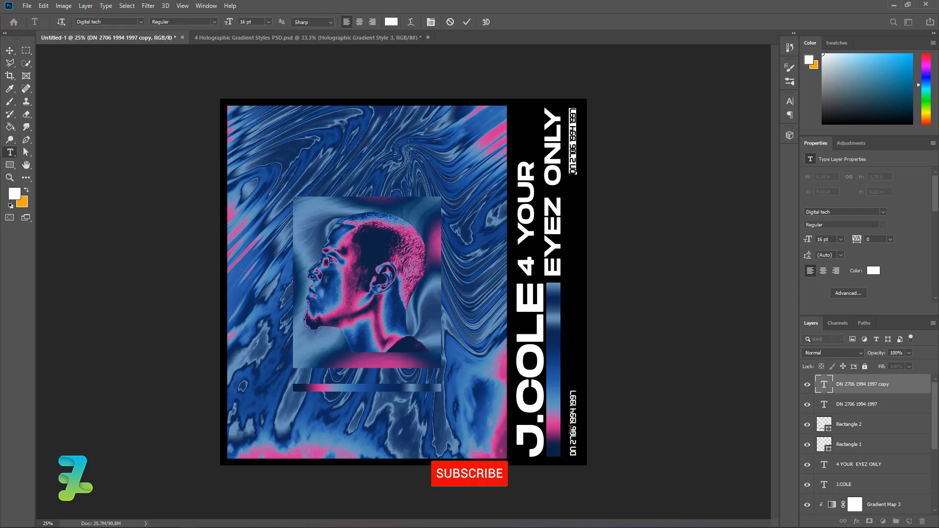
type("HASYEM BA")
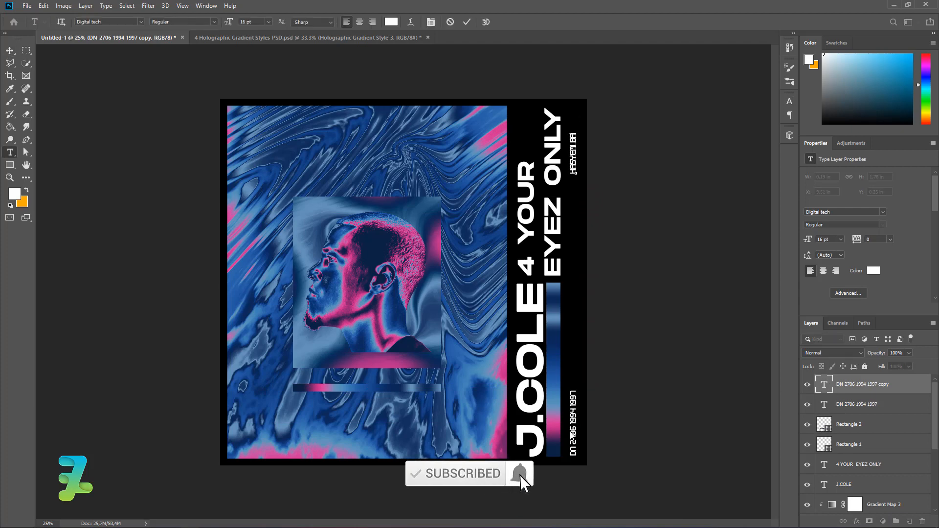
type("CHRI SA")
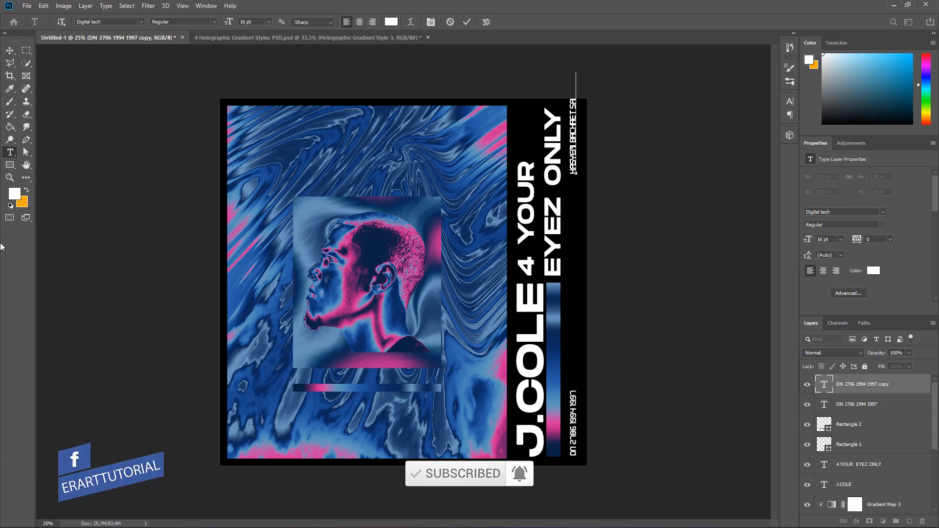
left_click(8, 50)
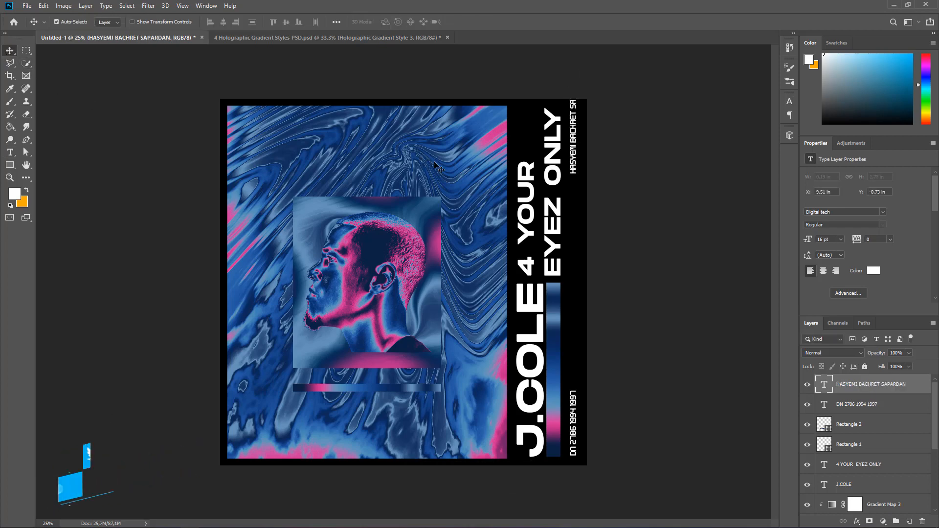
left_click_drag(573, 142, 573, 179)
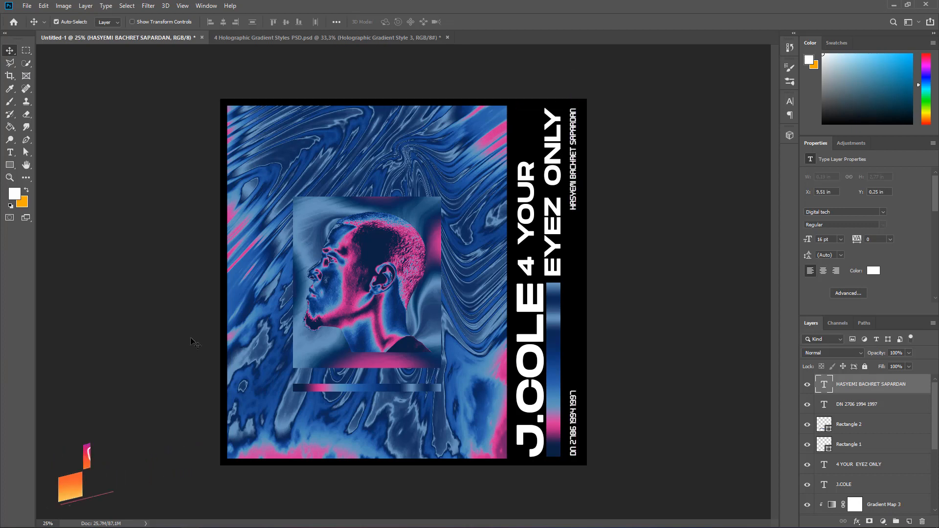
Step: Draw a thin vertical white rectangle about 12 × 1396 px between the designer's name and the DN 2706 text
left_click(9, 165)
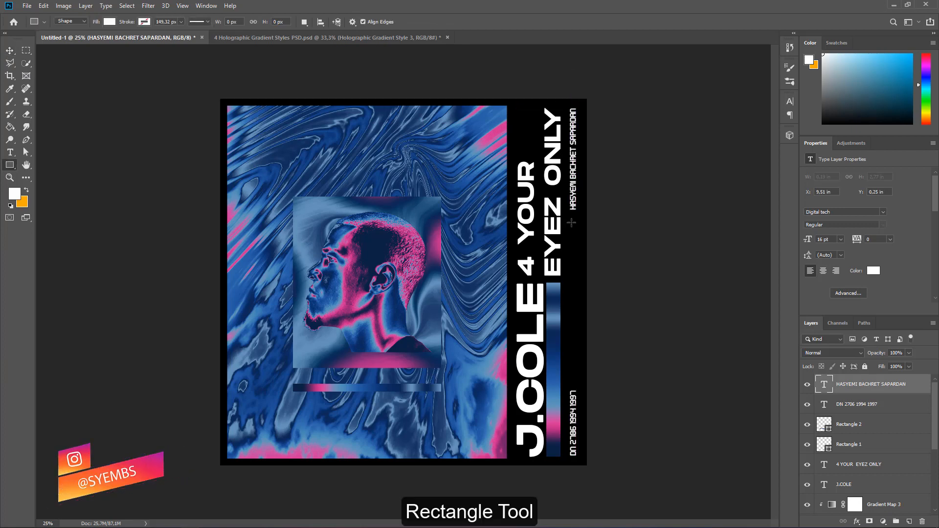
left_click_drag(573, 216, 573, 386)
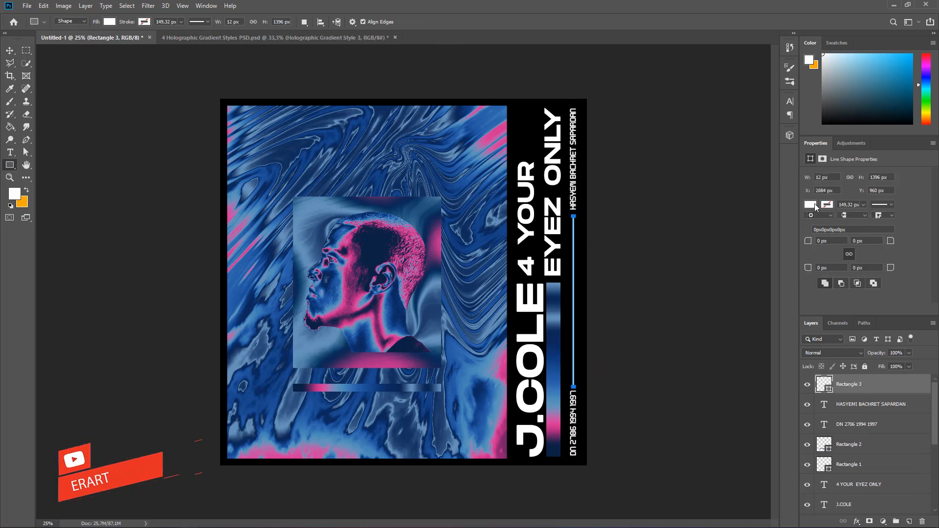
Step: Centre the thin white line vertically on the whole canvas and clear the selection
left_click(9, 51)
key("ctrl+a")
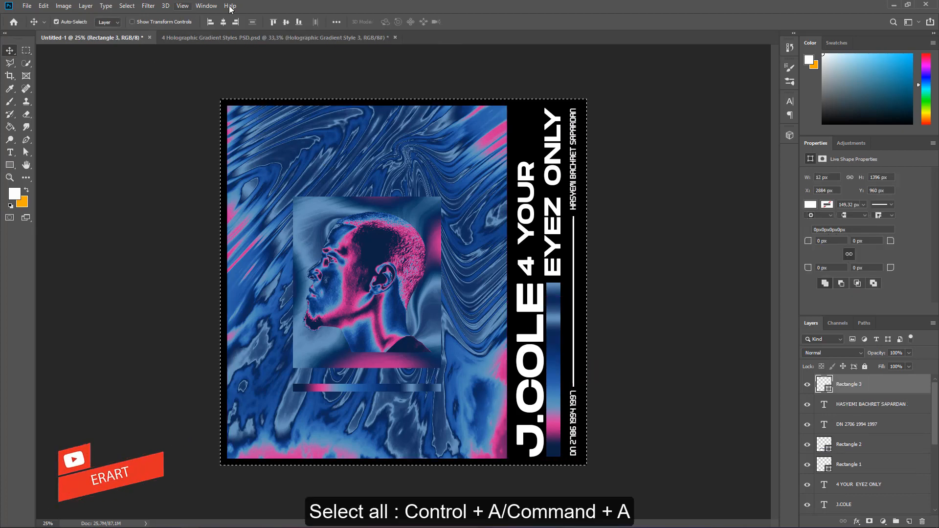
left_click(288, 21)
key("ctrl+d")
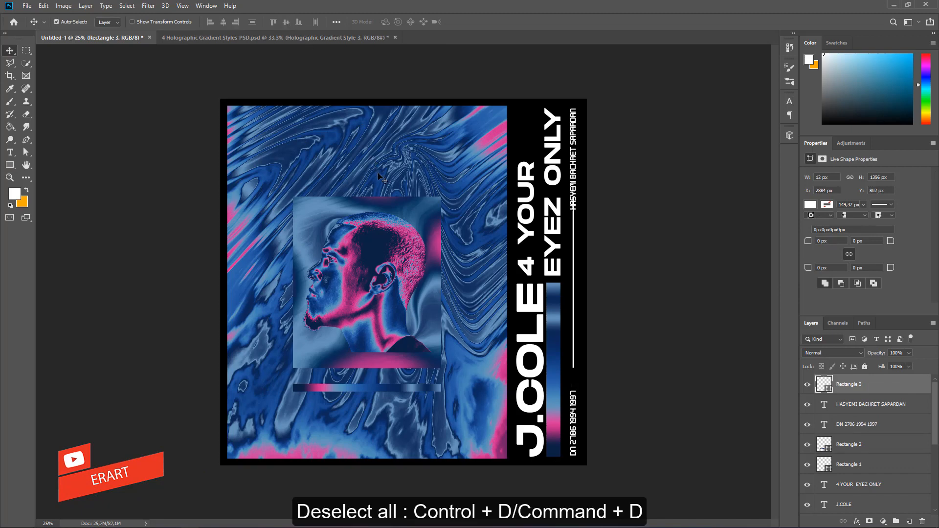
Step: Nudge the thin white line to X 2880 px, Y 942 px so it fits between the two small vertical texts
key("Down")
key("Down")
key("Down")
key("Down")
key("Down")
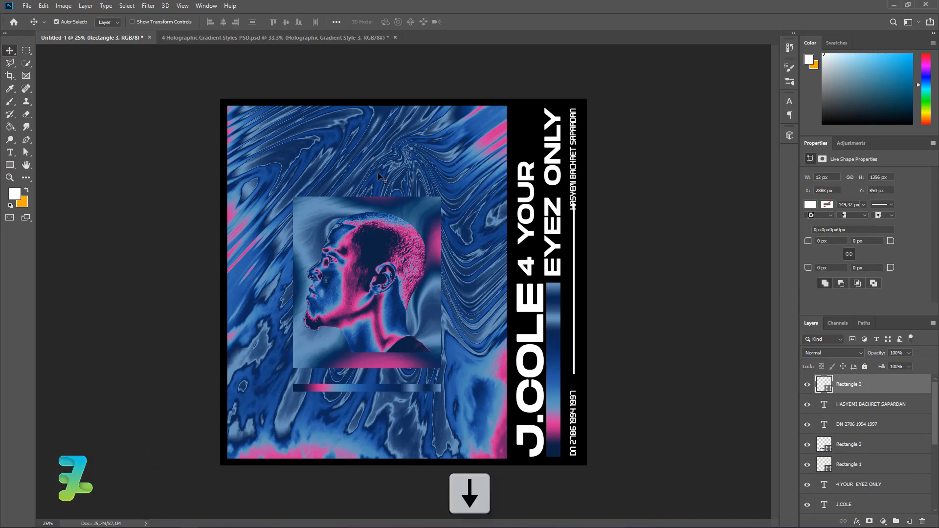
key("Down")
key("Down")
key("Left")
key("Left")
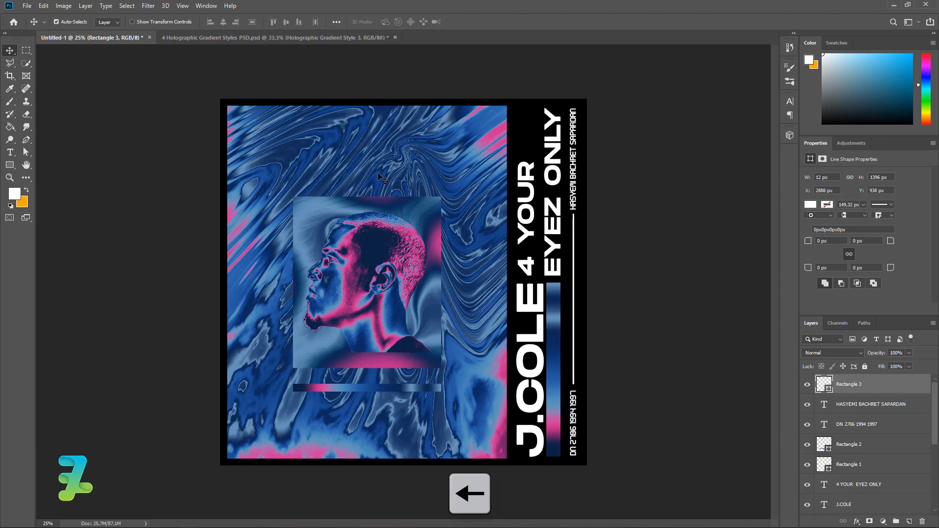
key("Down")
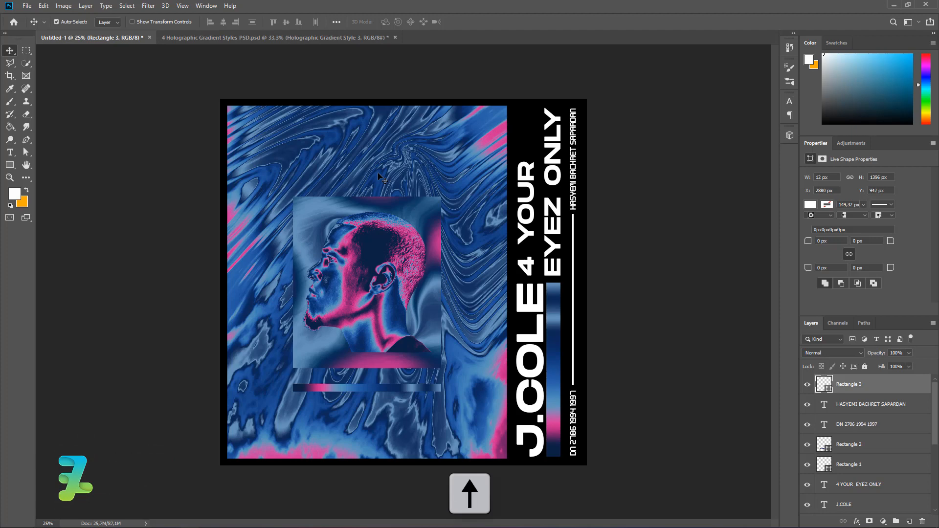